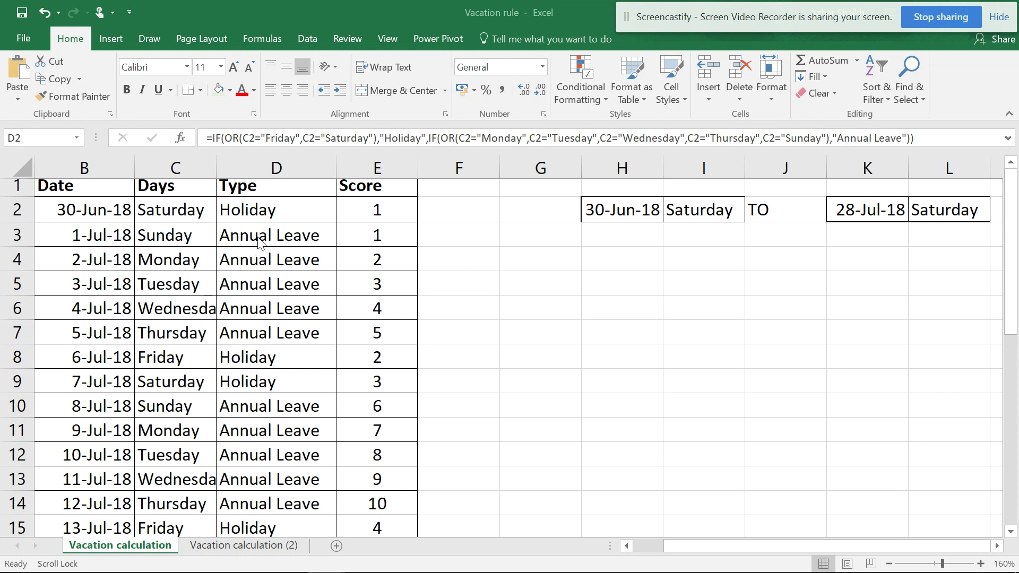
Examine the Type formula in D2 of the Vacation calculation sheet and compare with the Vacation calculation (2) sheet
left_click(270, 205)
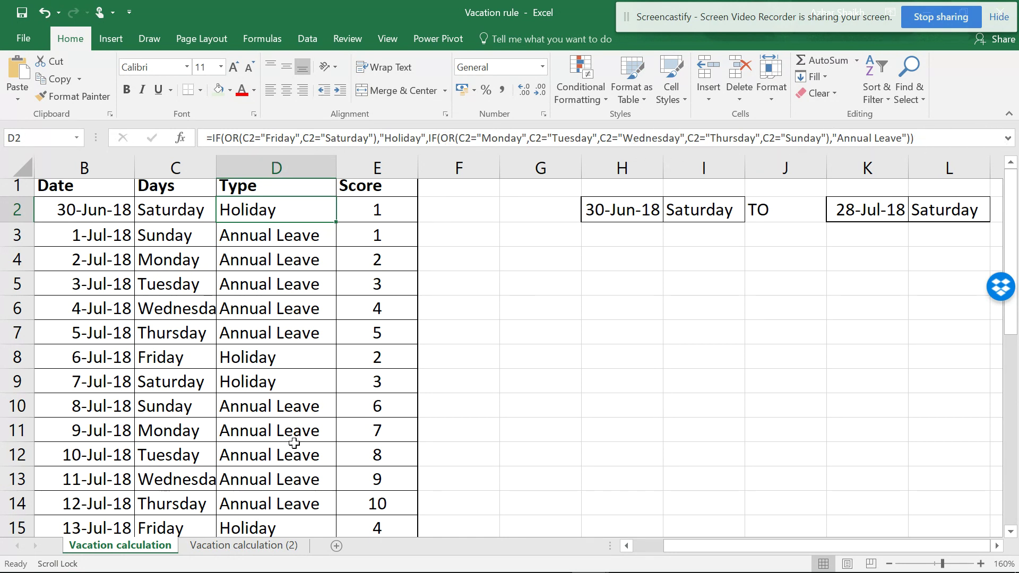
left_click_drag(391, 137, 924, 134)
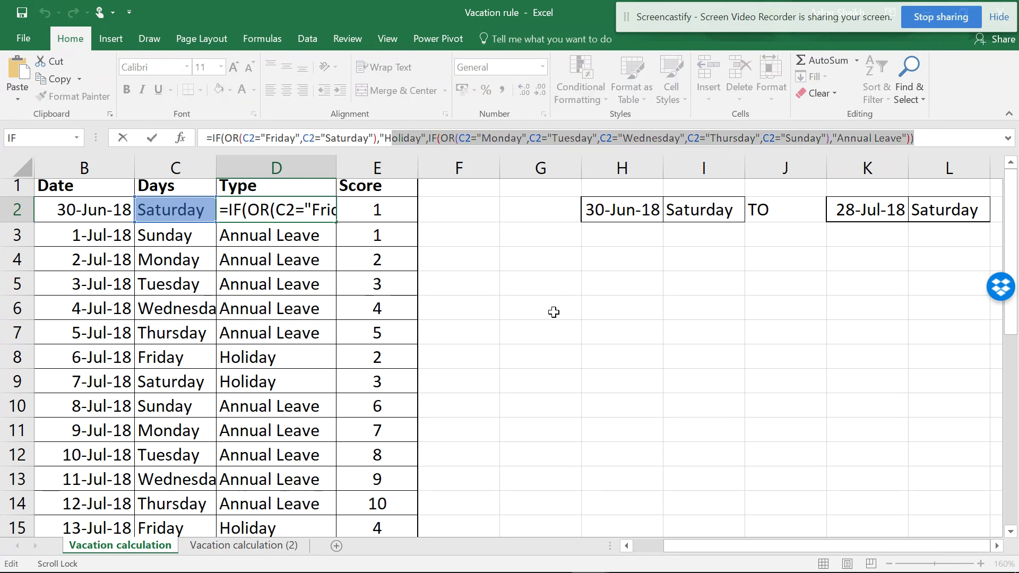
key("Escape")
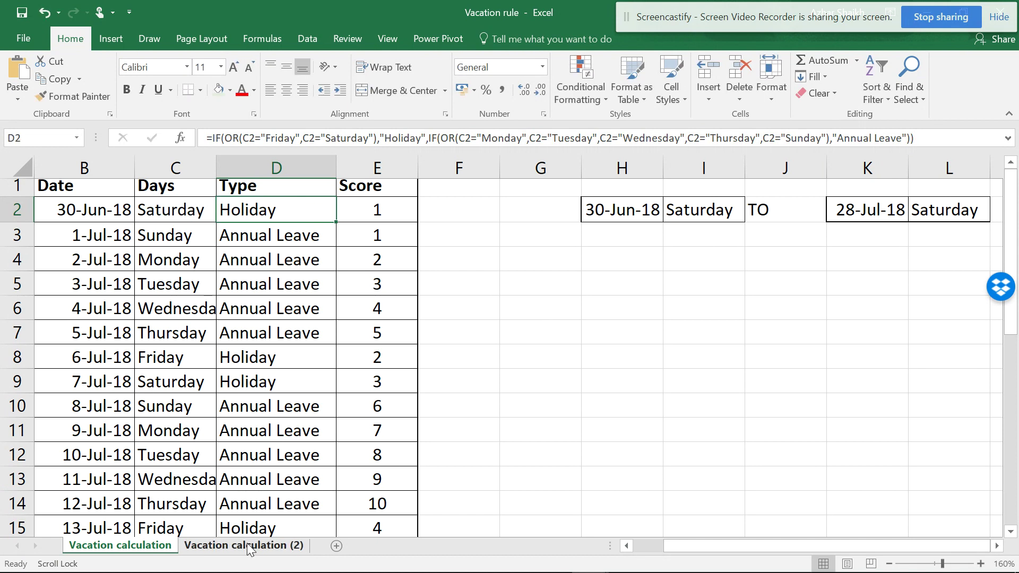
left_click(246, 545)
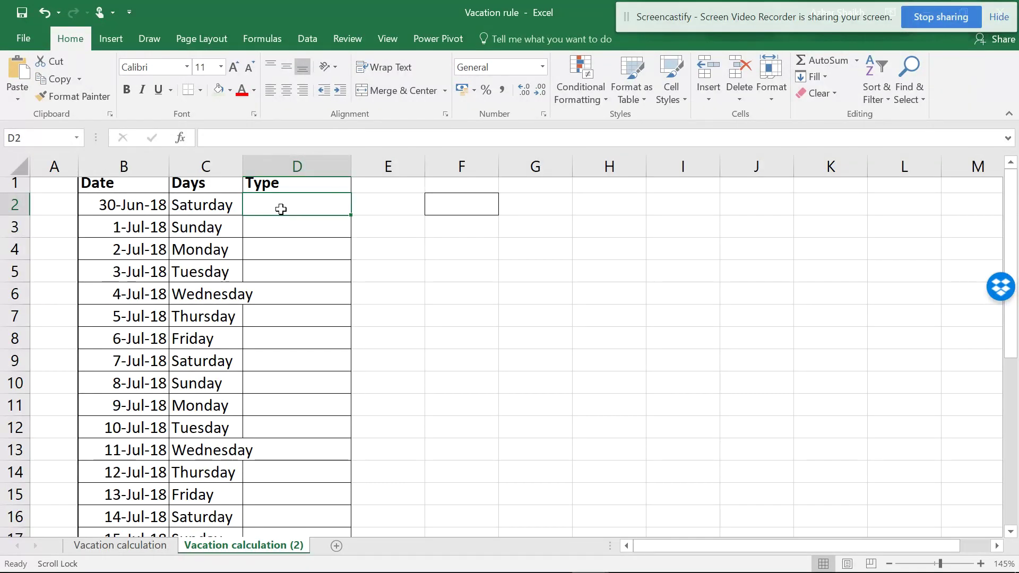
left_click(161, 549)
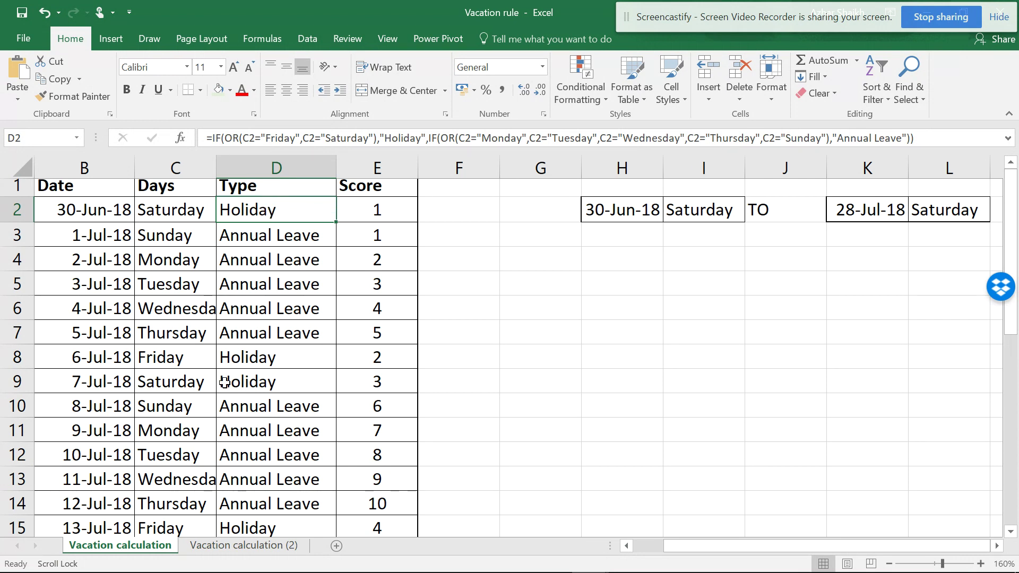
left_click(284, 549)
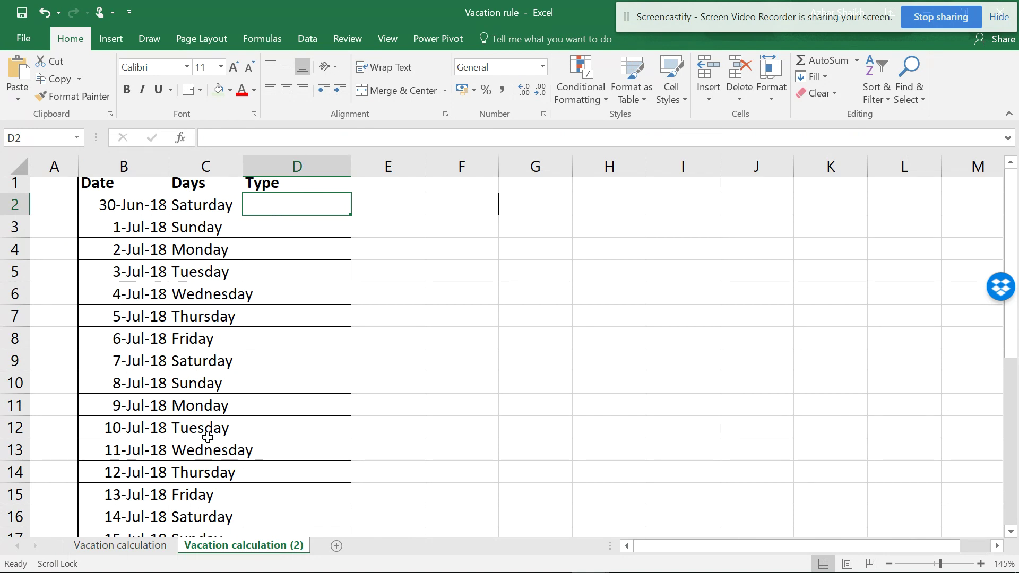
left_click(107, 547)
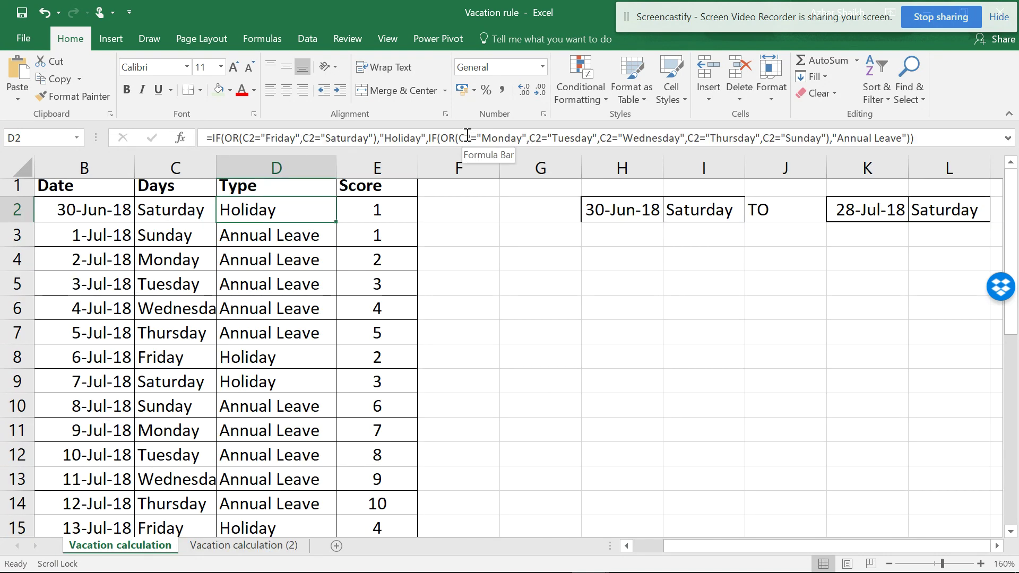
On the Vacation calculation (2) sheet, start the formula =if(or(C2= in cell D2, referencing the day in C2
left_click(244, 546)
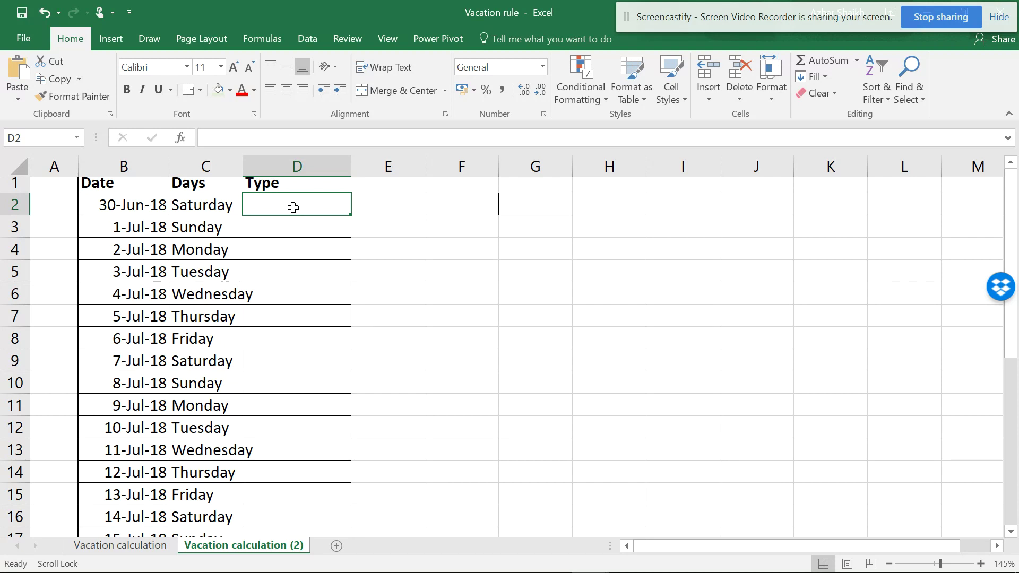
type("=")
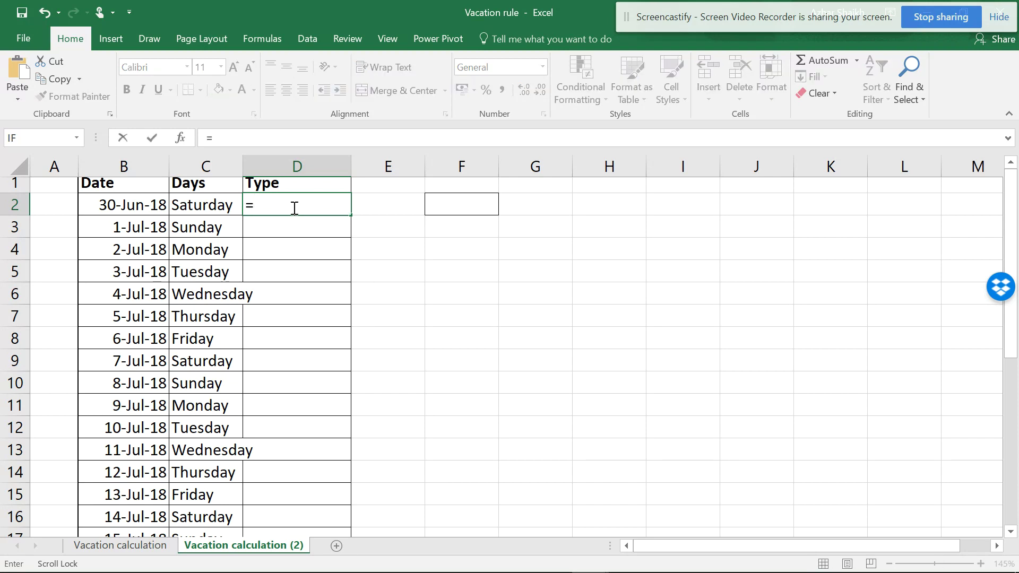
type("if")
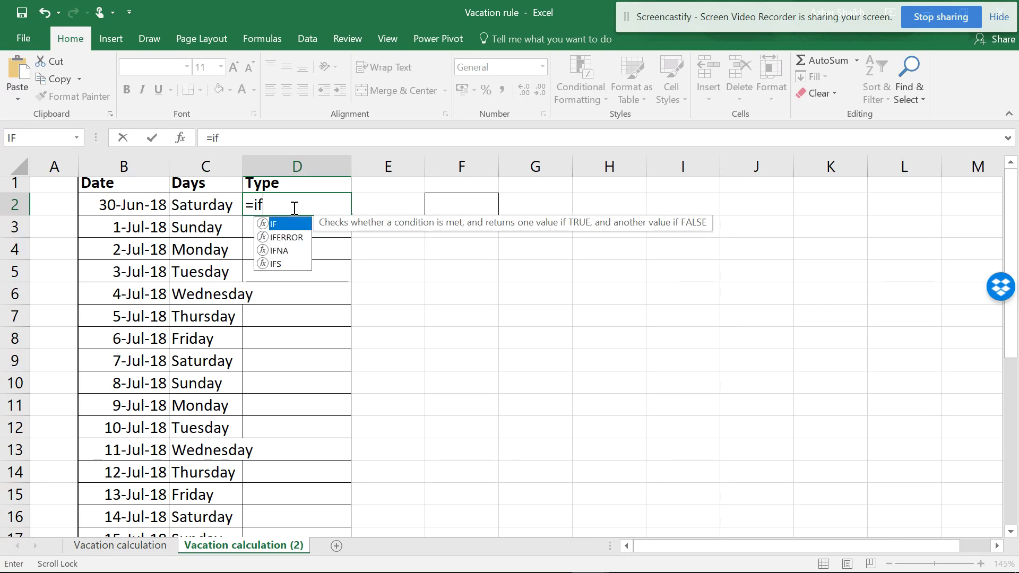
type("(")
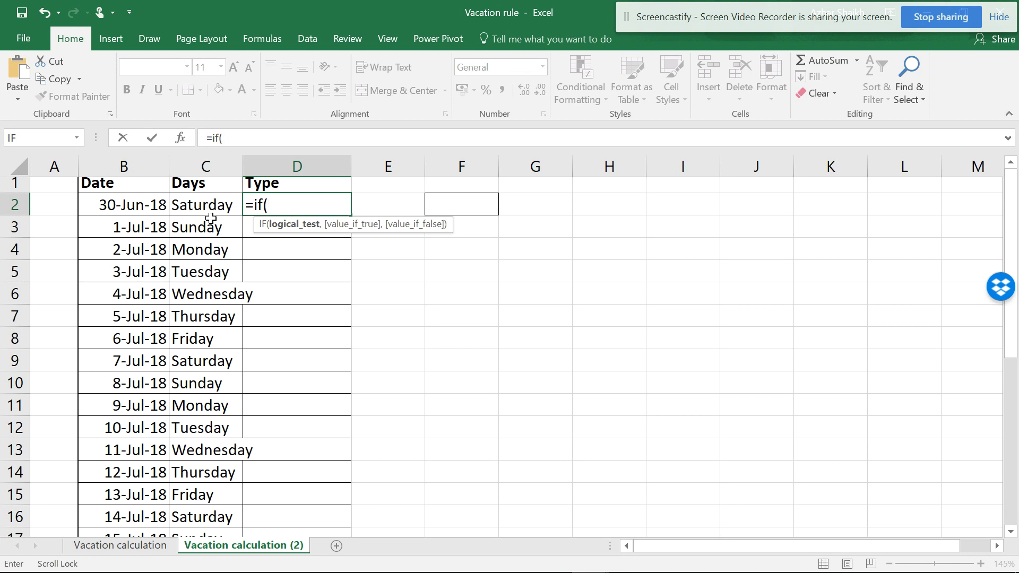
type("or")
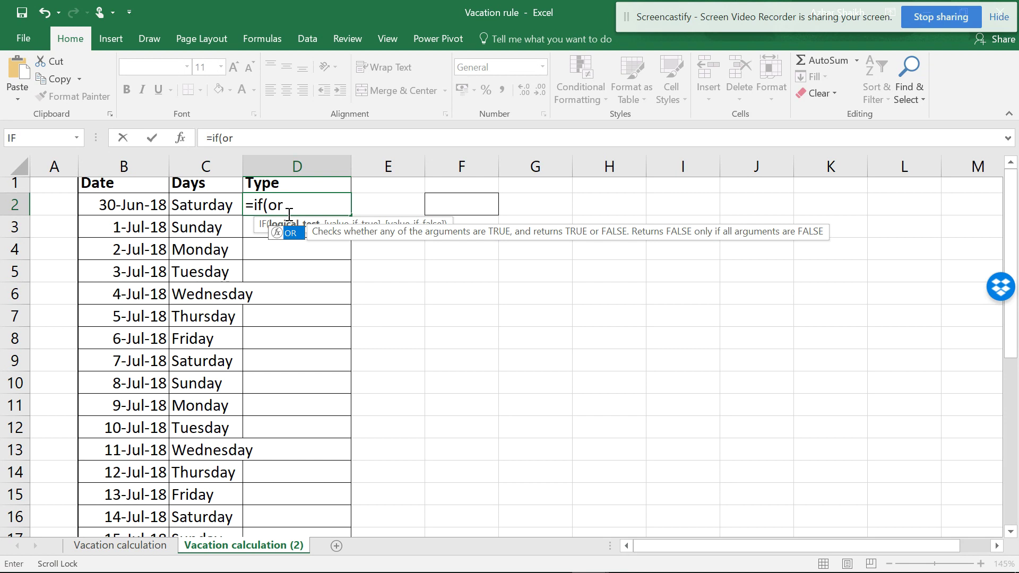
type("(")
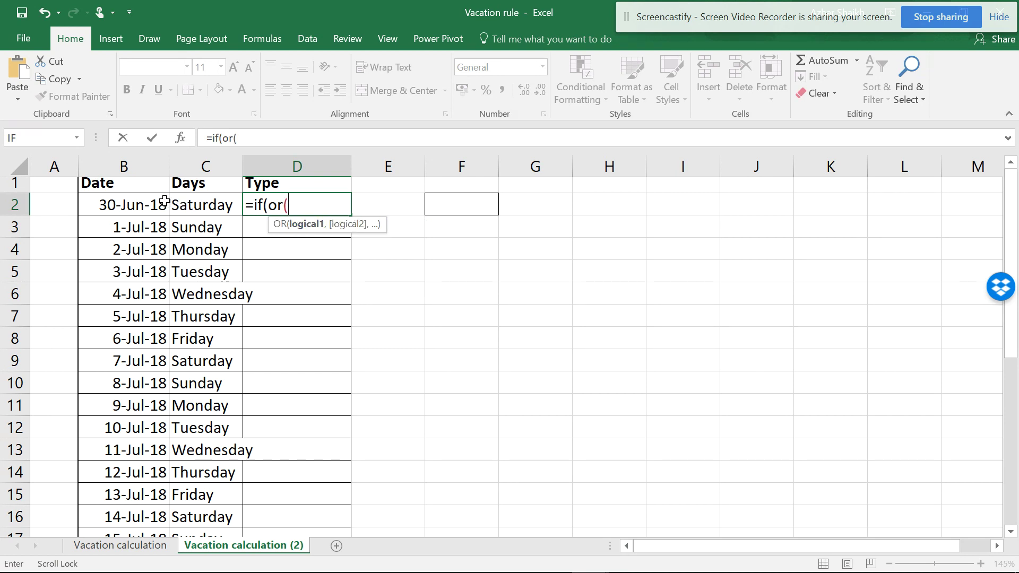
left_click(196, 209)
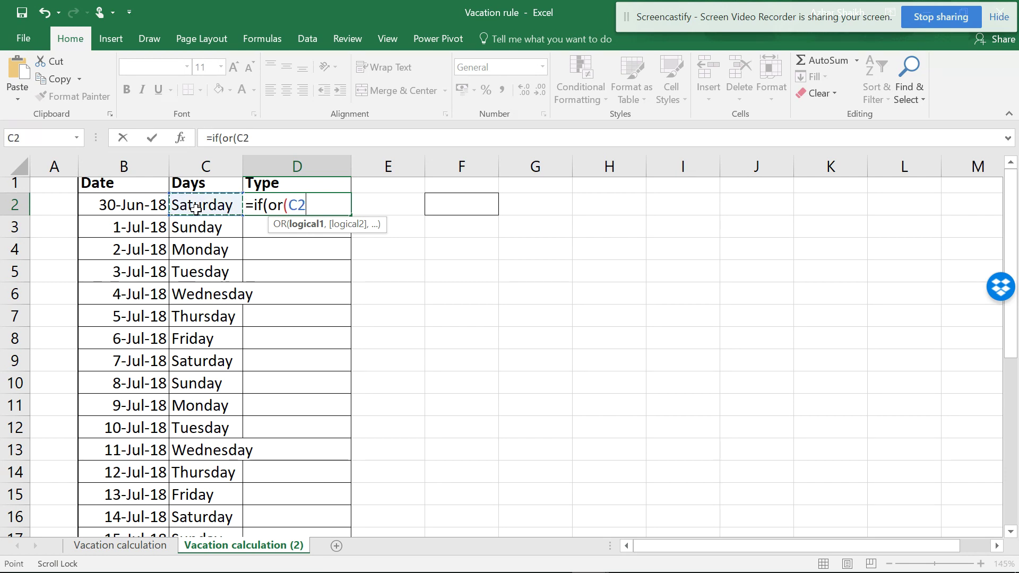
type("=")
Copy "Friday" with its quotation marks from the Notepad list into the D2 formula as the value compared with C2
mouse_move(466, 563)
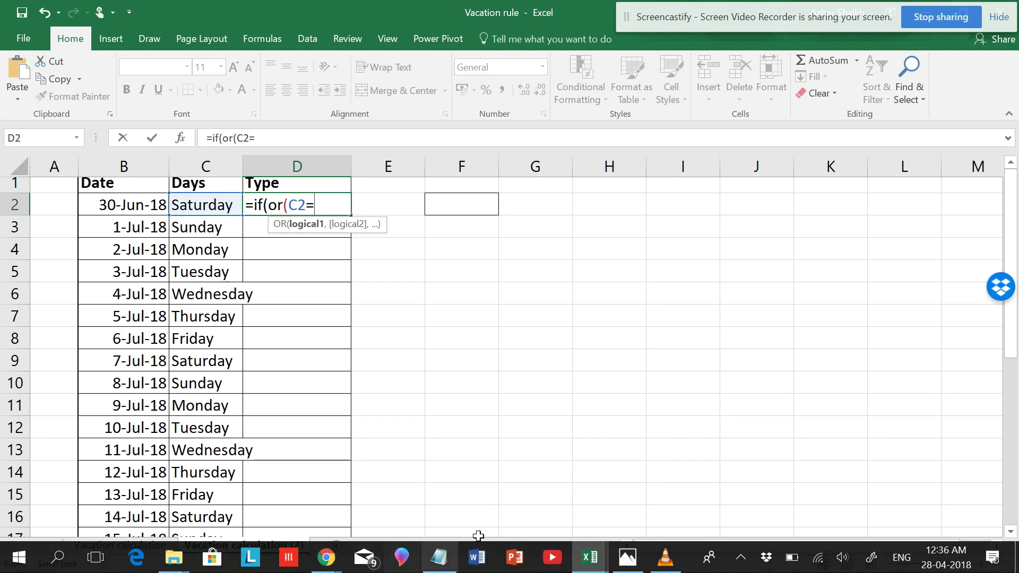
left_click(441, 557)
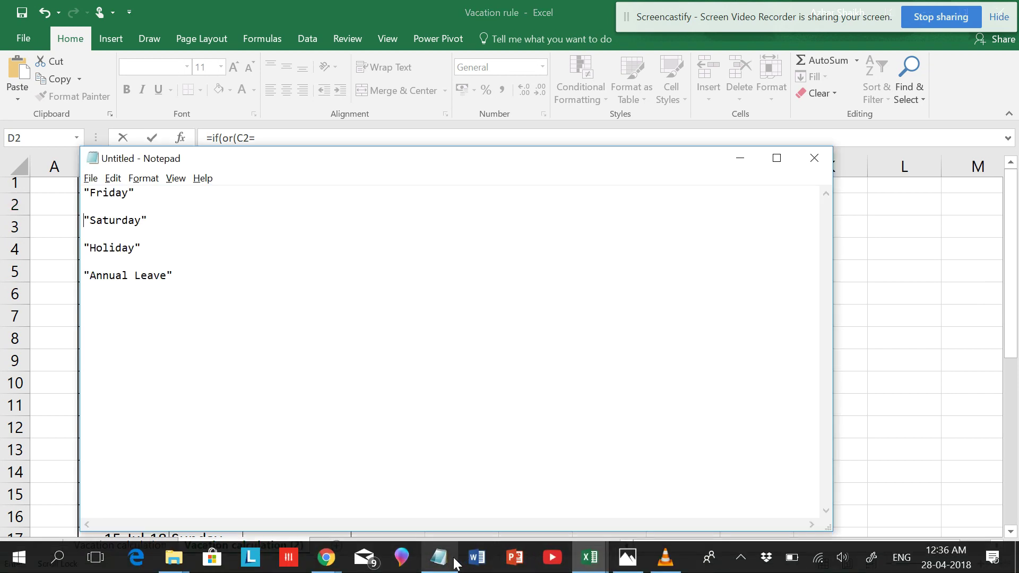
left_click_drag(143, 192, 83, 191)
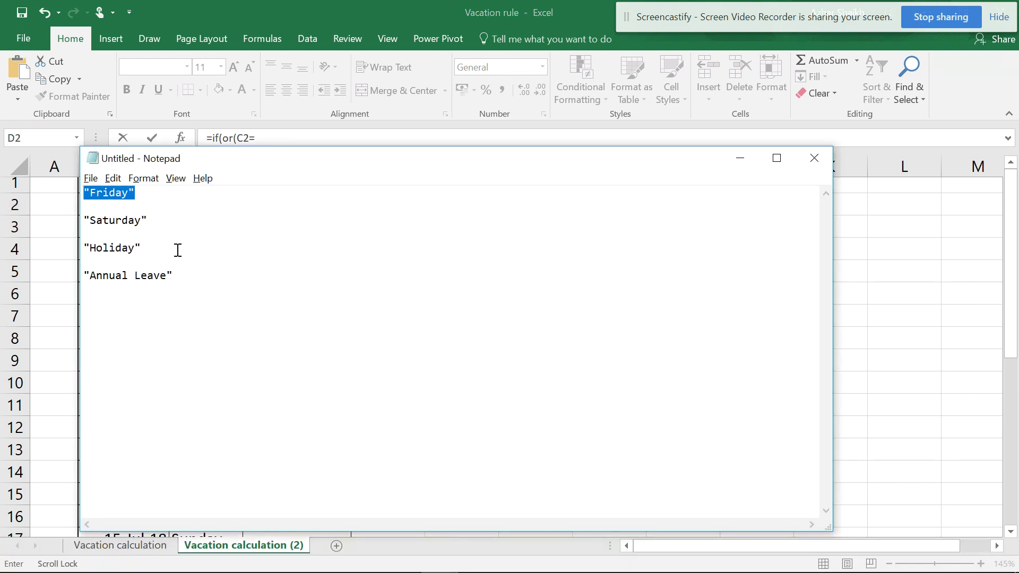
key("ctrl+x")
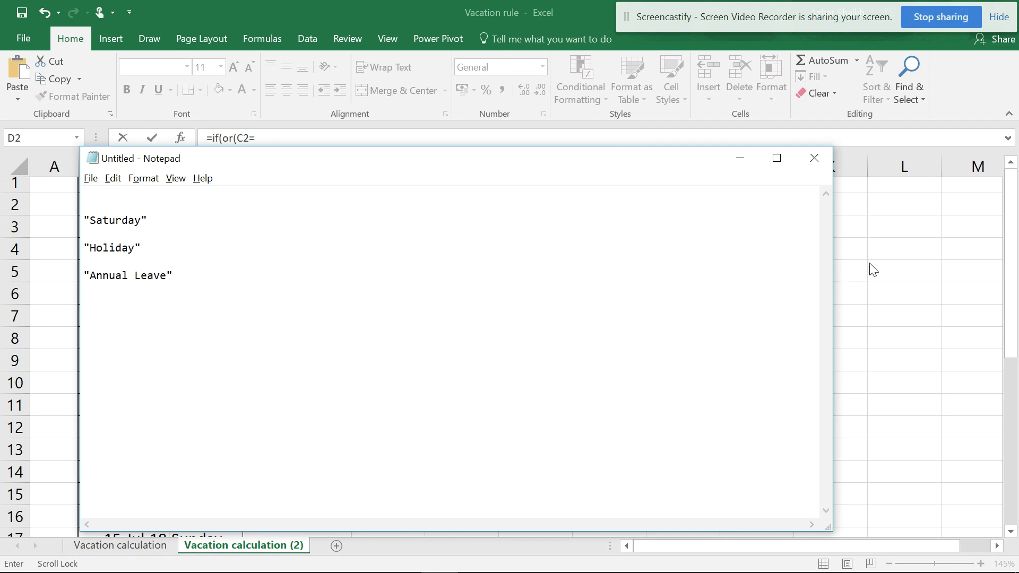
key("ctrl+z")
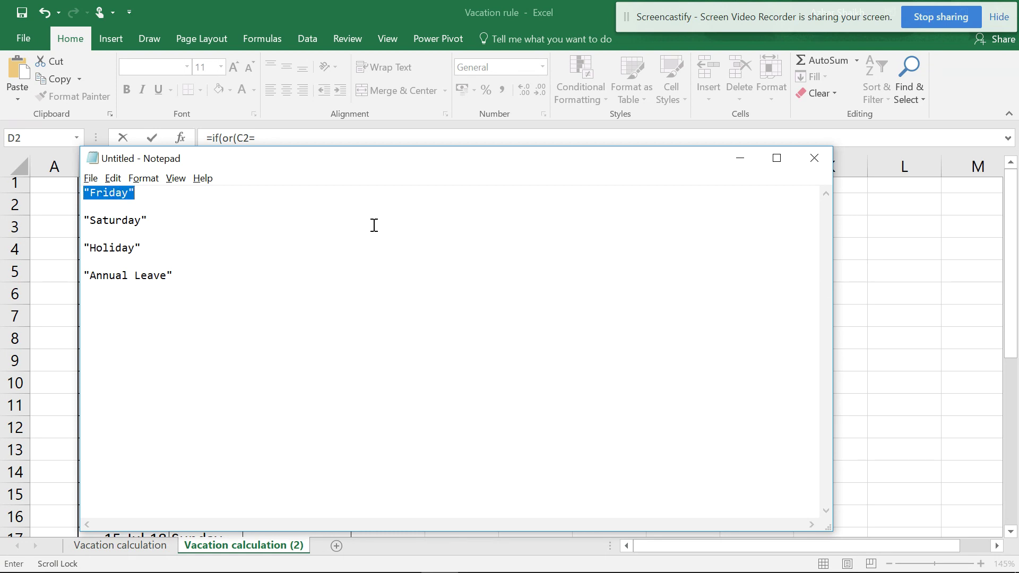
key("alt+Tab")
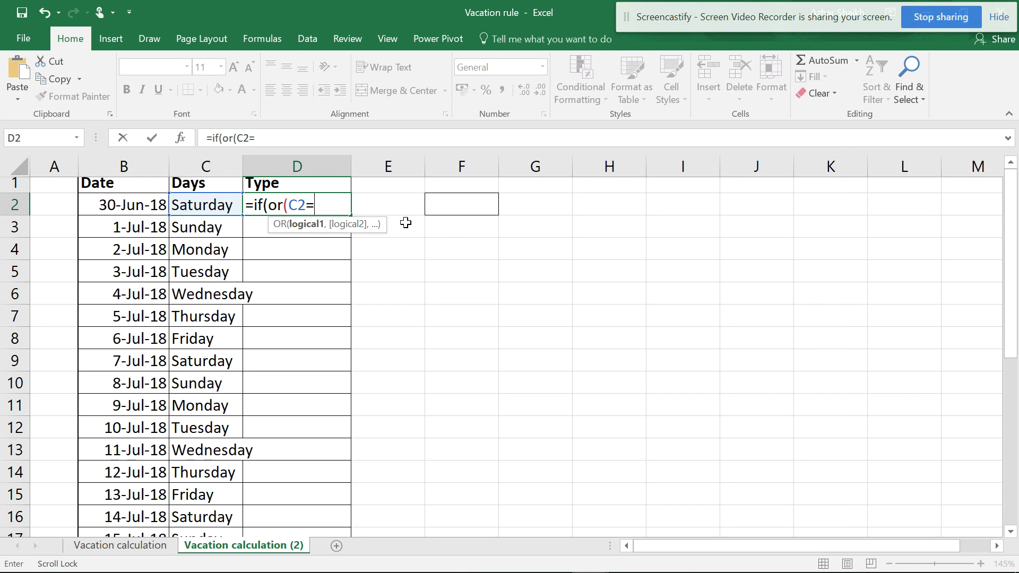
key("ctrl+v")
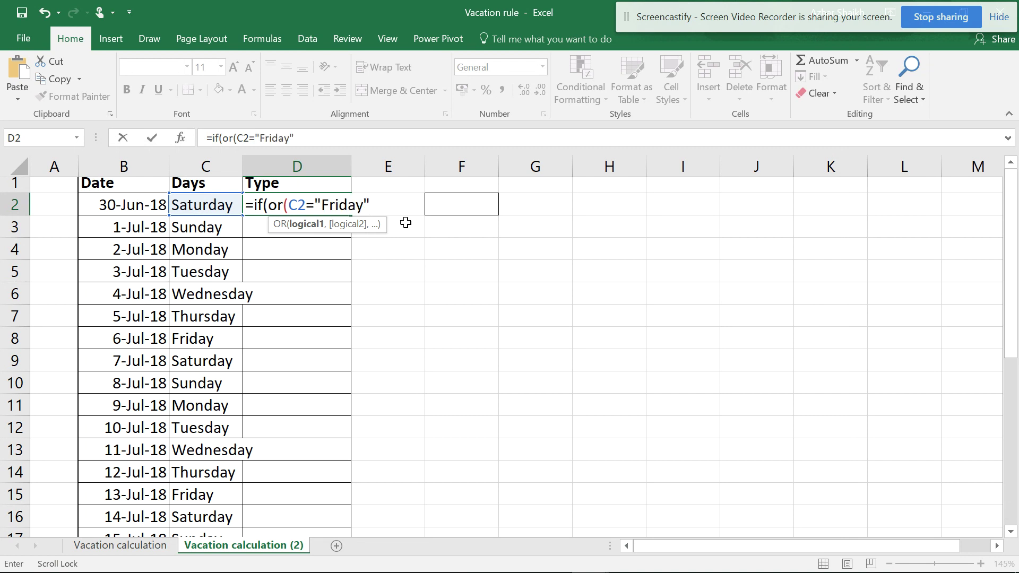
Add a second OR condition comparing C2 with "Saturday", copying the quoted day from the Notepad list
type(",")
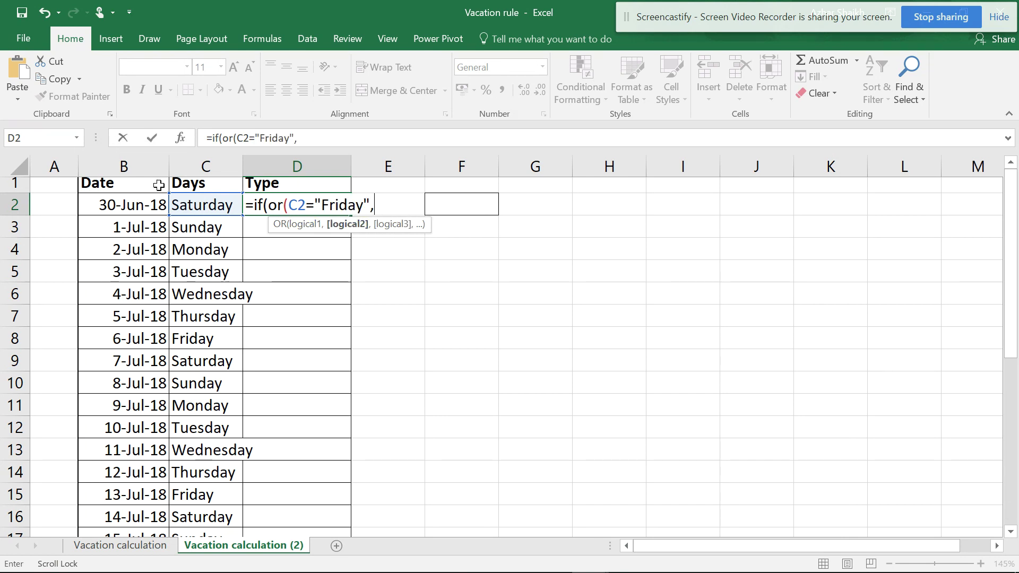
left_click(145, 206)
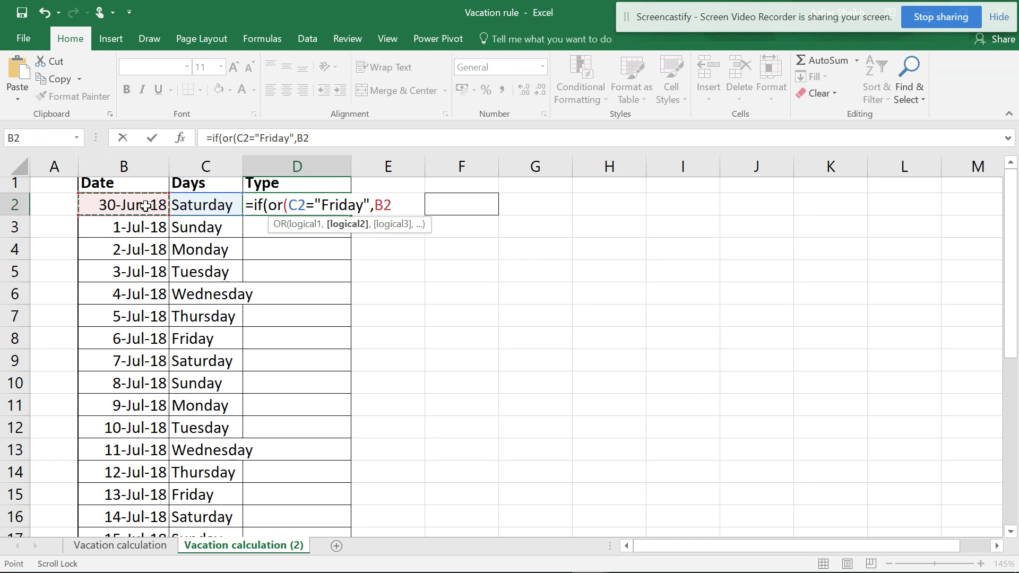
left_click(192, 205)
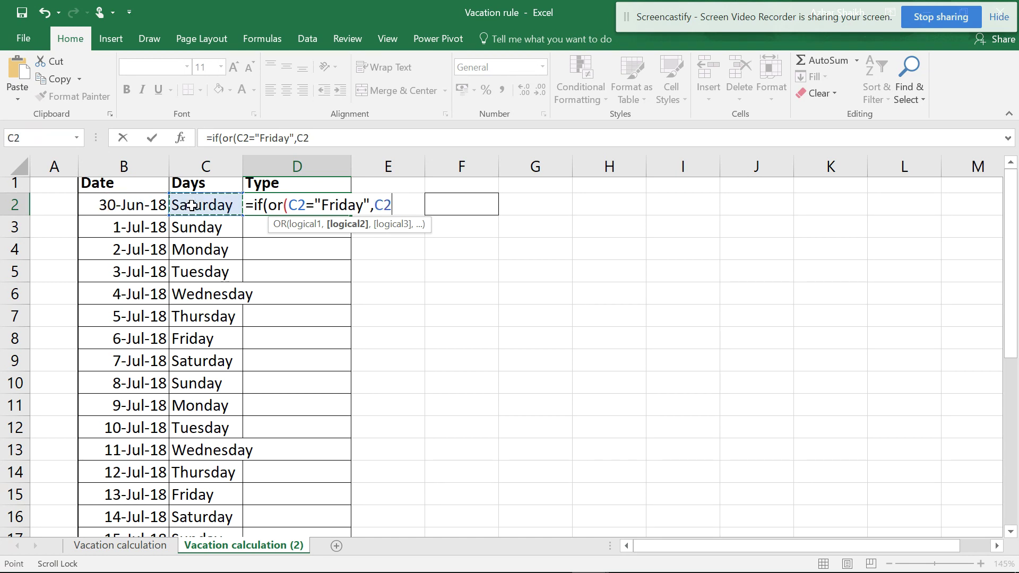
type("=")
key("alt+Tab")
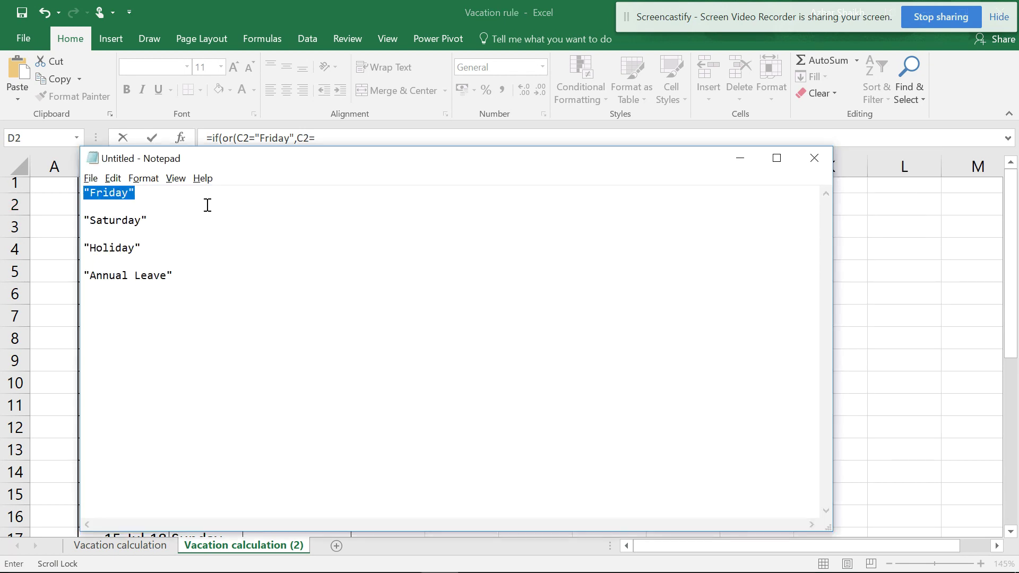
left_click_drag(162, 220, 101, 211)
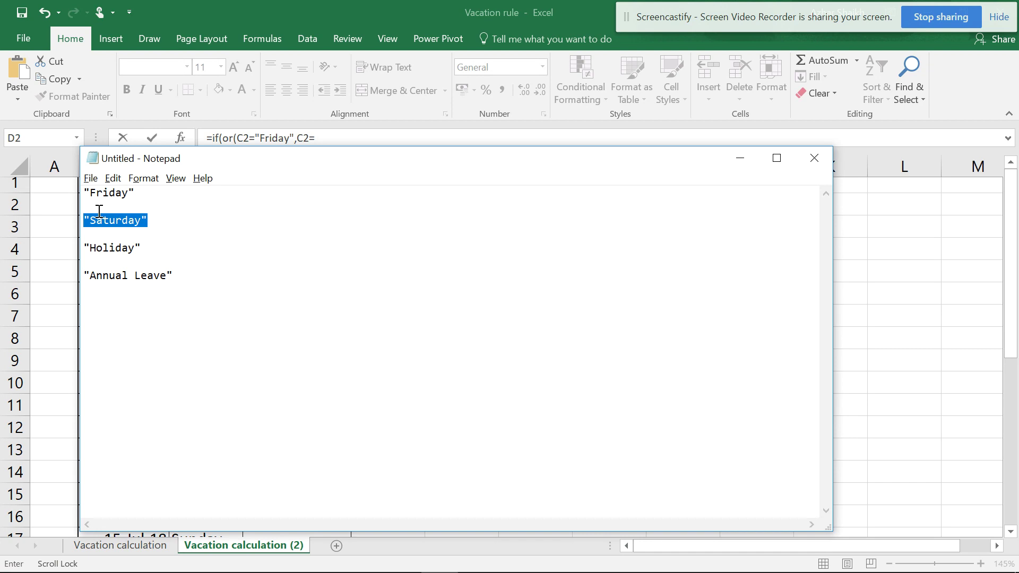
key("alt+Tab")
key("ctrl+v")
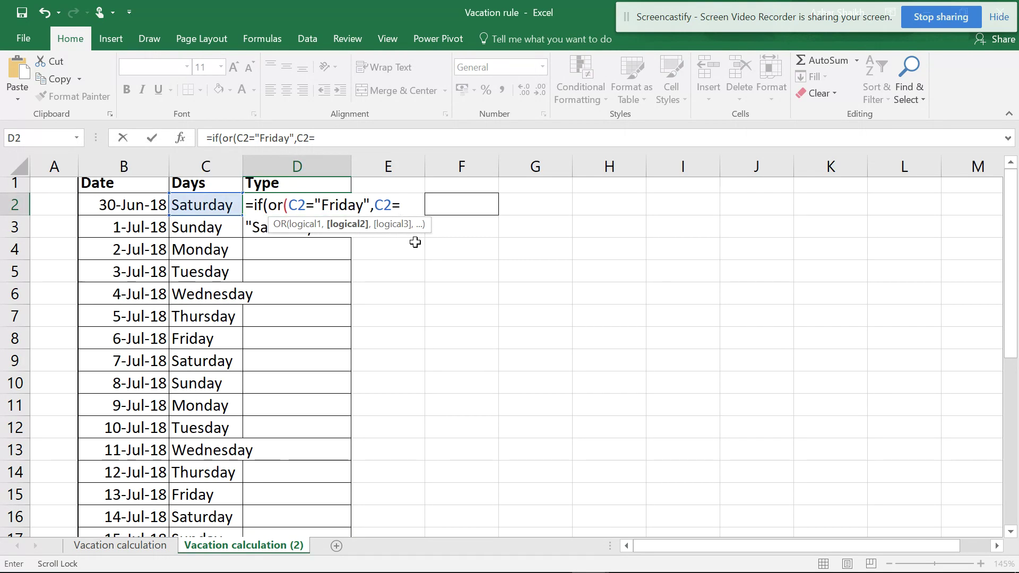
left_click(345, 139)
key("ctrl+v")
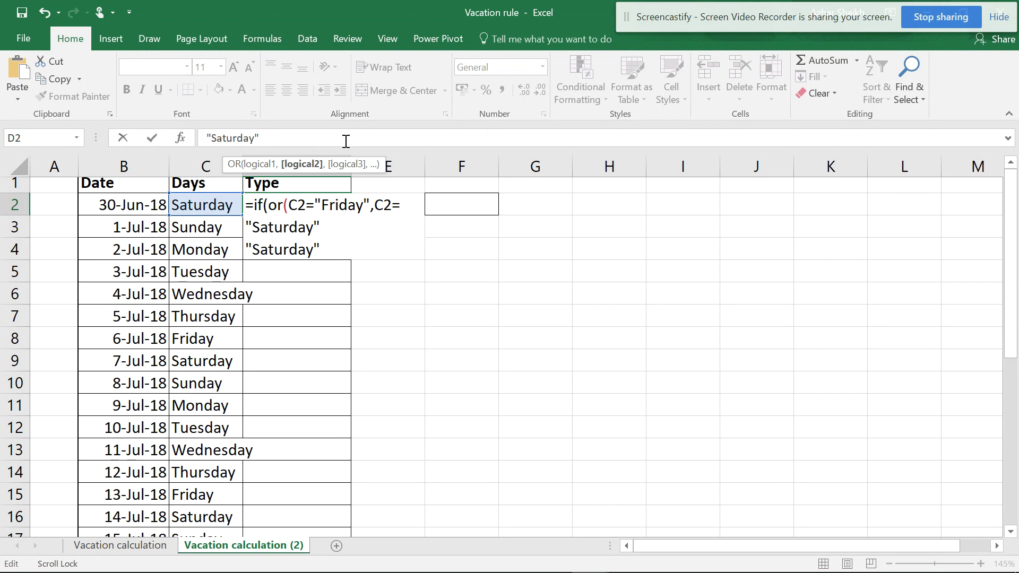
left_click_drag(324, 249, 241, 249)
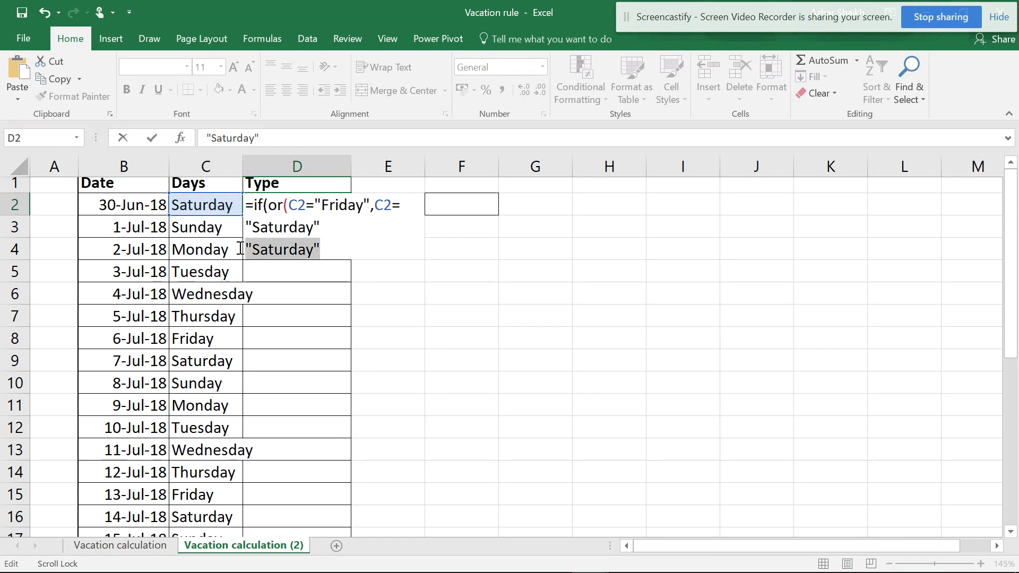
key("BackSpace")
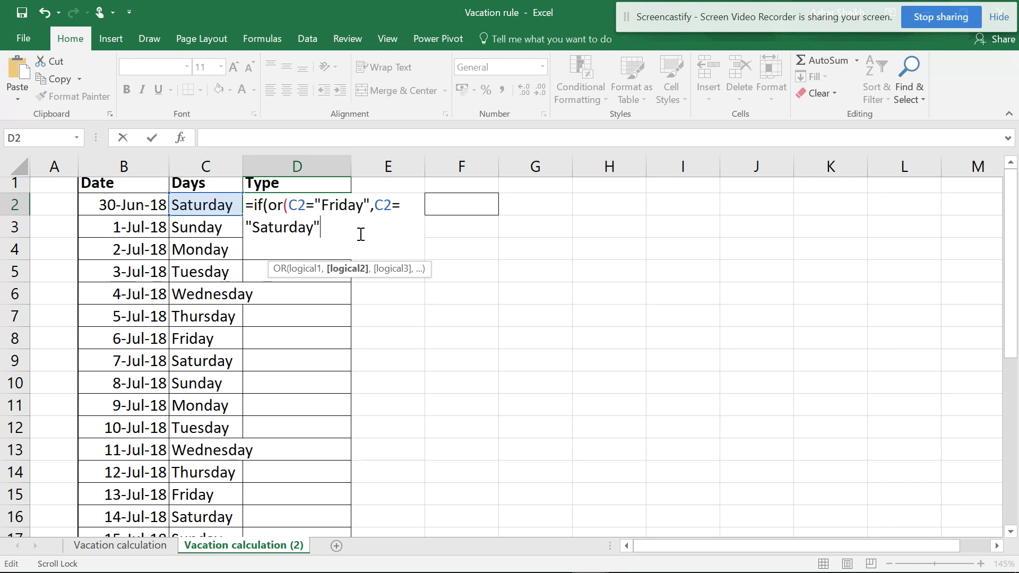
Remove the line break before "Saturday" so the D2 formula reads =if(or(C2="Friday",C2="Saturday" on one line
left_click(265, 205)
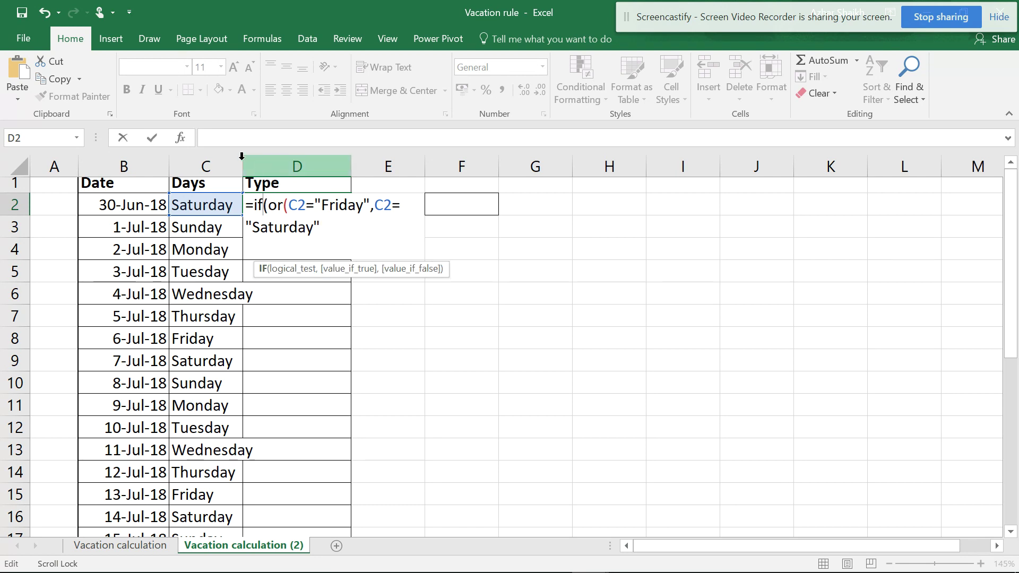
left_click(1009, 139)
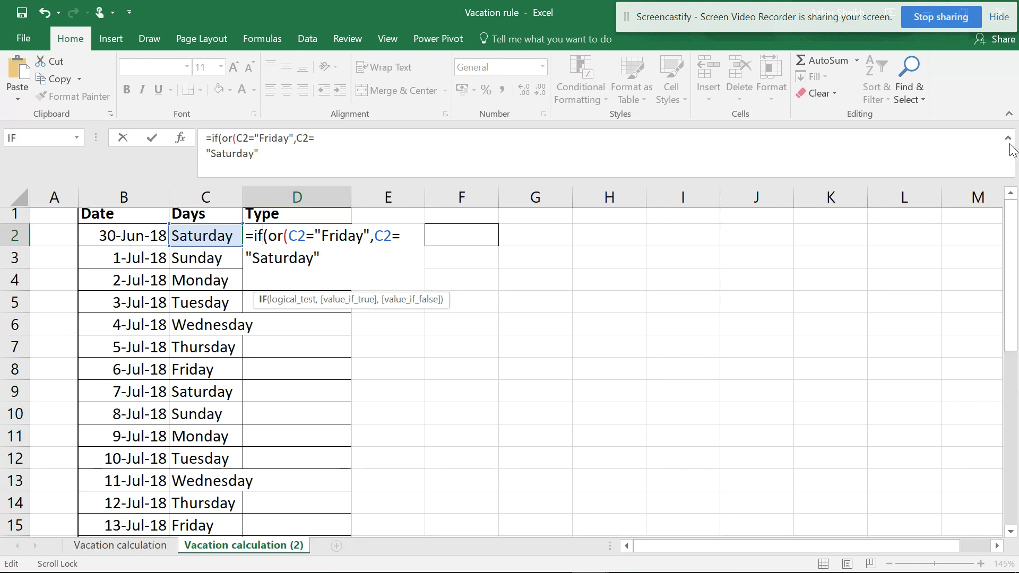
left_click(207, 154)
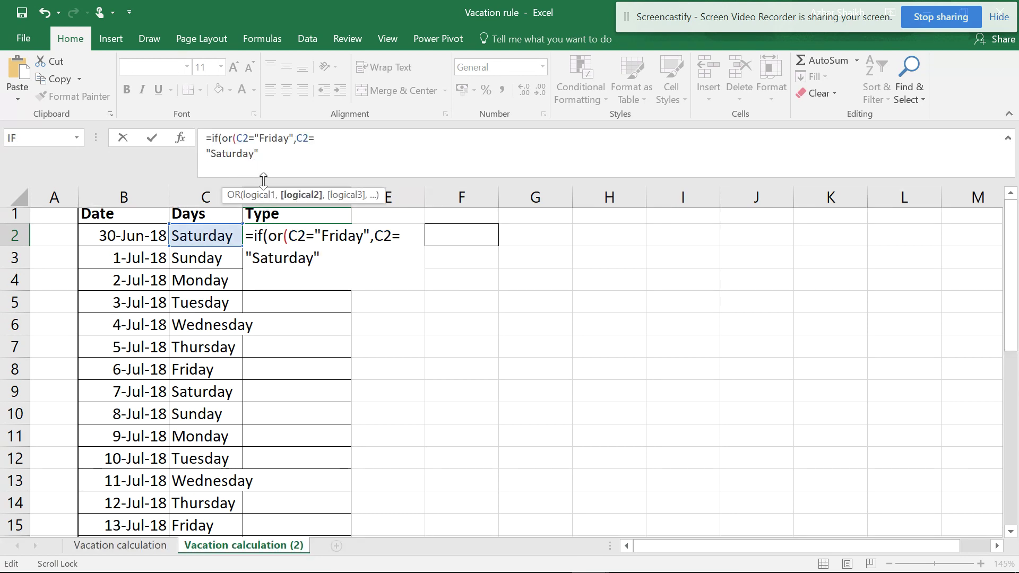
key("BackSpace")
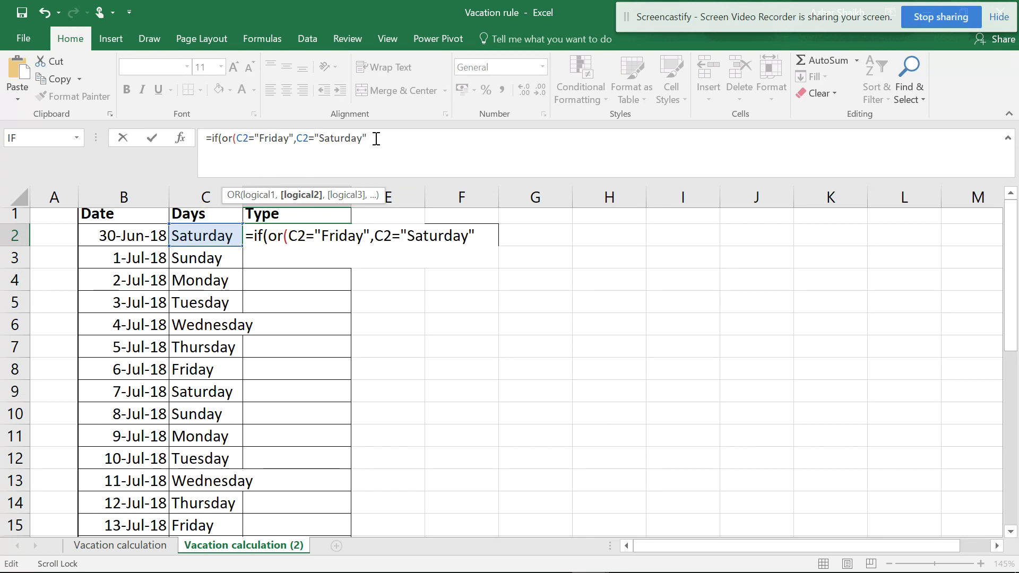
left_click(1008, 139)
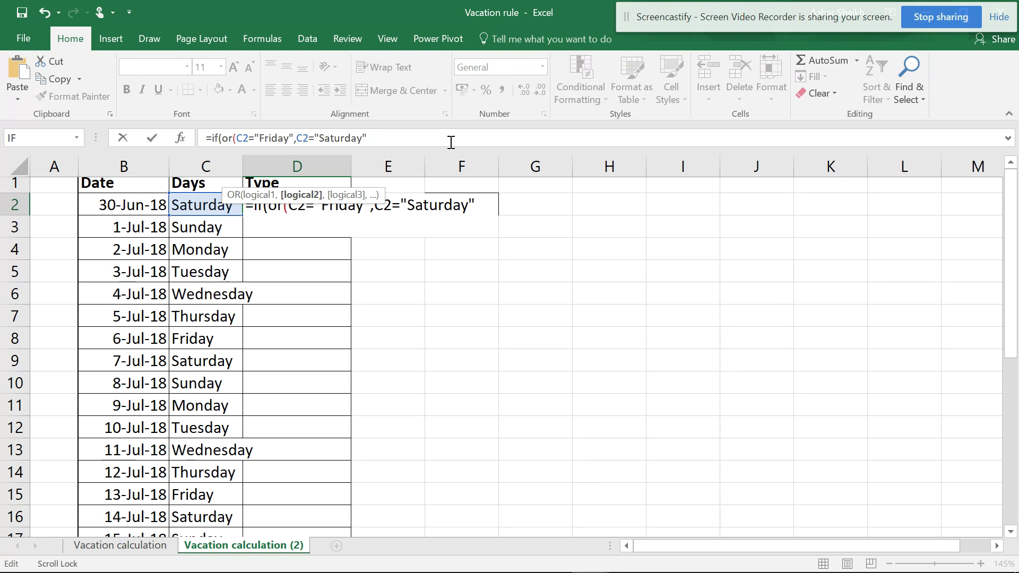
Append ,"Holiday" after "Saturday" in the D2 formula and expand the formula bar to show more lines
type(",")
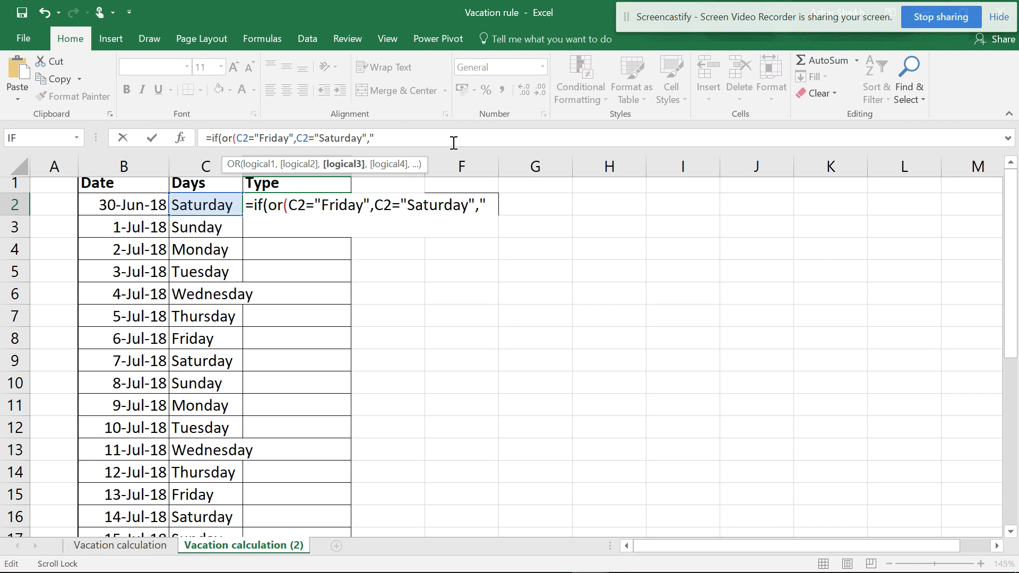
type("Holiday\"")
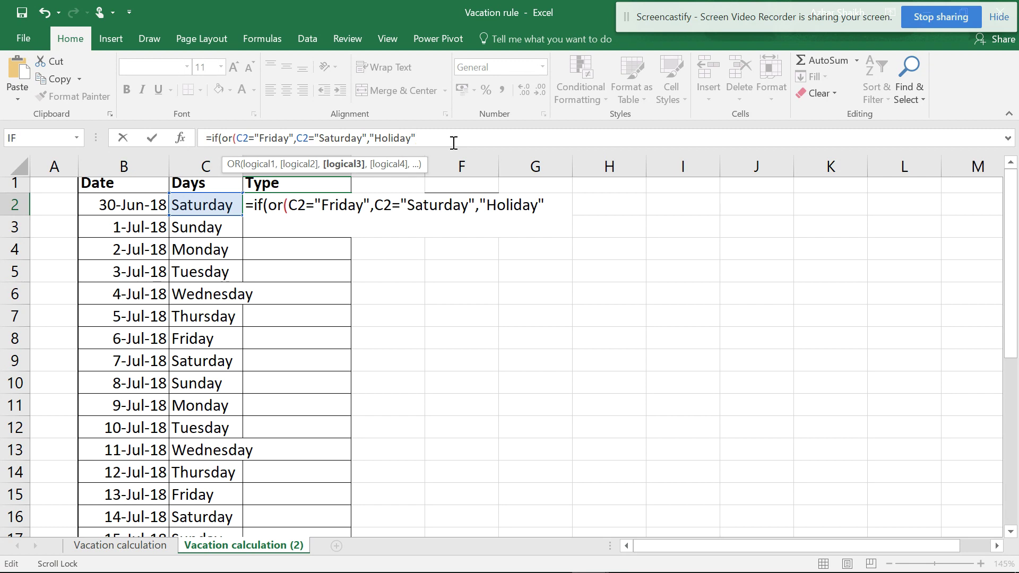
left_click(219, 138)
left_click(247, 162)
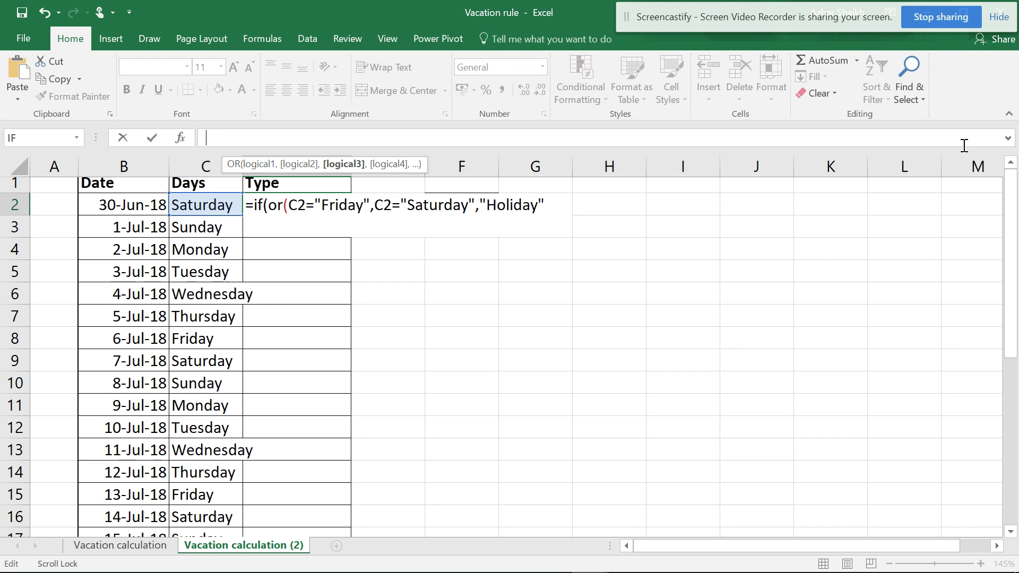
left_click(1012, 140)
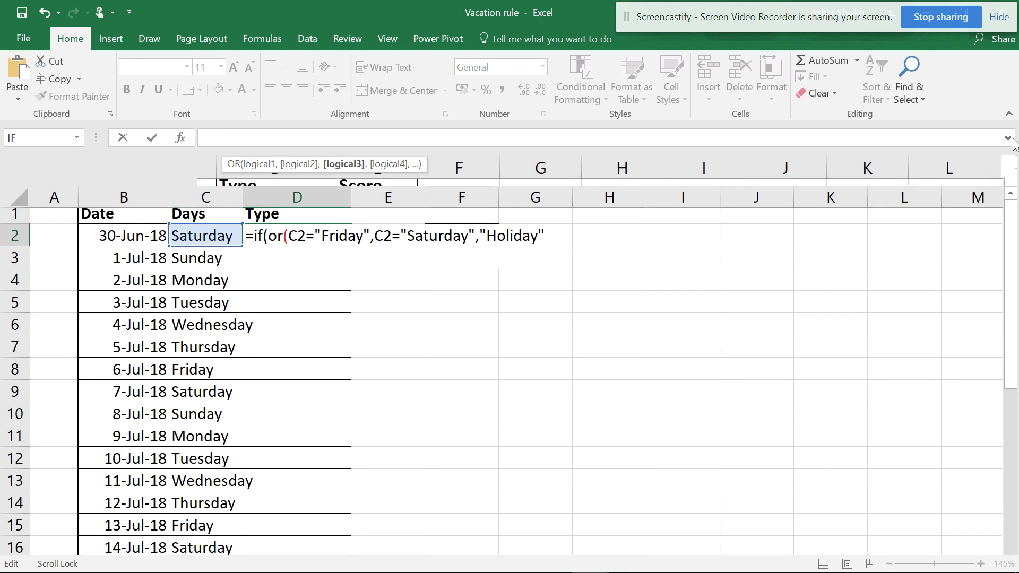
Review the arguments of the D2 formula, add a trailing comma, and insert a closing parenthesis directly after "Holiday"
left_click(220, 138)
left_click(254, 195)
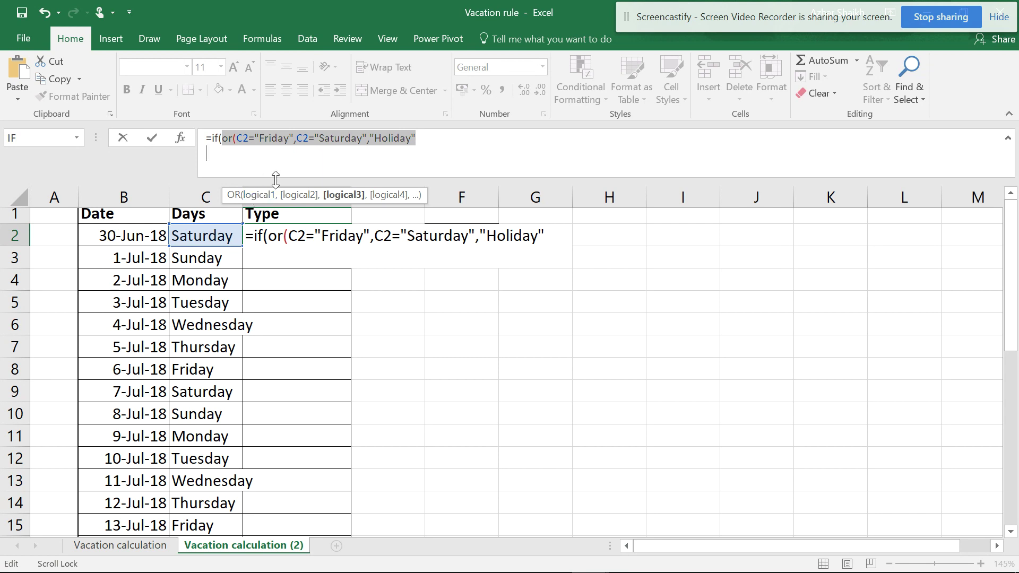
left_click(370, 140)
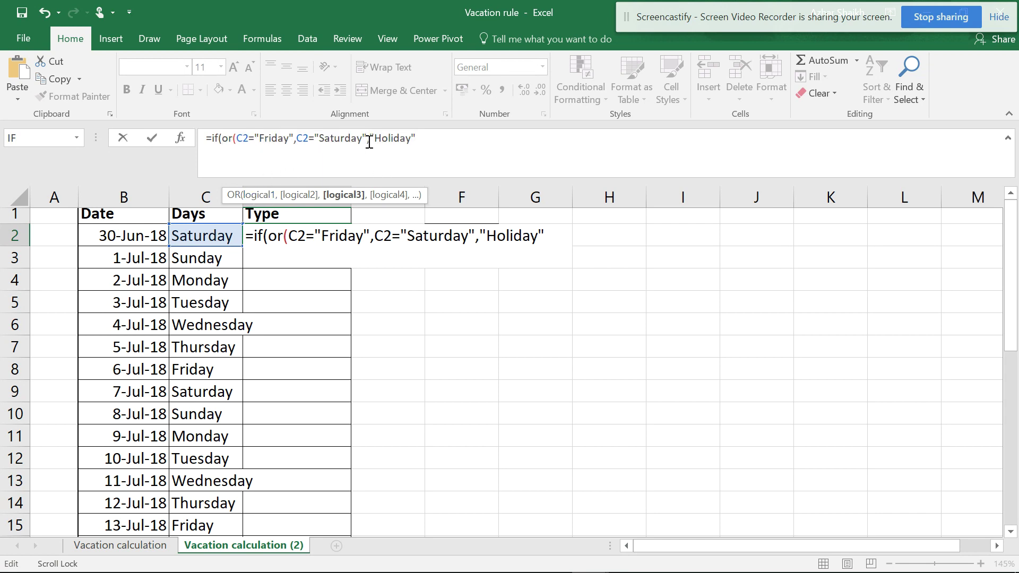
left_click(232, 141)
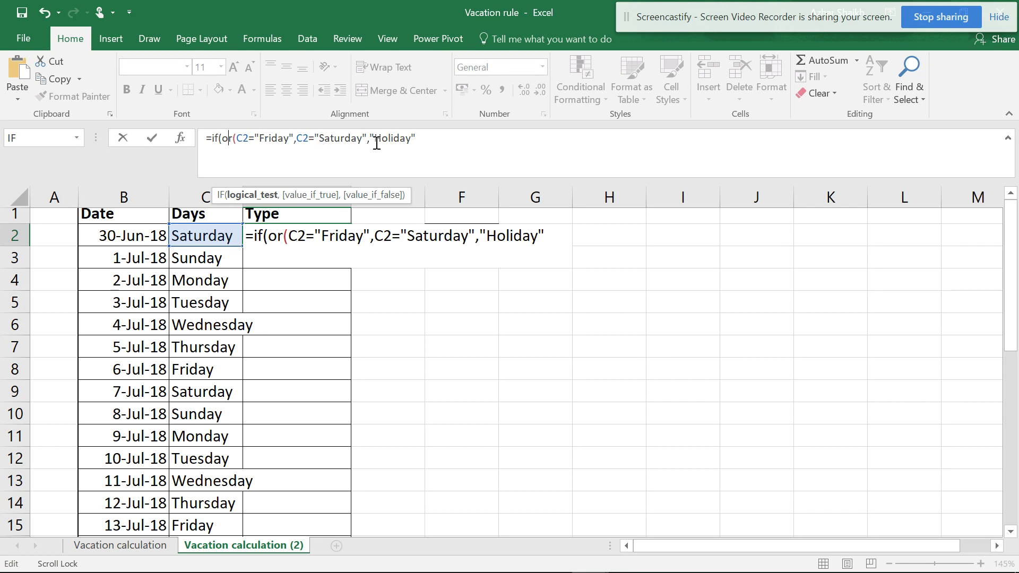
left_click(424, 138)
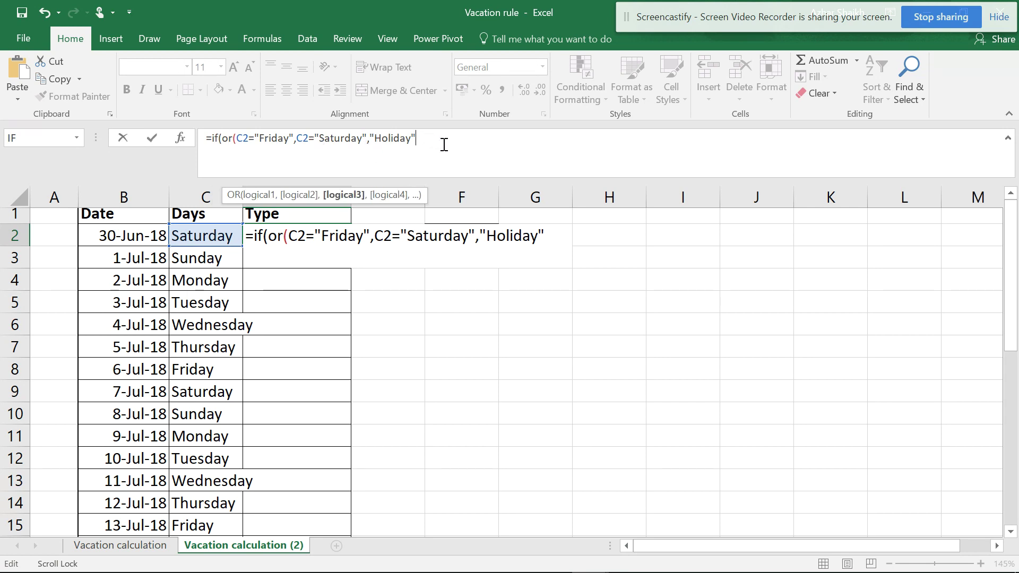
type(",")
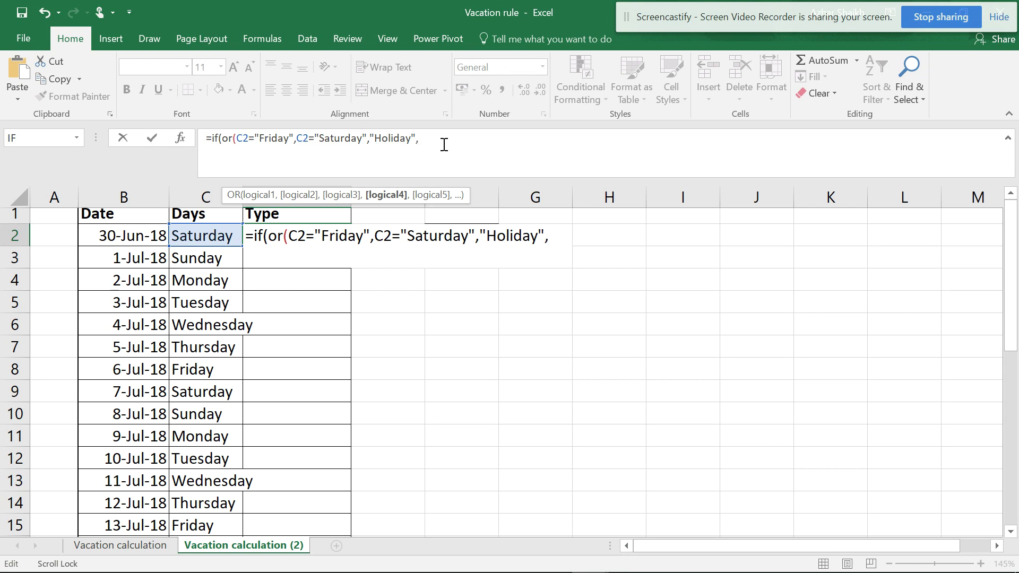
left_click(417, 138)
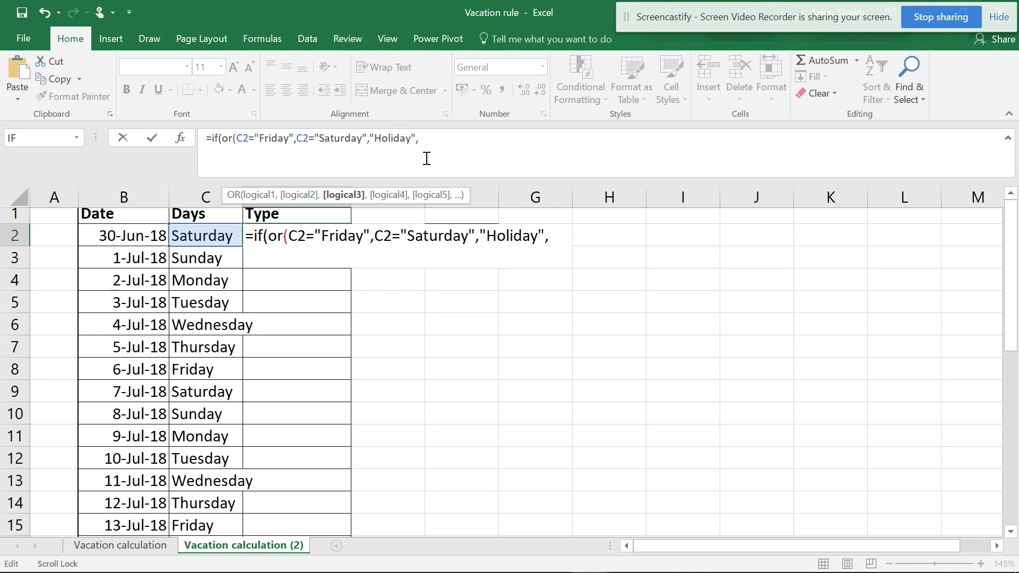
type(")")
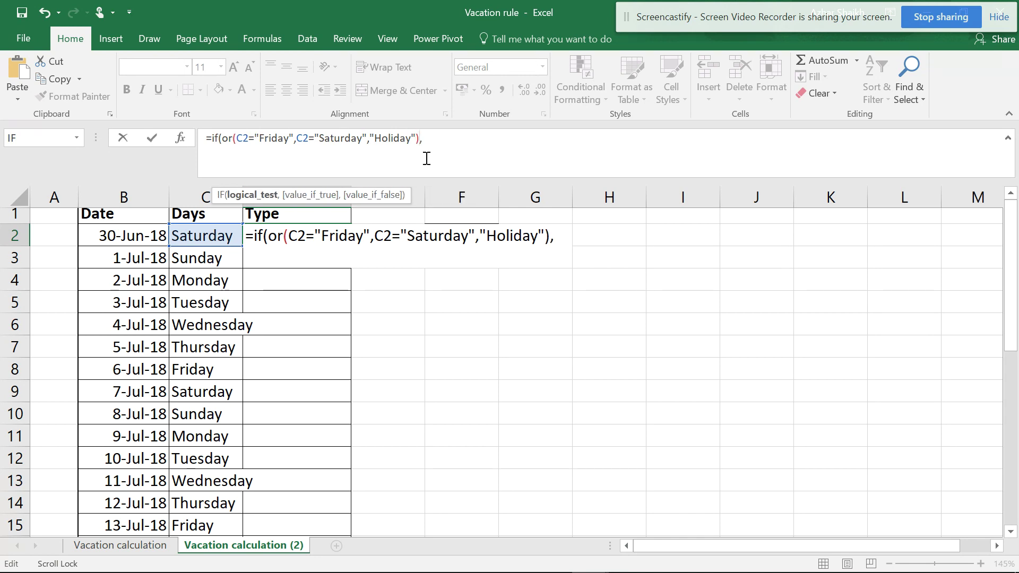
Check the extent of the IF logical test and close the OR function with a parenthesis directly after "Saturday"
left_click(268, 196)
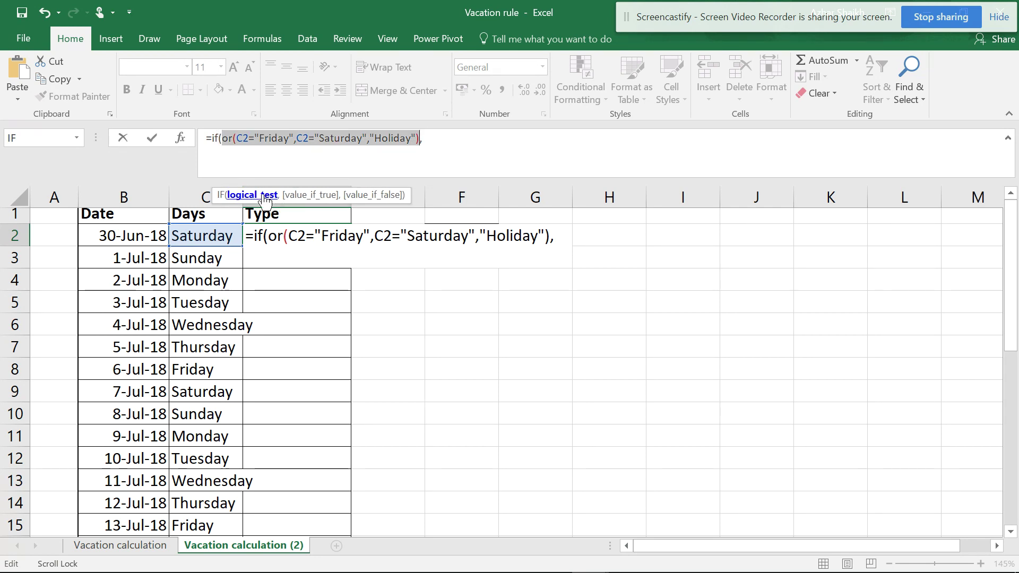
left_click(222, 140)
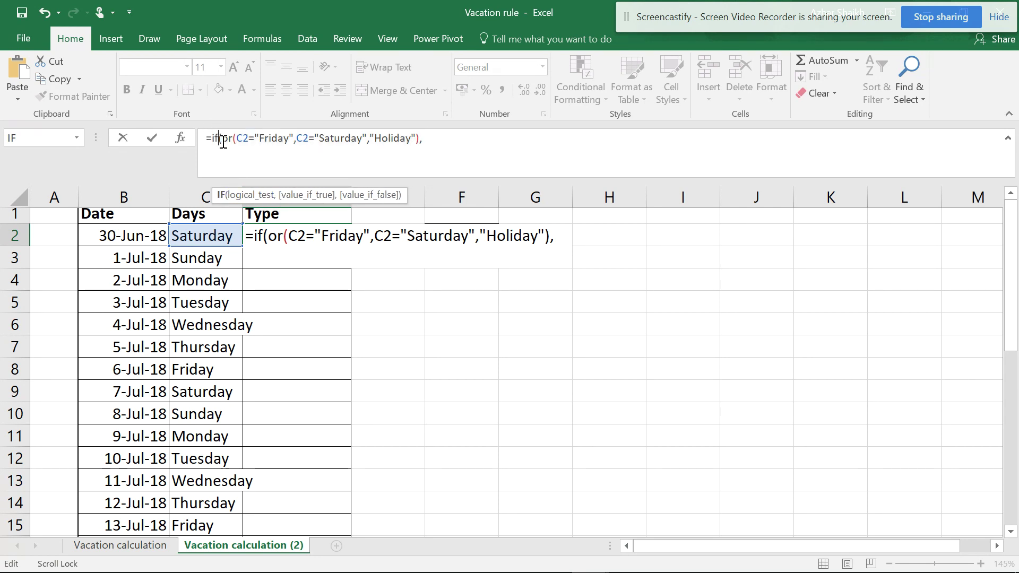
left_click(242, 197)
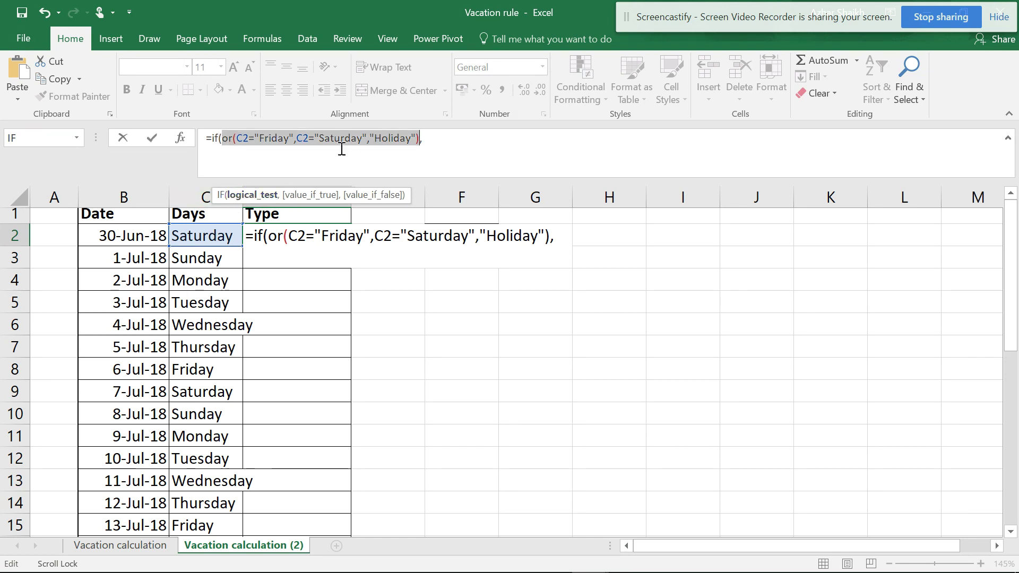
left_click(366, 139)
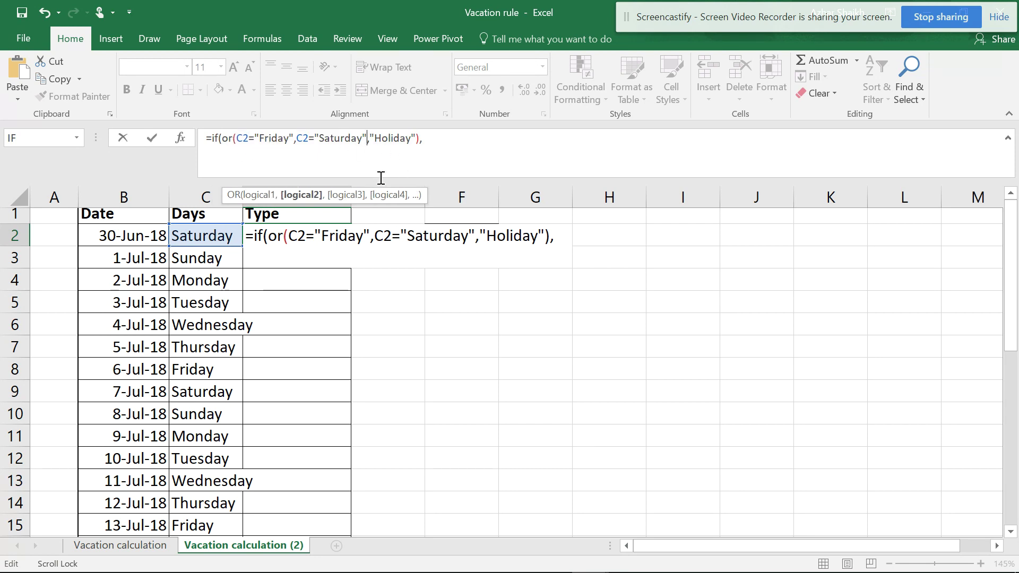
type(")")
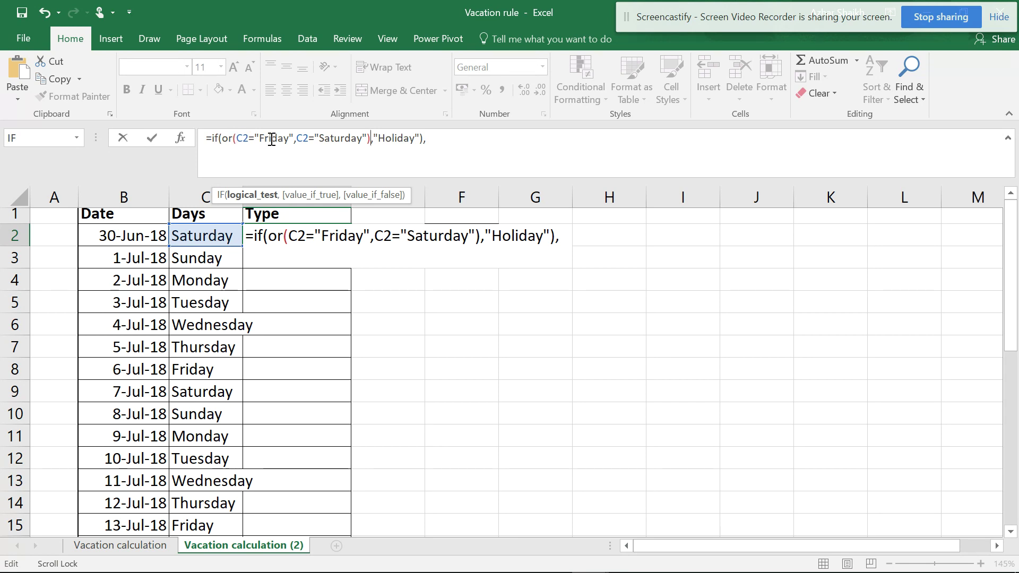
Check the logical test and value-if-true arguments, and insert a comma after "Holiday" inside the closing parenthesis
left_click(219, 139)
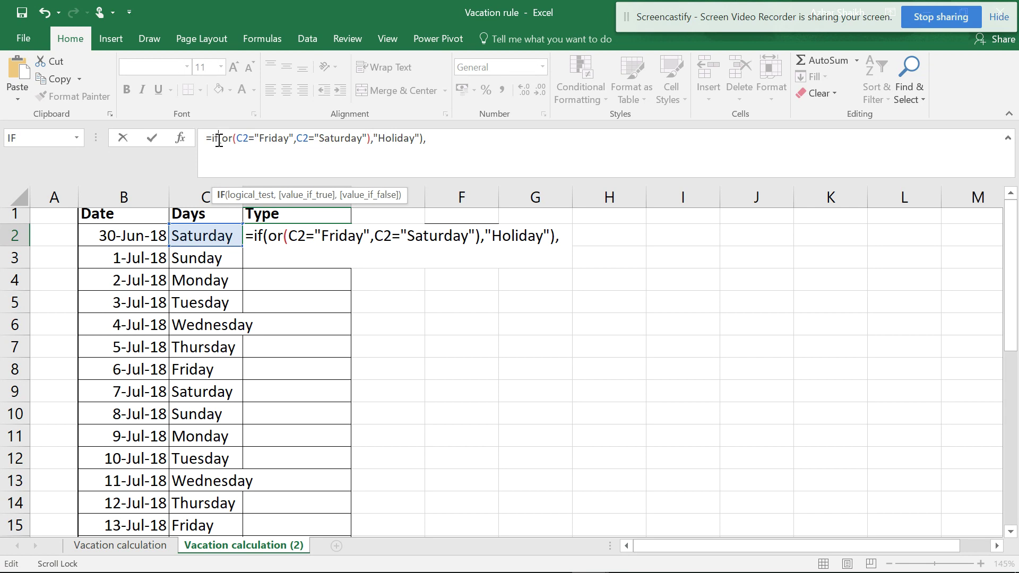
left_click(247, 197)
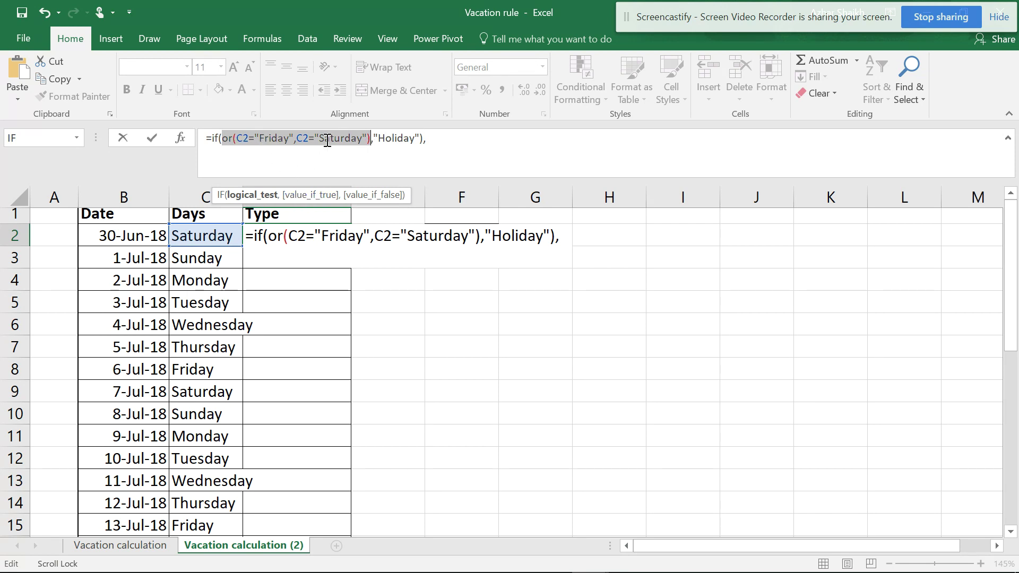
left_click(299, 201)
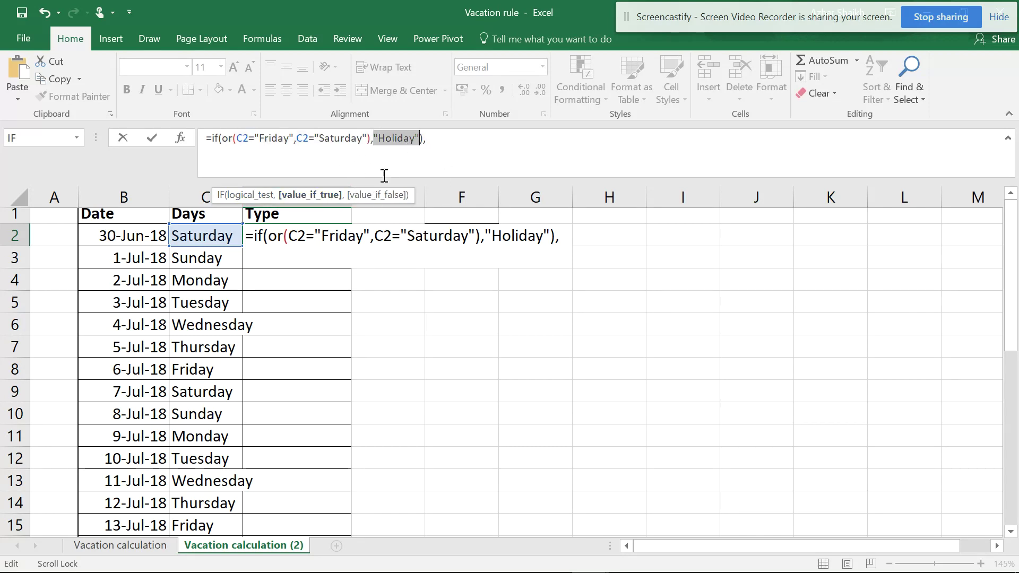
left_click(421, 138)
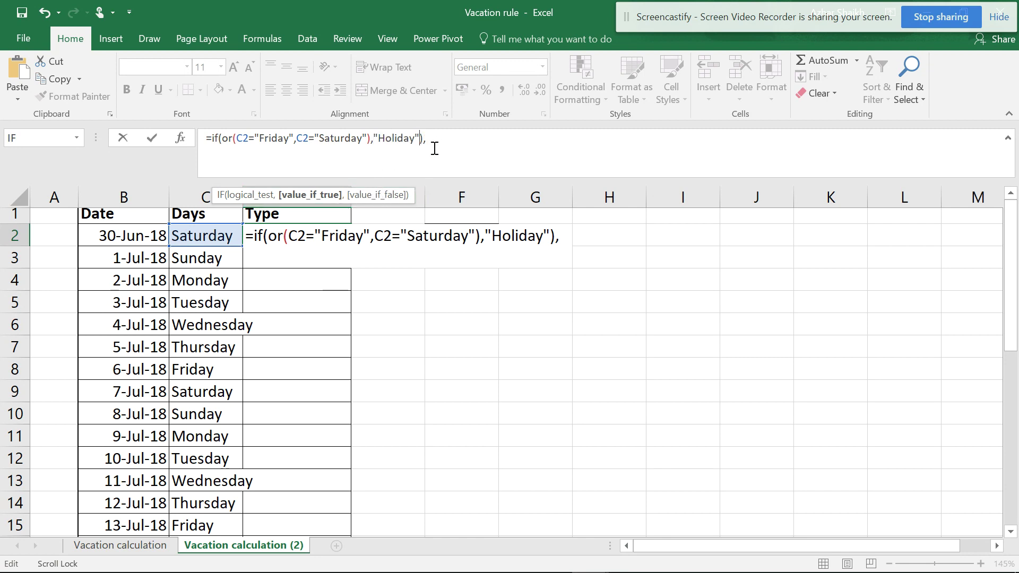
type(",")
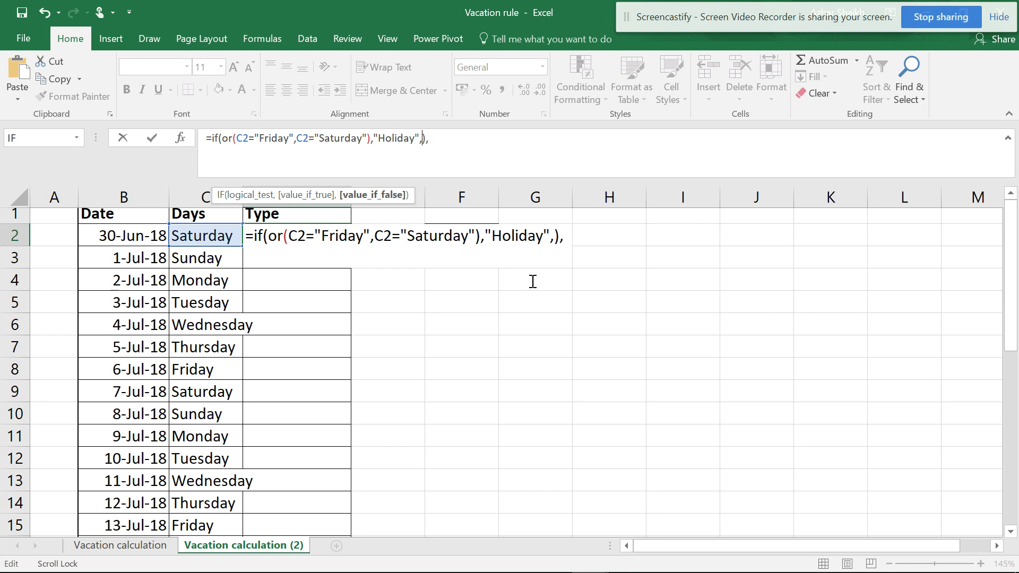
Copy "Annual Leave" with its quotation marks from the Notepad list into the D2 formula as the value if false
mouse_move(326, 565)
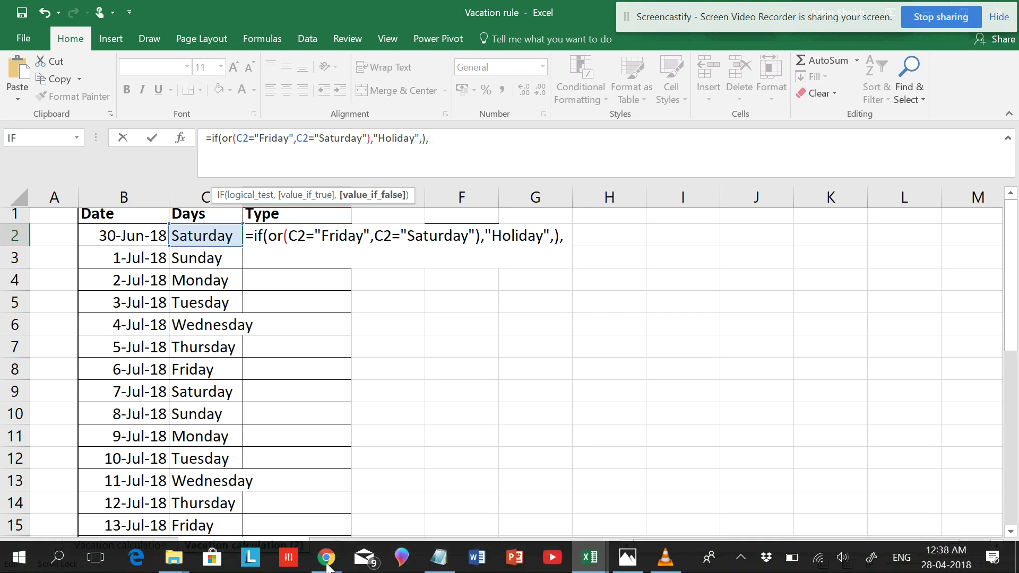
left_click(628, 557)
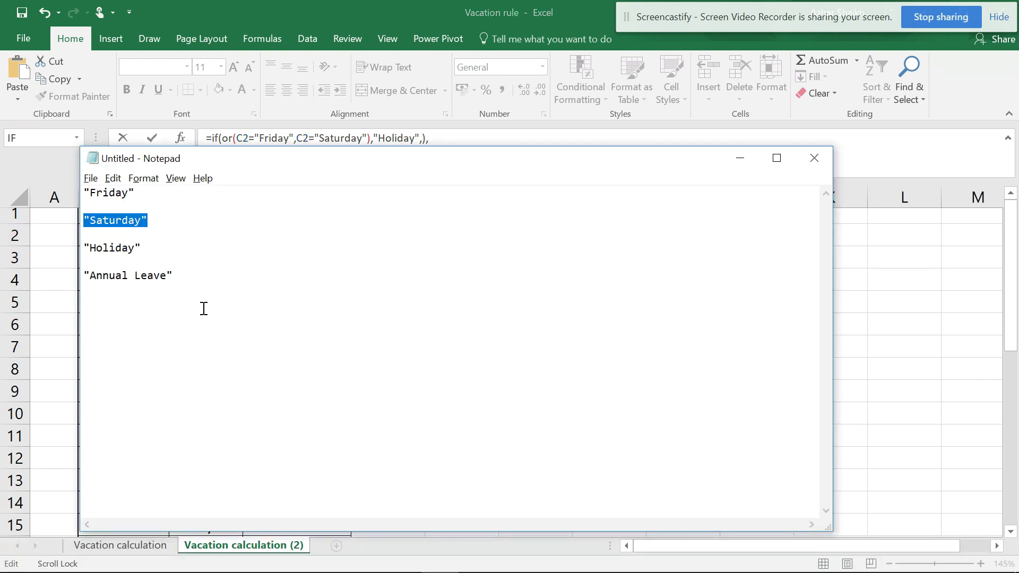
left_click_drag(179, 277, 75, 273)
key("ctrl+c")
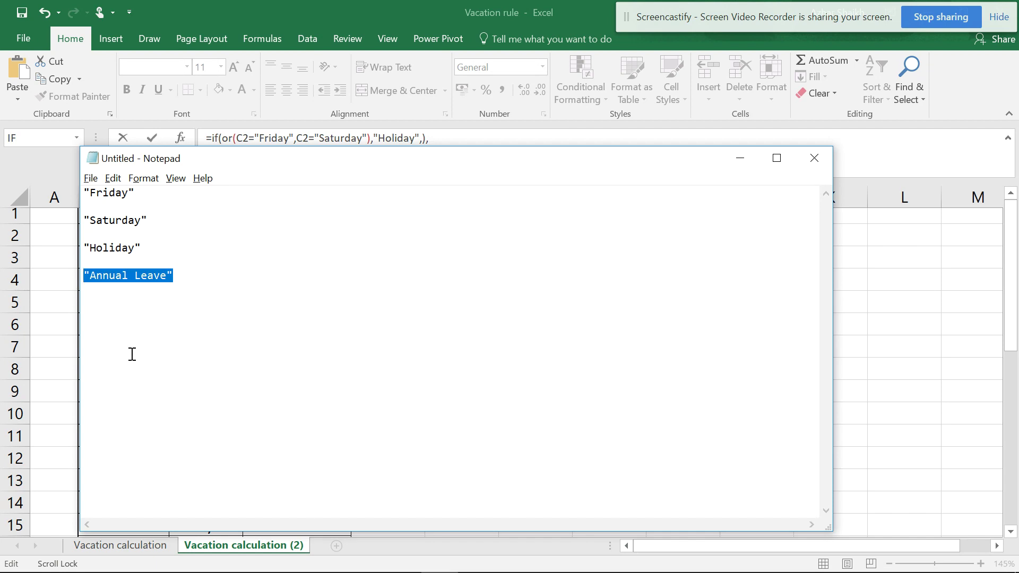
key("alt+Tab")
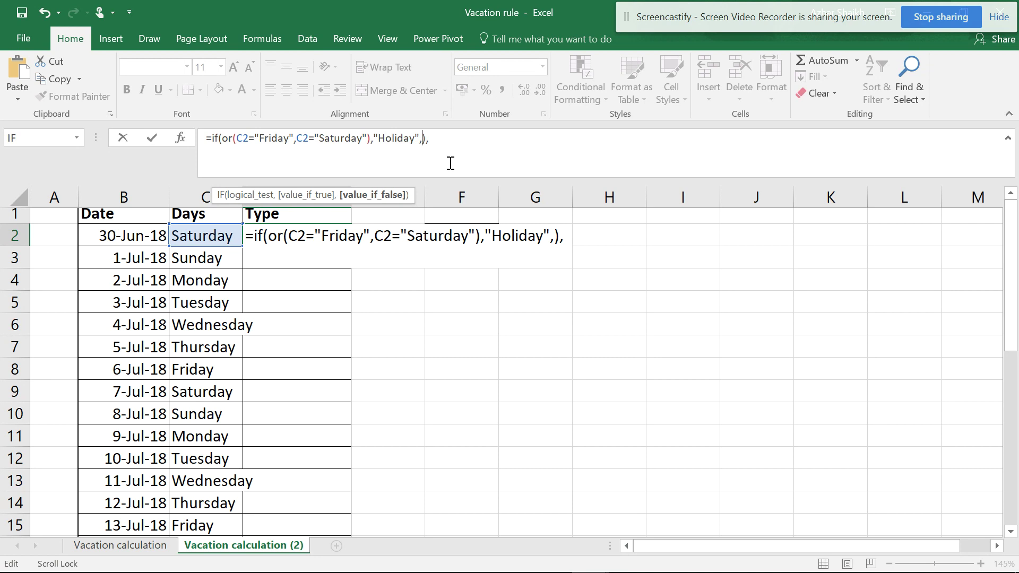
key("ctrl+v")
left_click(510, 142)
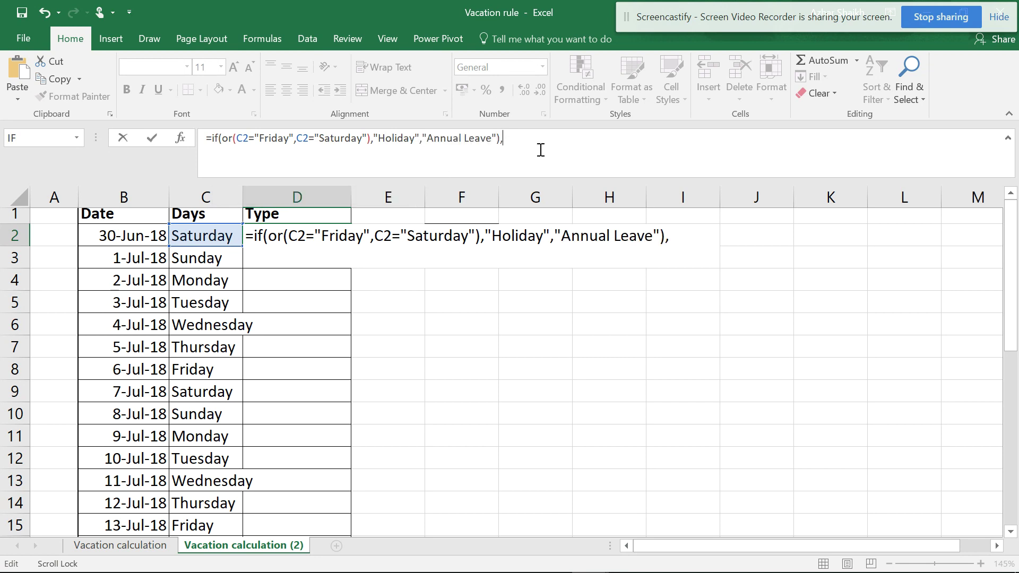
Check all three IF arguments and enter the D2 formula as =if(or(C2="Friday",C2="Saturday"),"Holiday","Annual Leave"), without the trailing comma
left_click(220, 139)
left_click(258, 199)
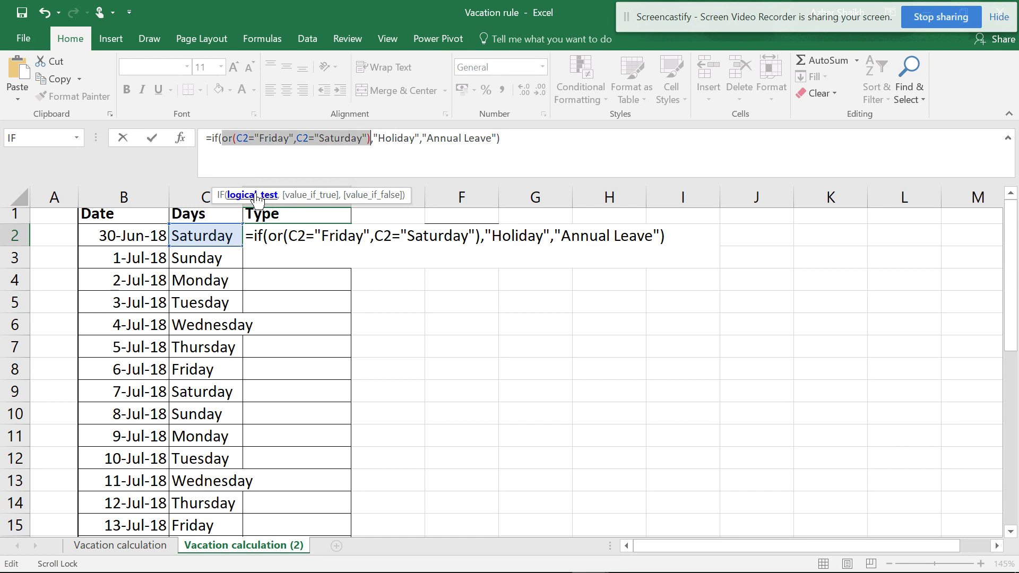
left_click(313, 199)
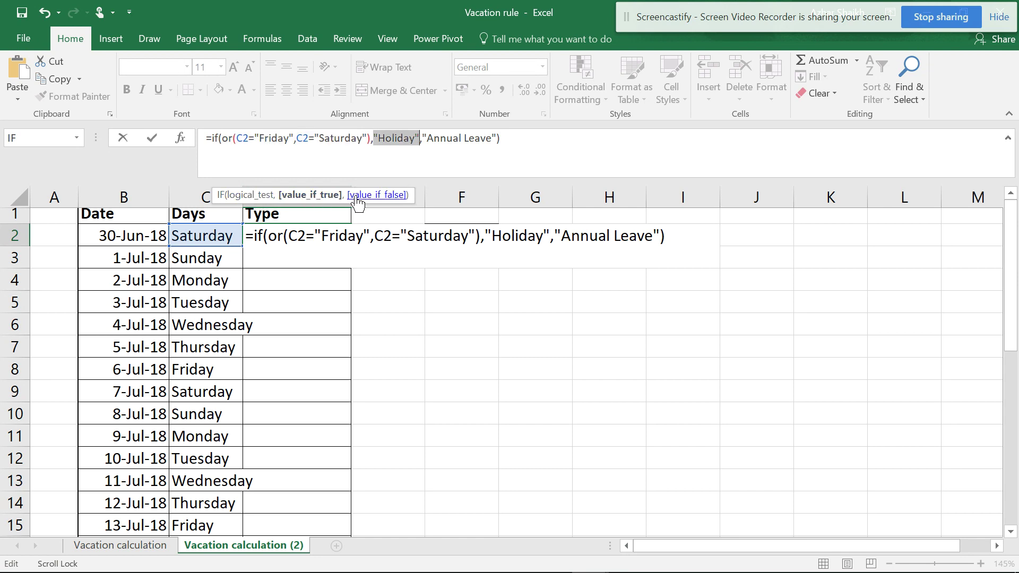
left_click(357, 197)
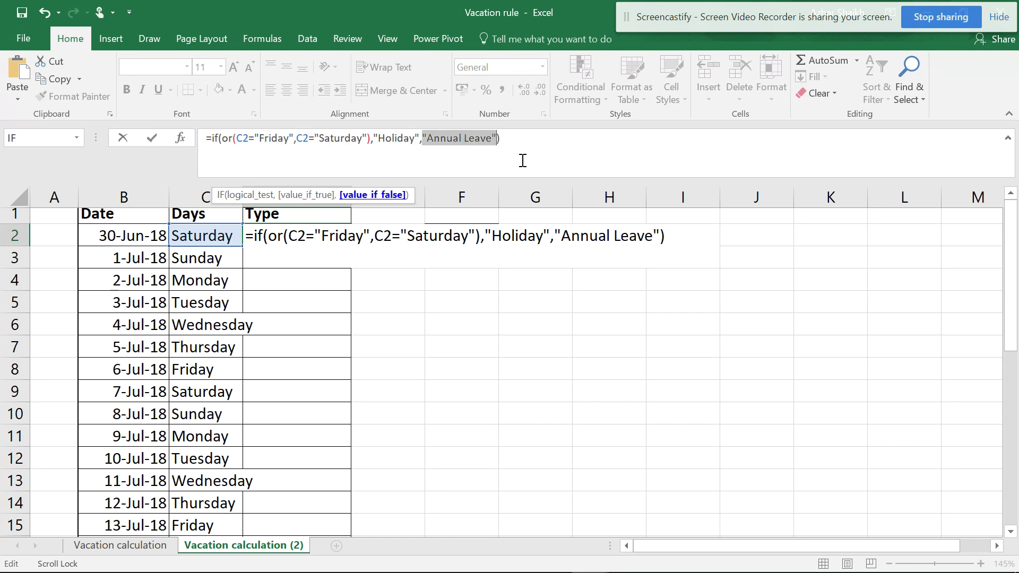
left_click(529, 140)
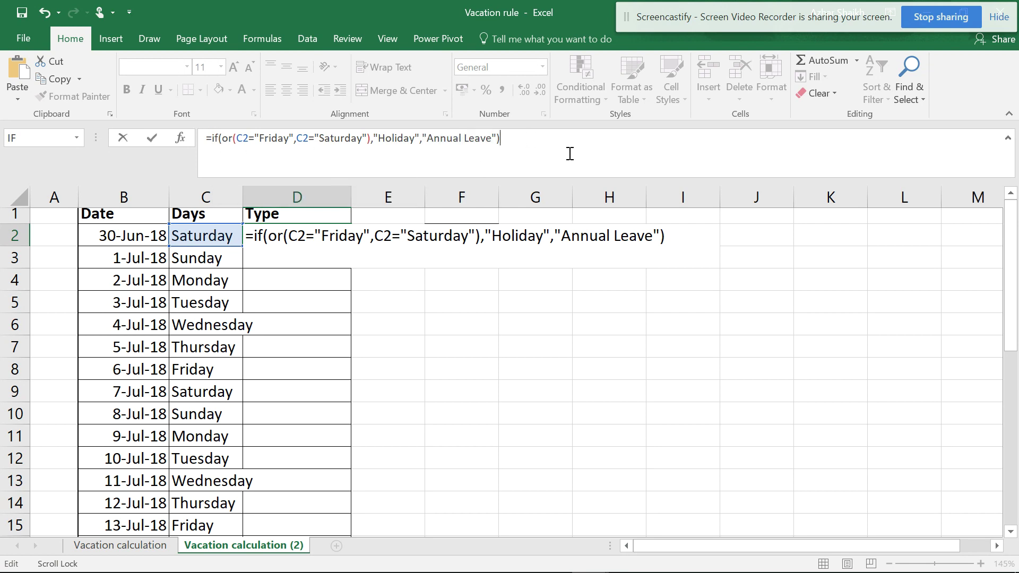
key("Return")
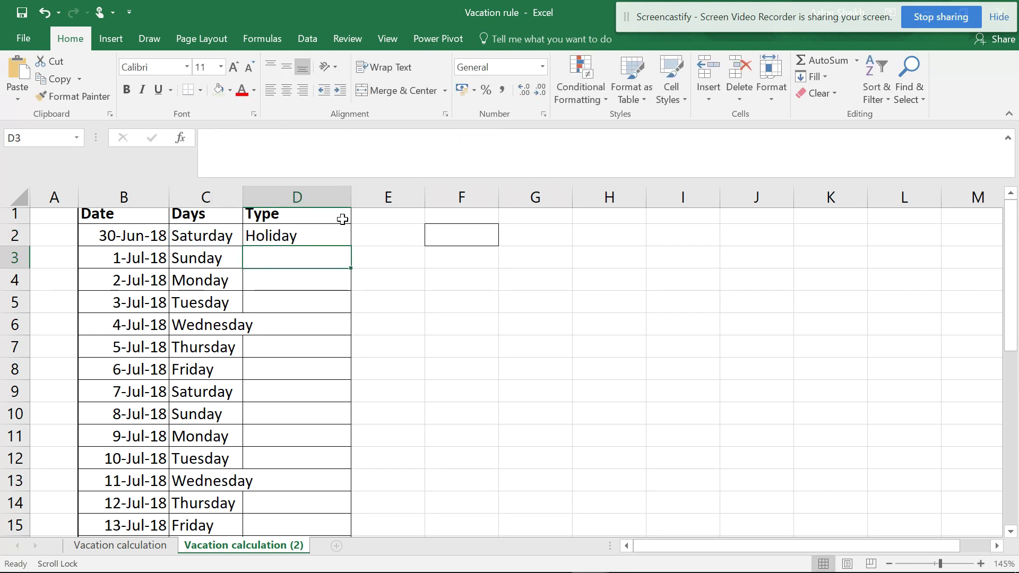
Fill the formula from D2 down the Type column for all the listed dates
left_click(224, 237)
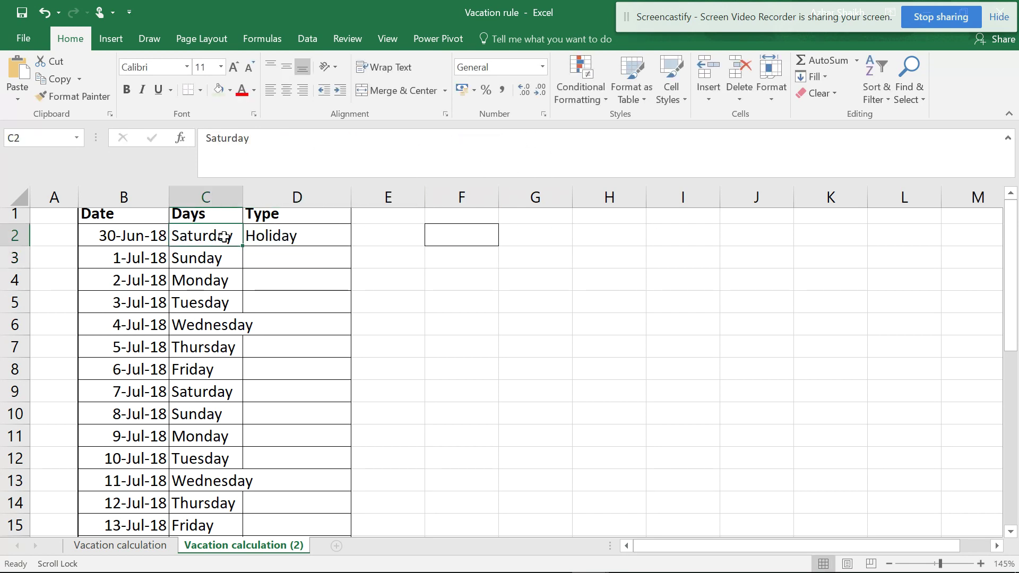
left_click(313, 237)
double_click(351, 246)
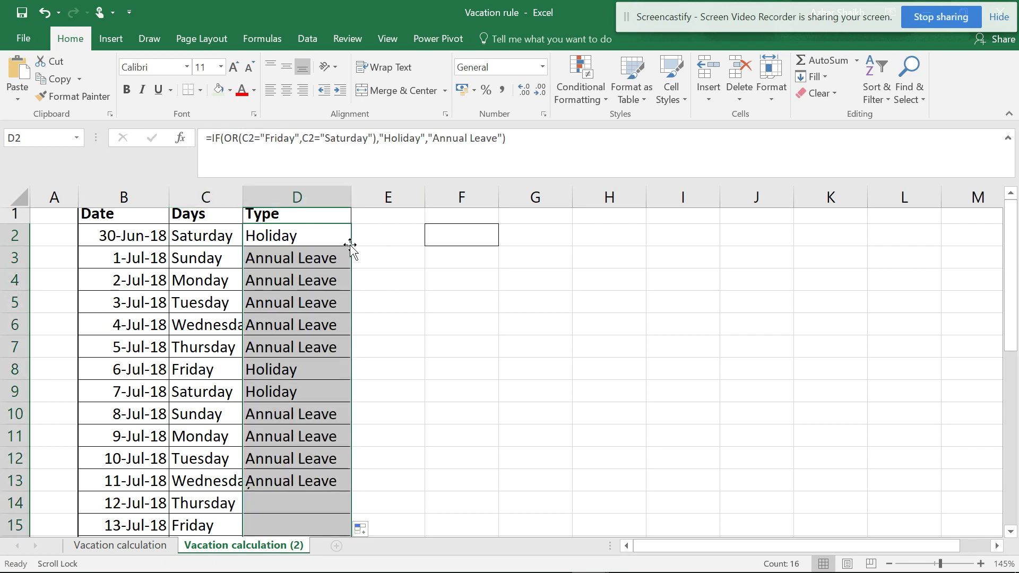
Check the filled Type formulas for 6-Jul-18 and 7-Jul-18, and collapse the formula bar to one line
left_click(269, 369)
left_click(276, 392)
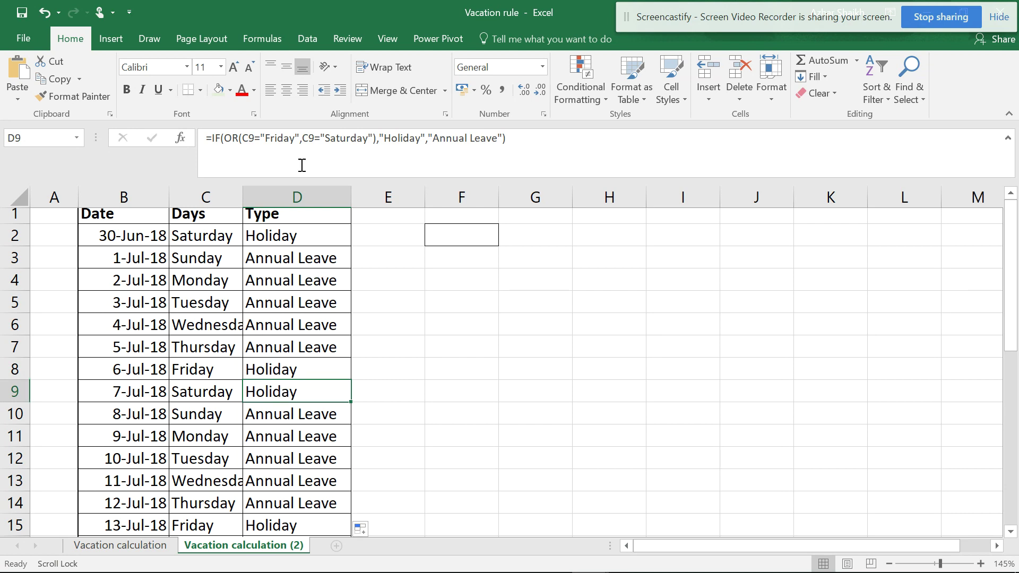
left_click(1010, 141)
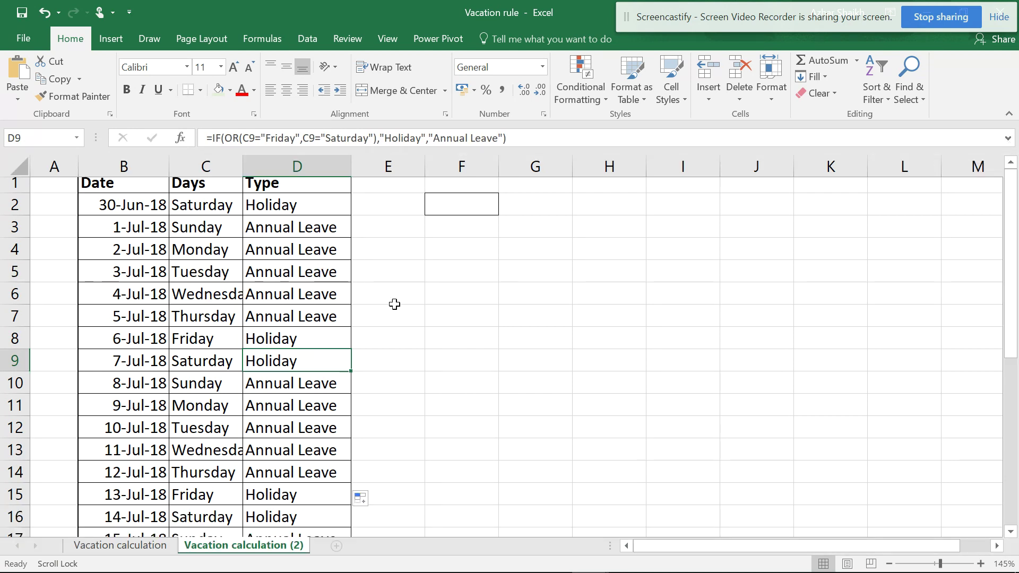
Review the Type formula on the Vacation calculation sheet, then return to the Vacation calculation (2) sheet
left_click(132, 545)
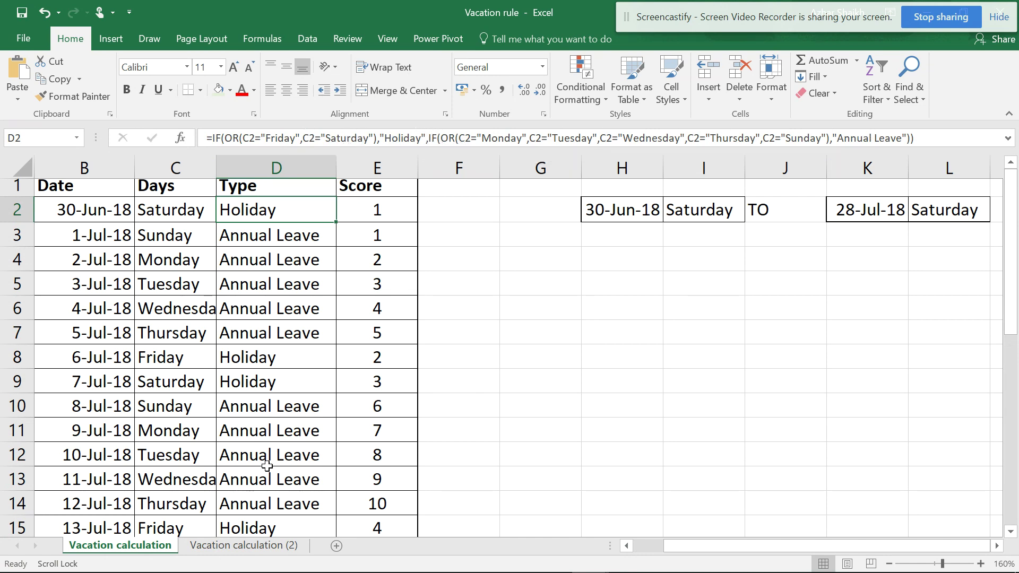
left_click(201, 546)
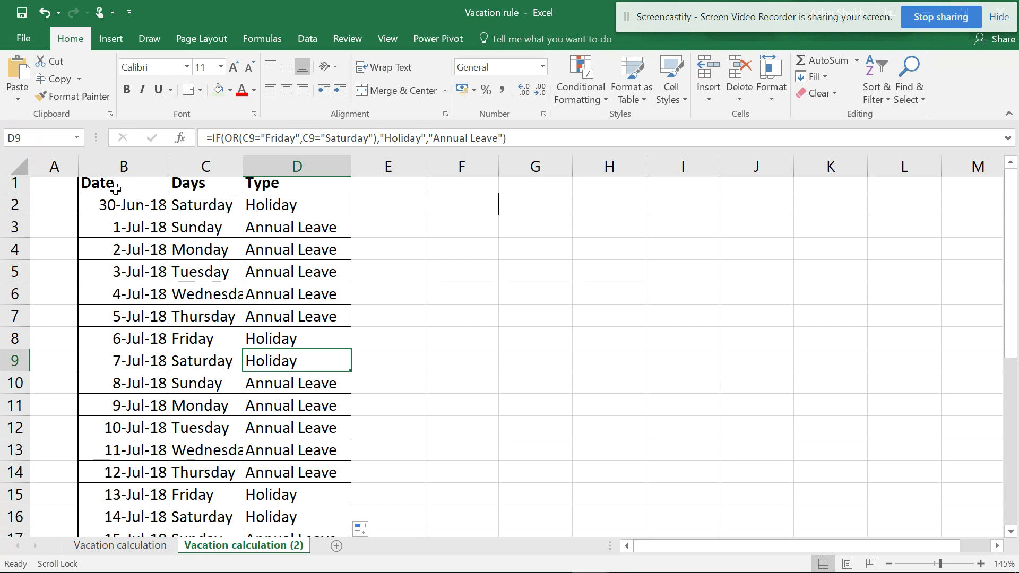
Select the Date, Days and Type table in B1:D30 and delete the workbook's defined name Database
left_click_drag(114, 185, 303, 501)
scroll(277, 289, "up", 5)
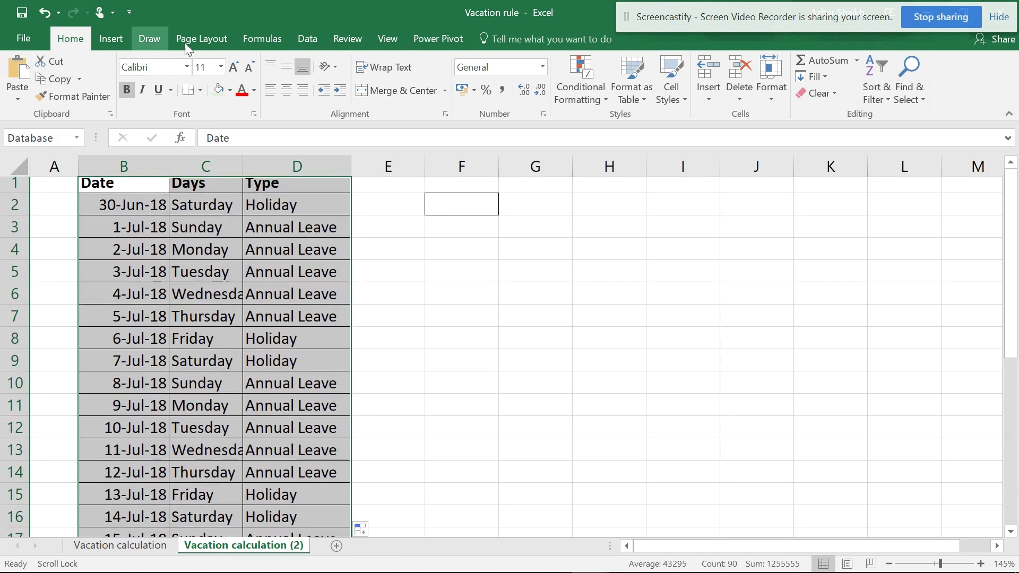
left_click(306, 39)
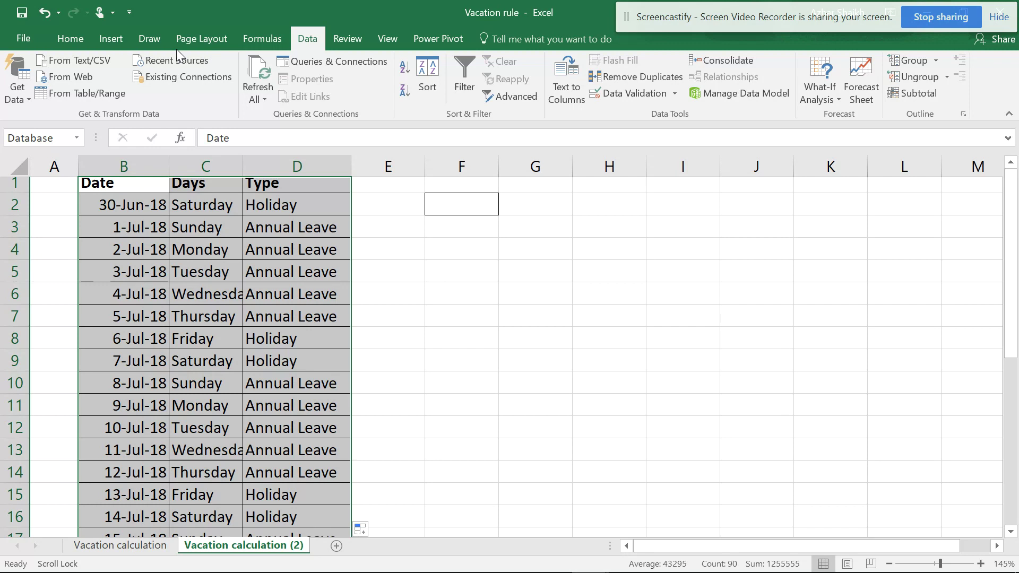
left_click(346, 40)
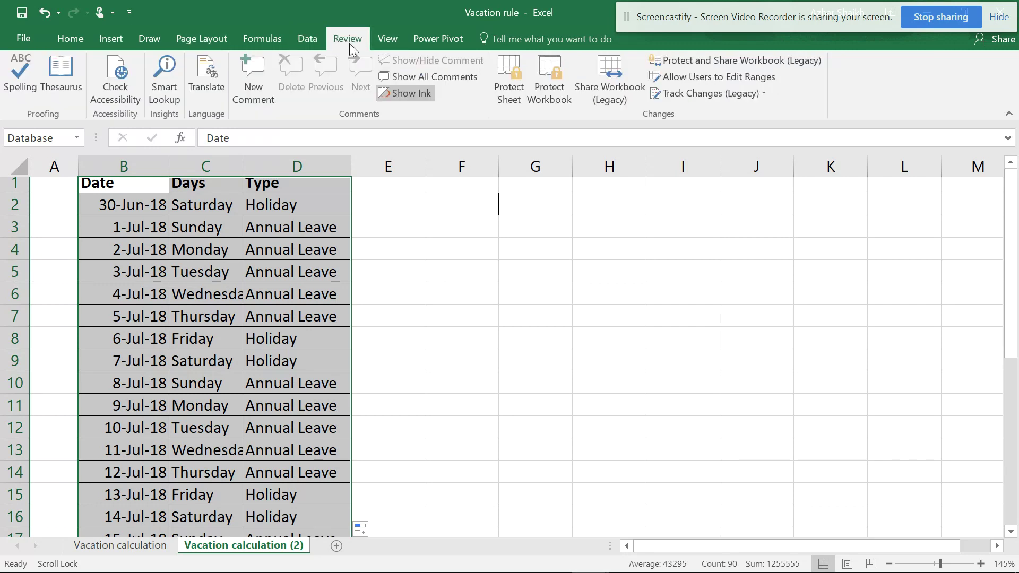
left_click(275, 40)
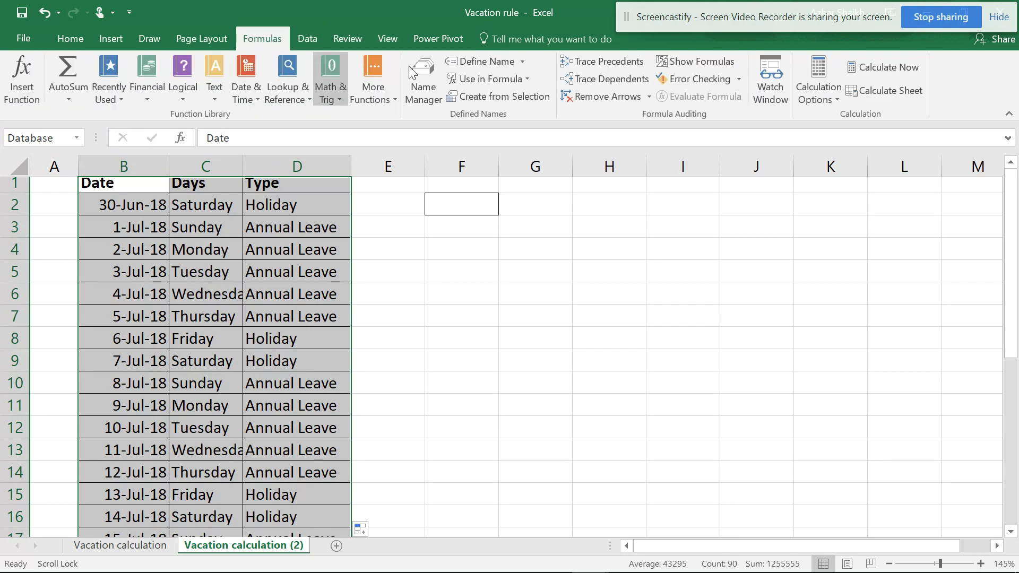
left_click(423, 79)
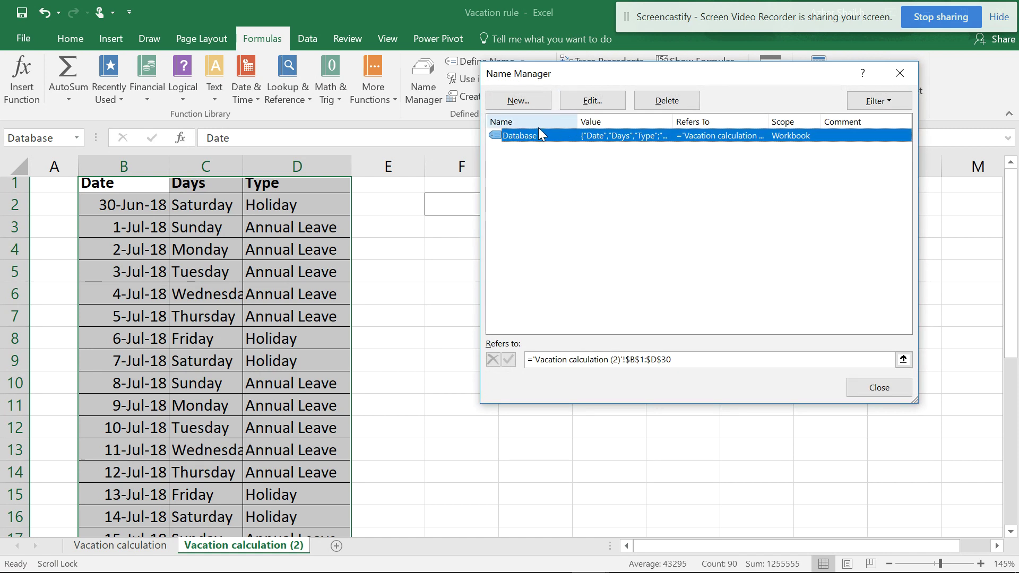
left_click(663, 101)
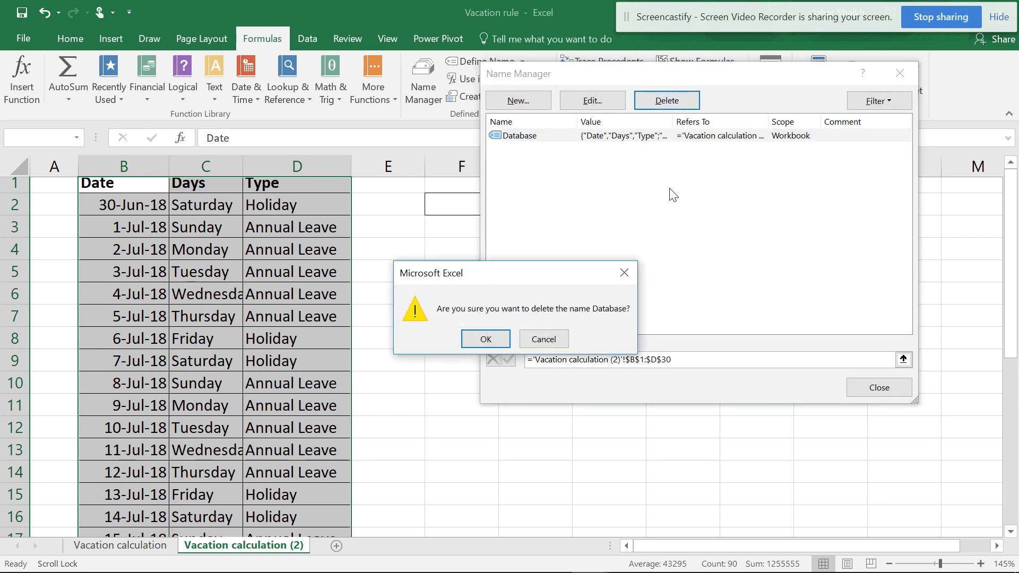
left_click(484, 338)
left_click(877, 388)
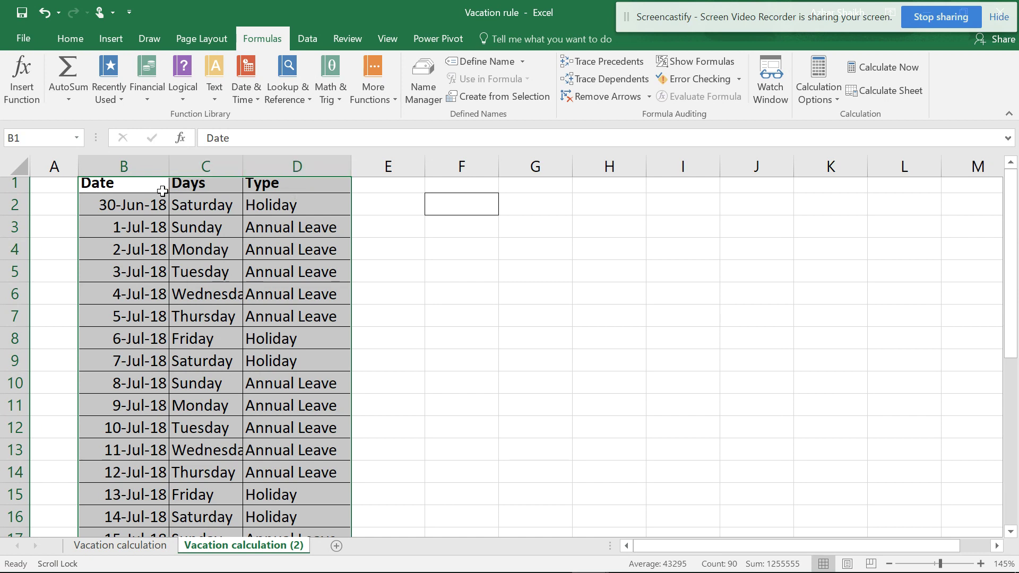
Name the selected table range Dataset and reselect the range by that name
left_click(56, 136)
type("Dataset")
key("Return")
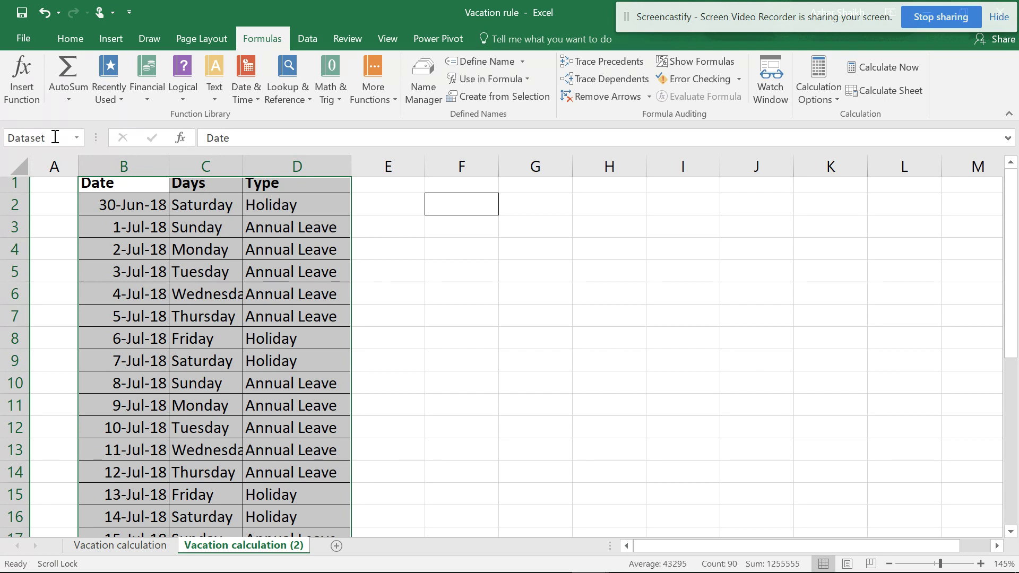
left_click(98, 211)
left_click(72, 207)
left_click(60, 139)
left_click(76, 138)
left_click(53, 156)
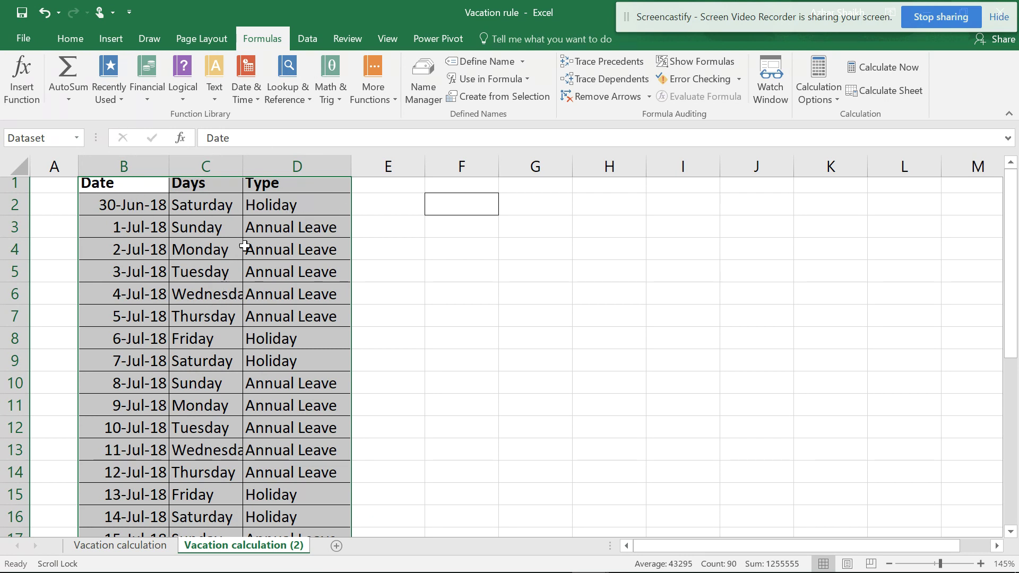
Load the Dataset range into the Query Editor and change the Date column's type to Date, replacing the current conversion
left_click(314, 38)
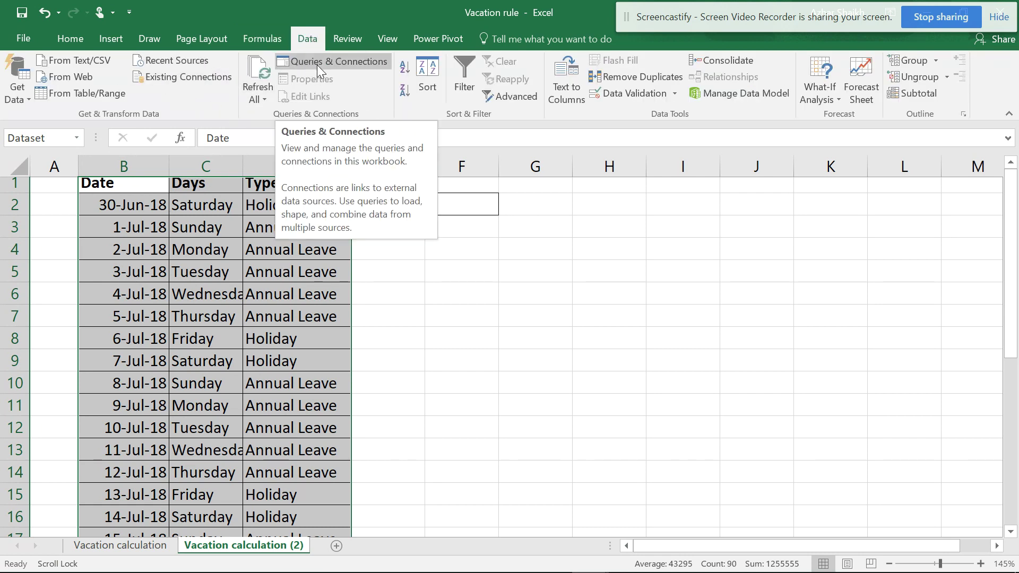
left_click(110, 94)
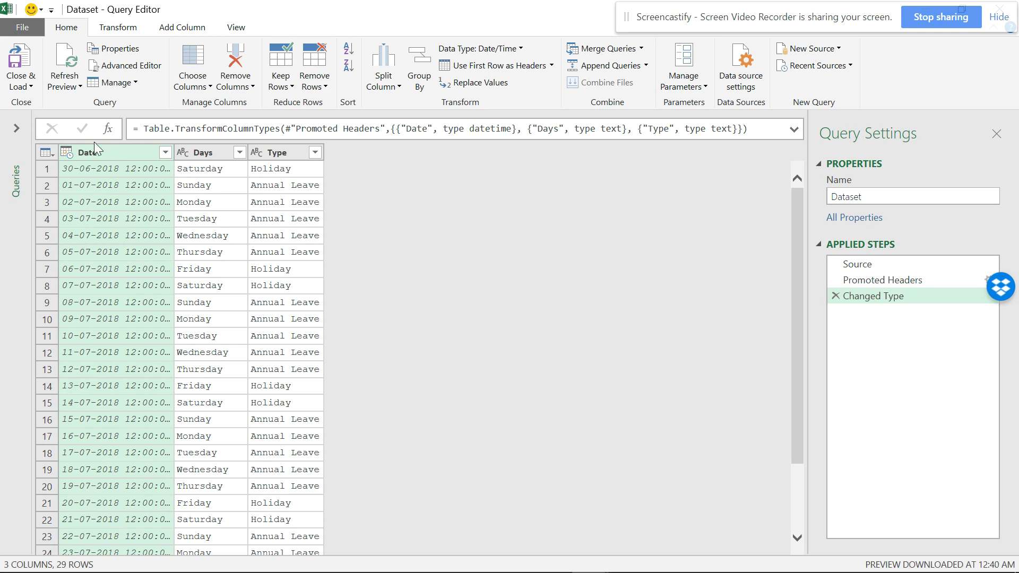
left_click(66, 152)
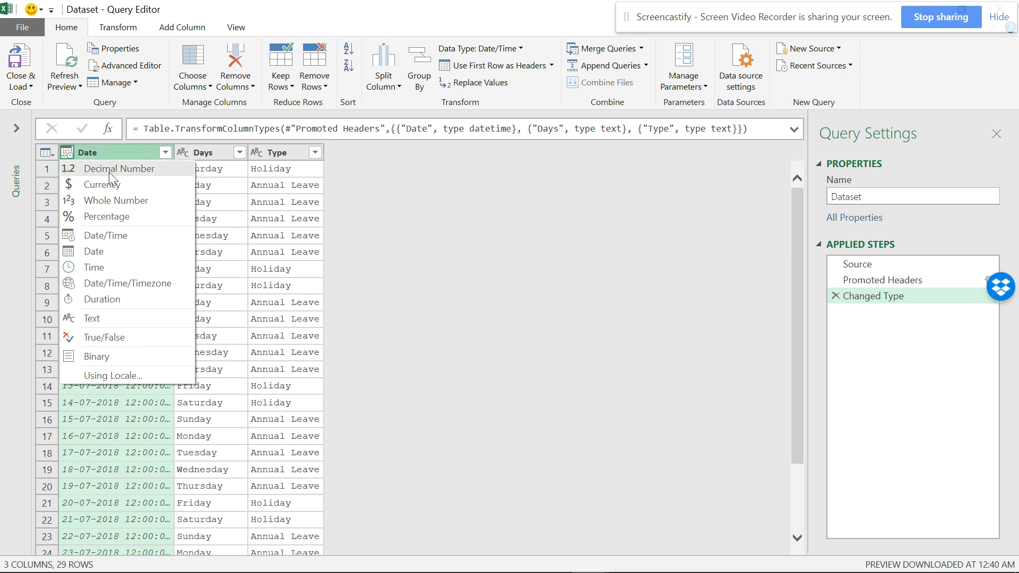
left_click(92, 252)
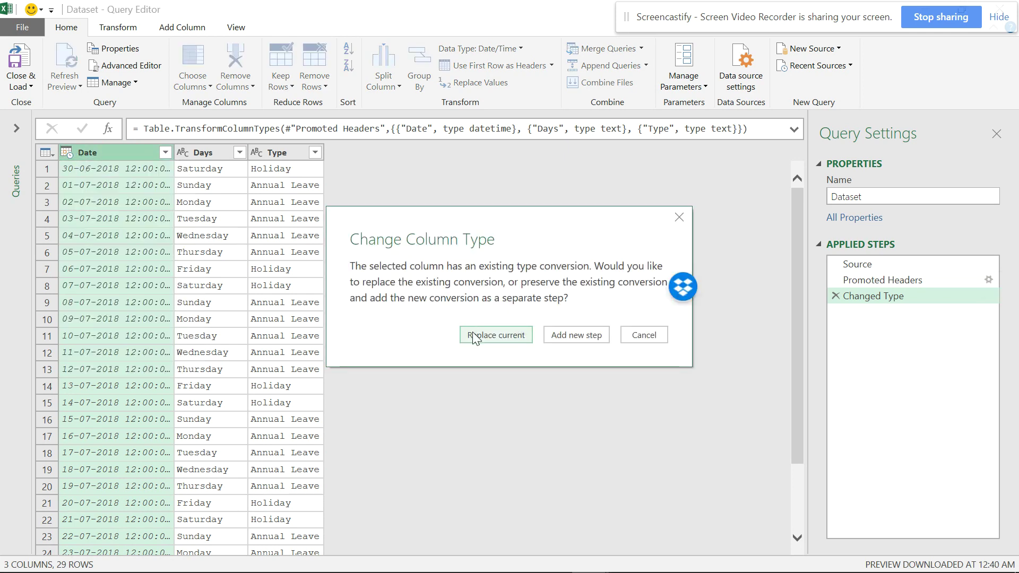
left_click(477, 336)
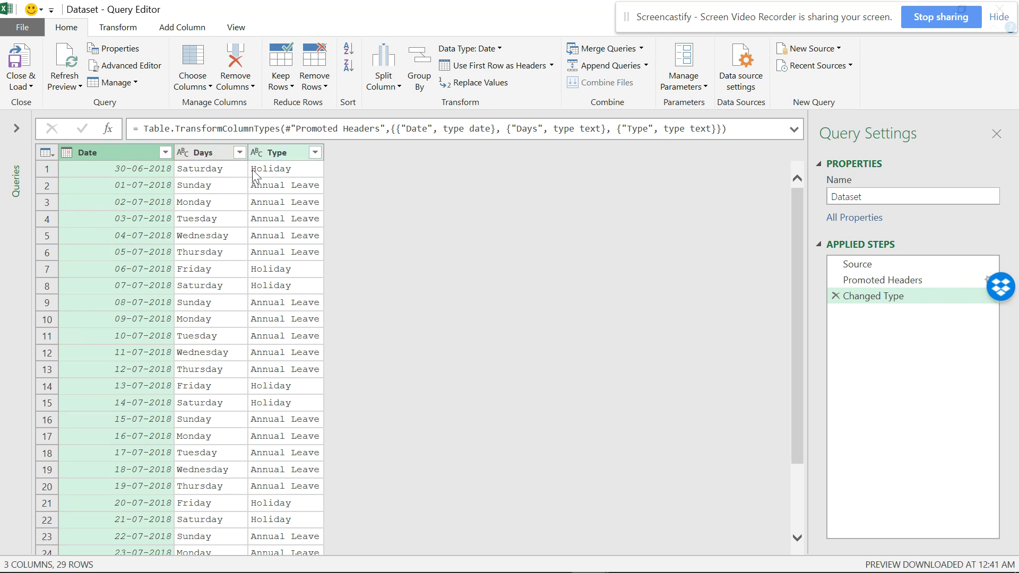
Start a conditional column in the Dataset query and name it Type2
left_click(198, 169)
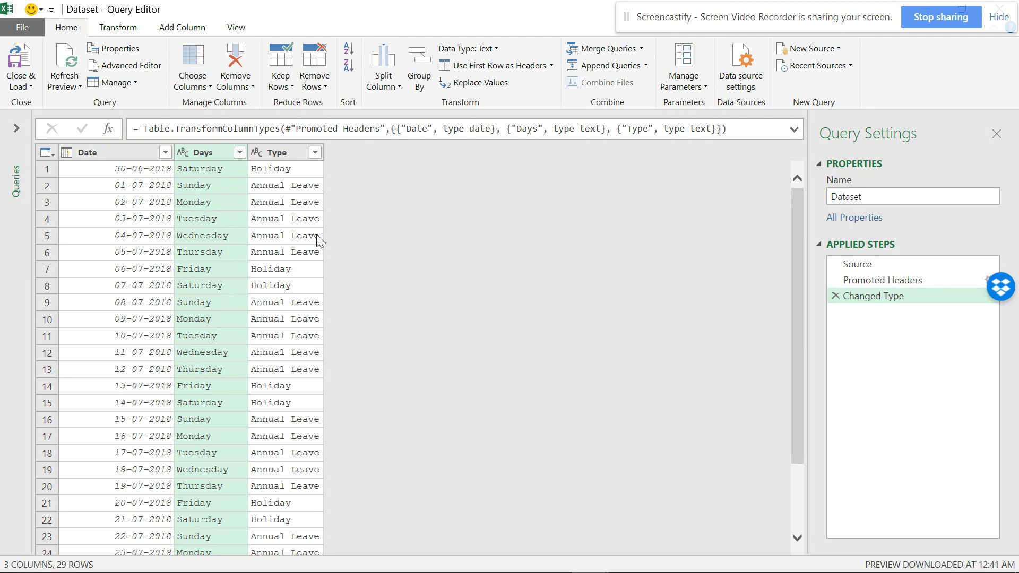
left_click(282, 154)
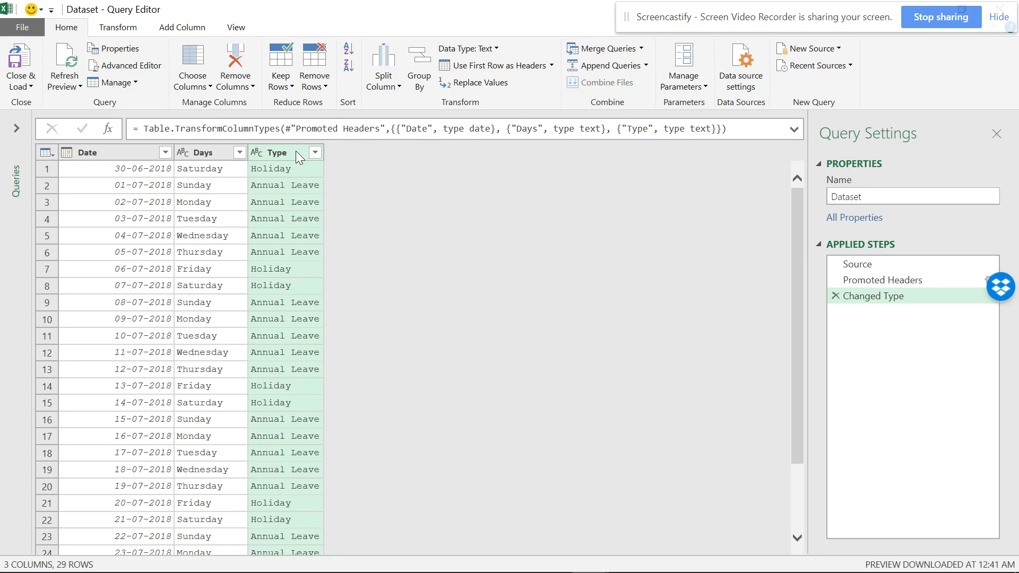
left_click(166, 29)
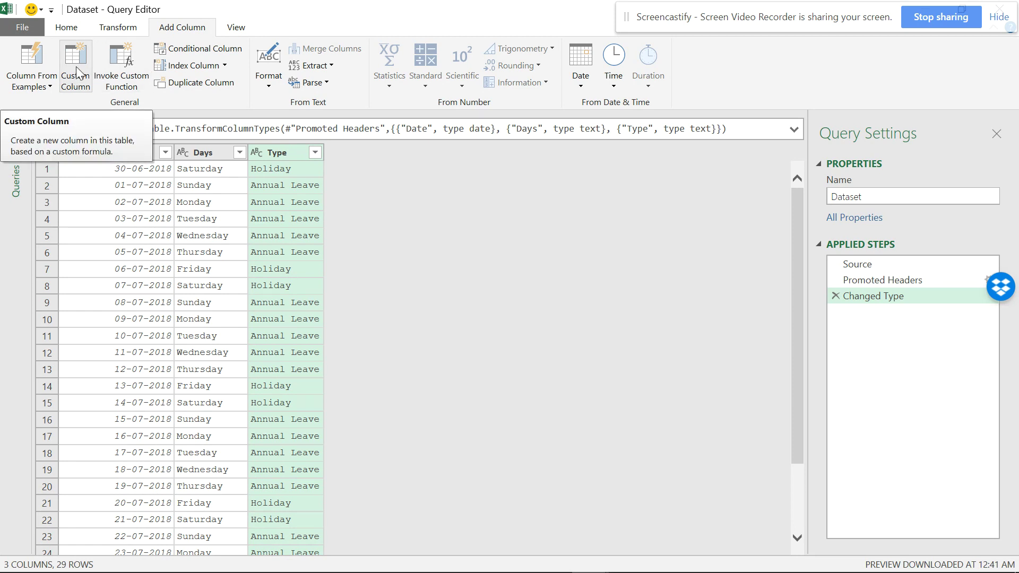
left_click(192, 49)
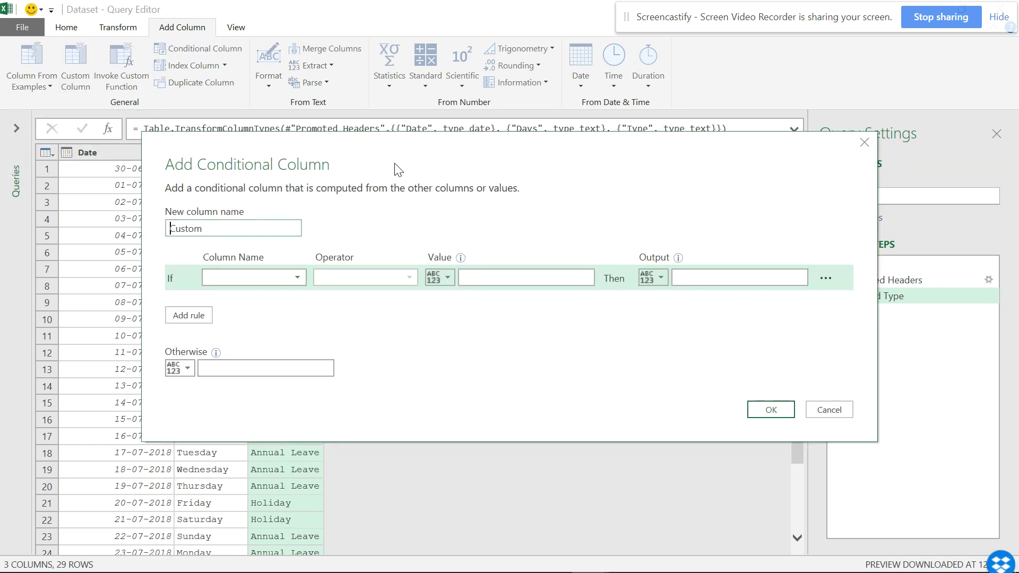
left_click_drag(318, 153, 349, 221)
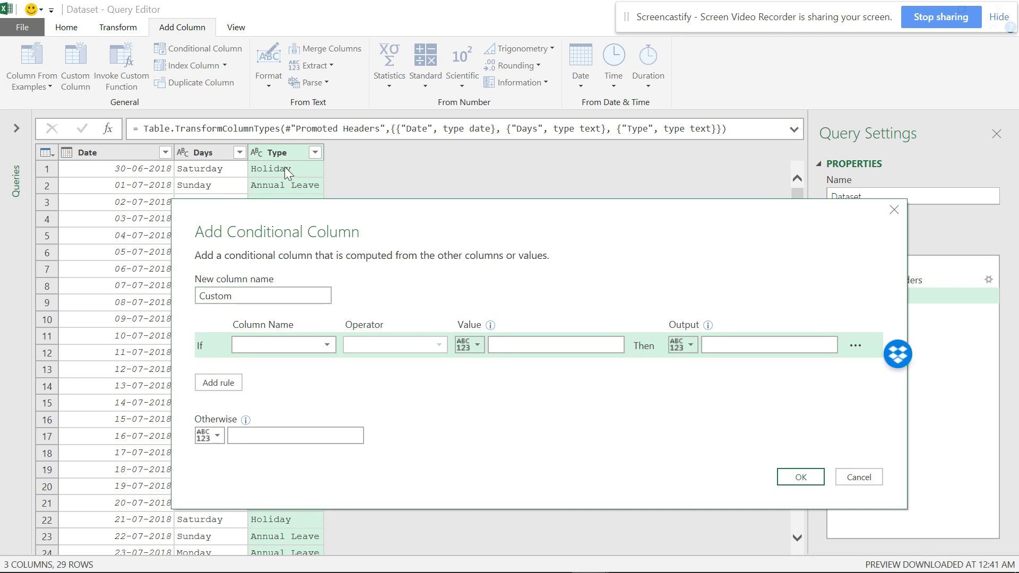
left_click_drag(236, 295, 180, 297)
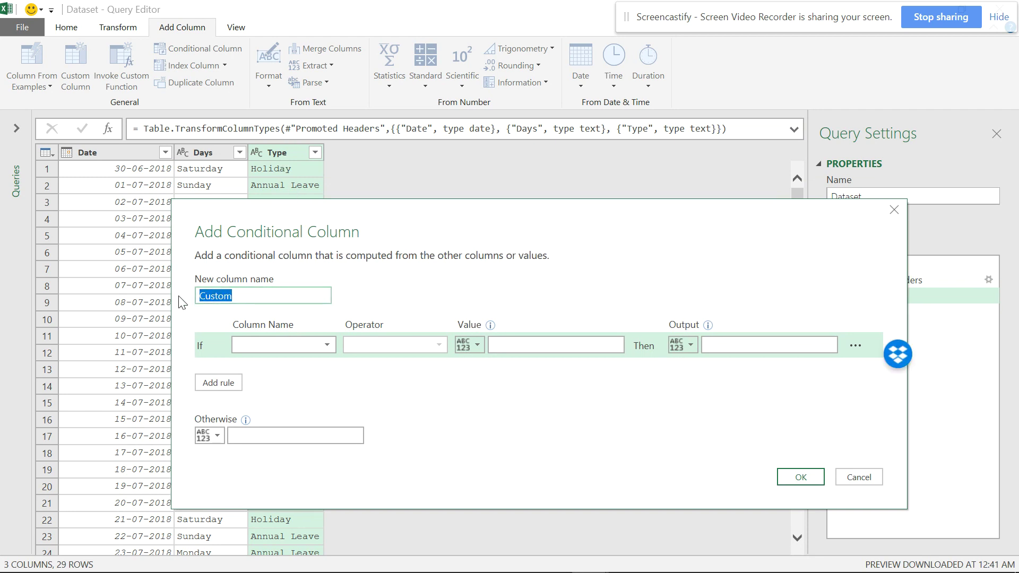
type("Type")
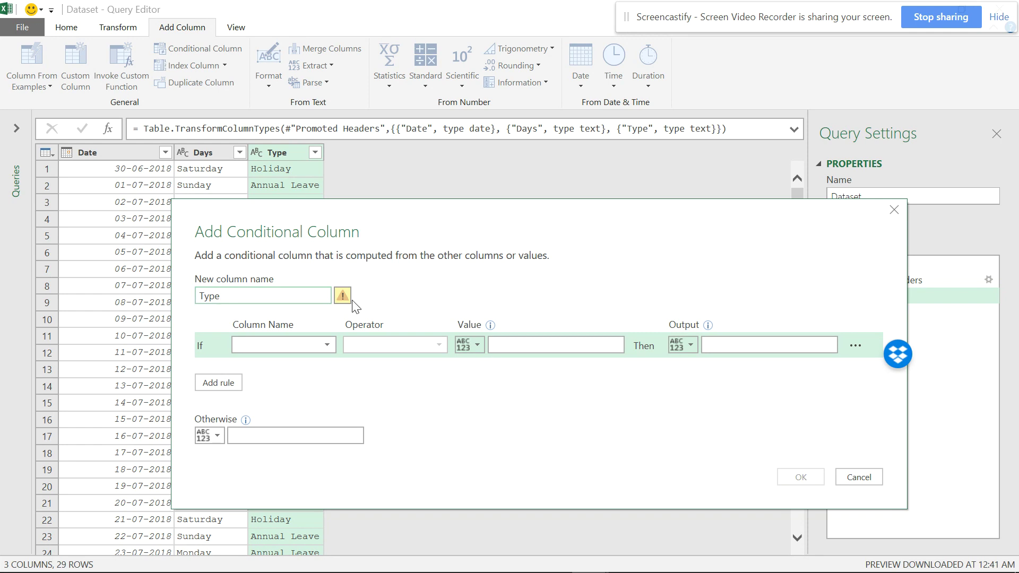
type("2")
Define the first rule of Type2: if Days contains Saturday, output Holiday
left_click(330, 342)
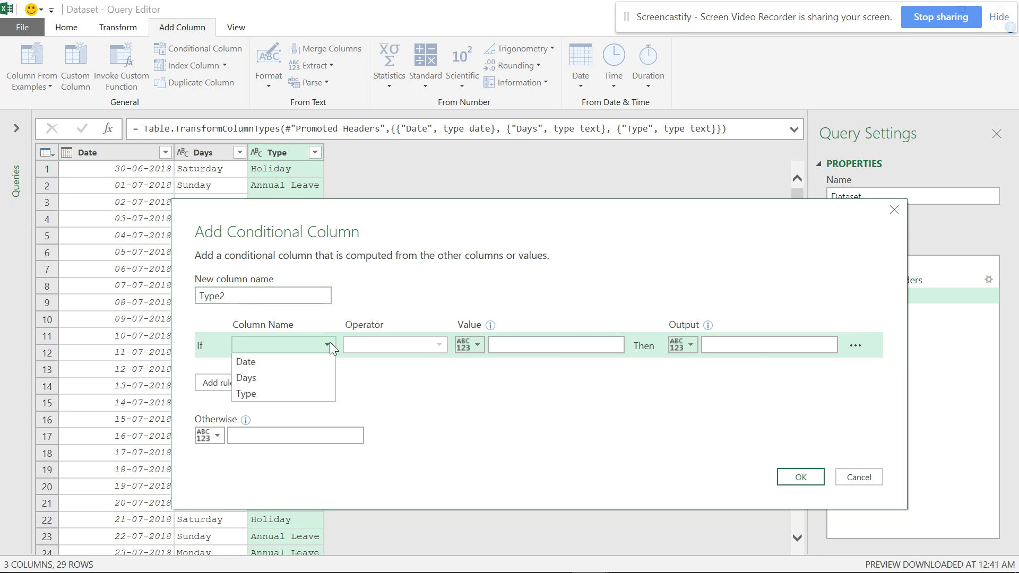
left_click(273, 381)
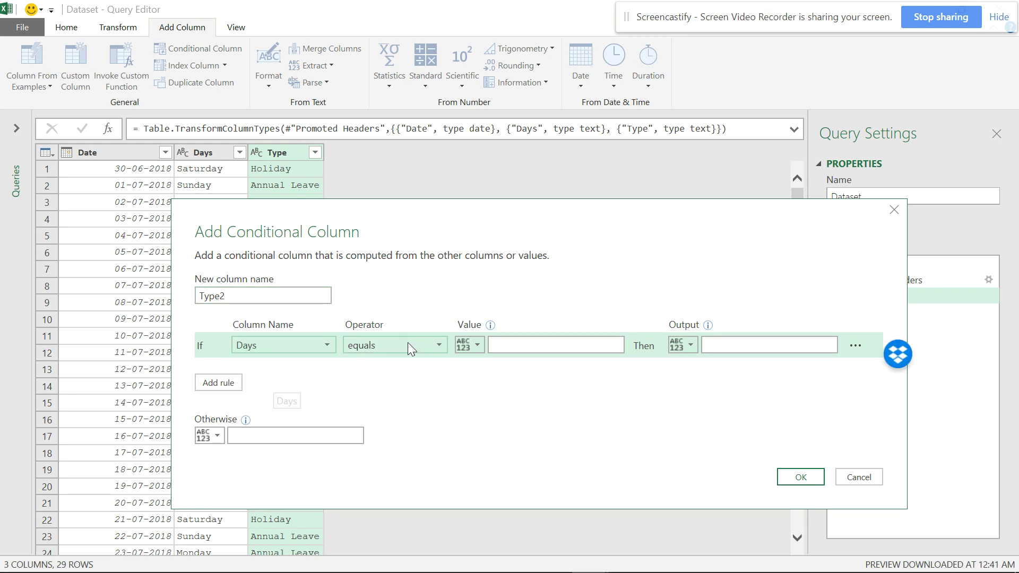
left_click(408, 343)
left_click(376, 463)
left_click(523, 346)
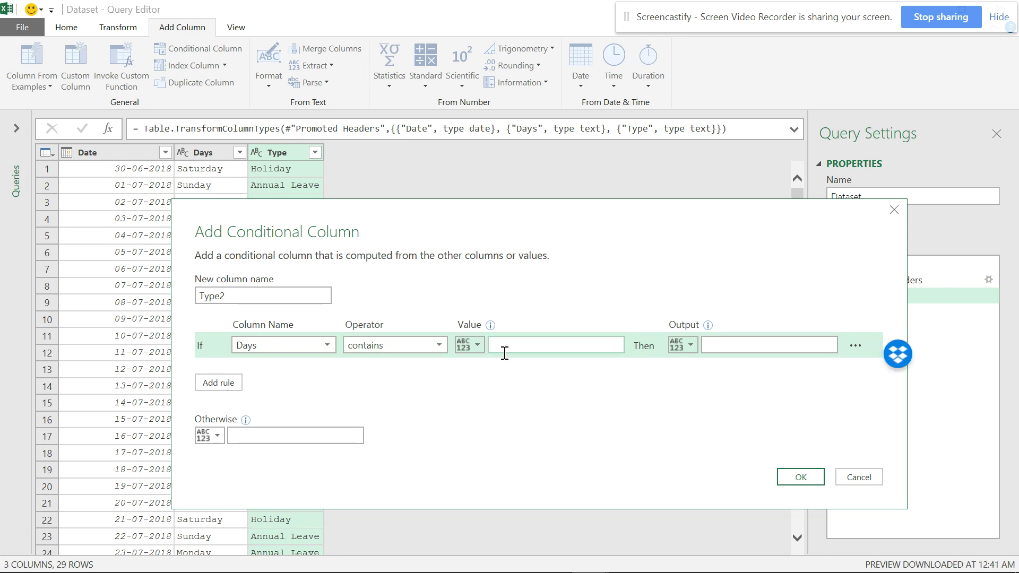
left_click(476, 349)
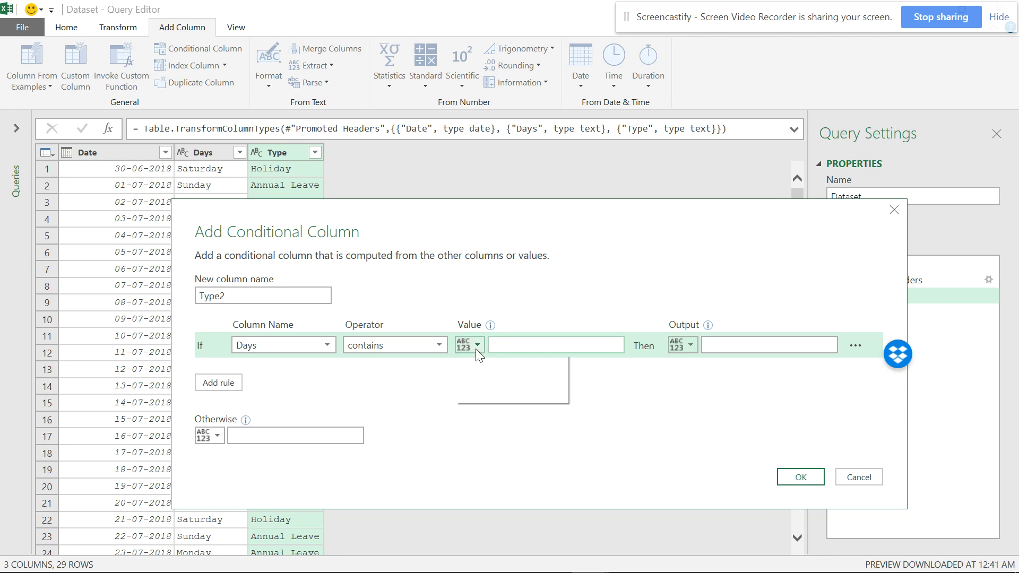
left_click(506, 348)
type("Saturday")
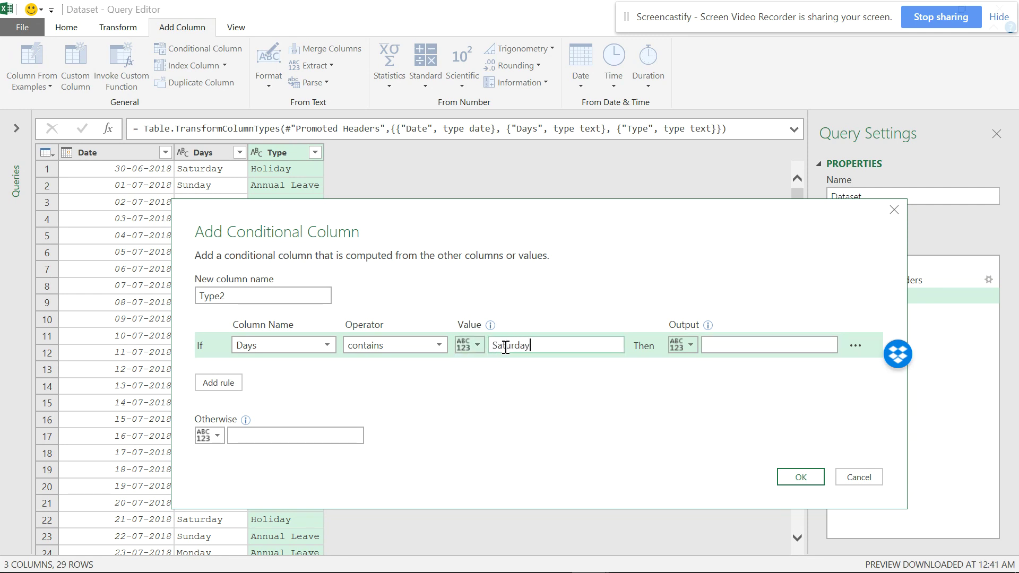
left_click(738, 349)
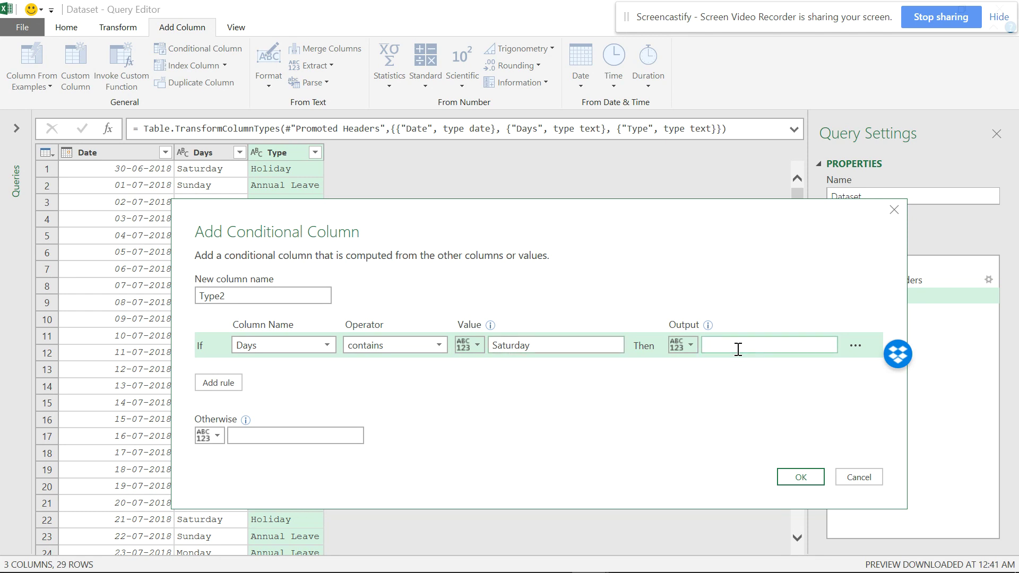
type("Holdi")
key("BackSpace")
type("i")
Add a second rule to Type2: else if Days contains Sunday, output Holiday
left_click(225, 385)
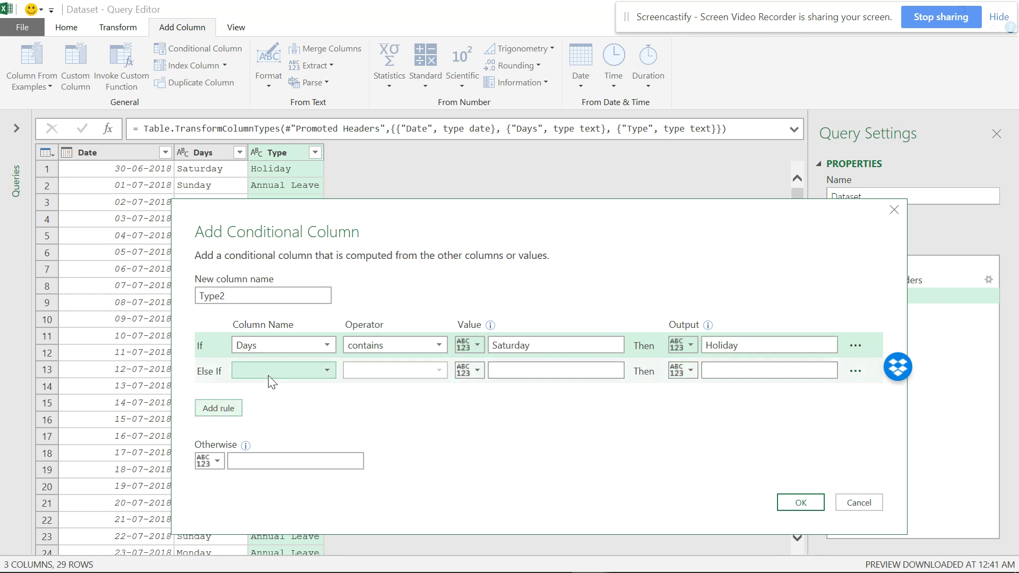
left_click(281, 371)
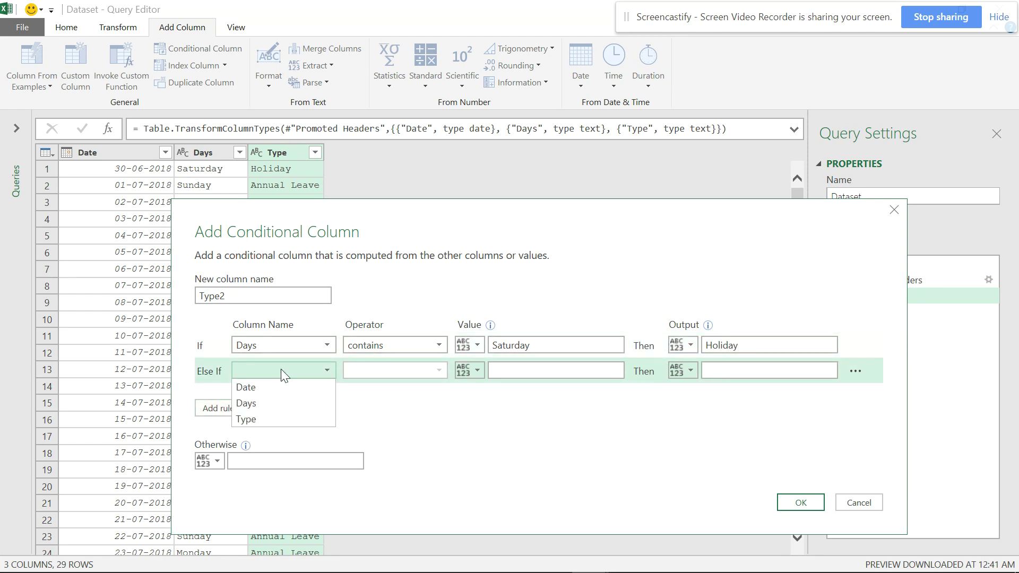
left_click(270, 403)
left_click(374, 371)
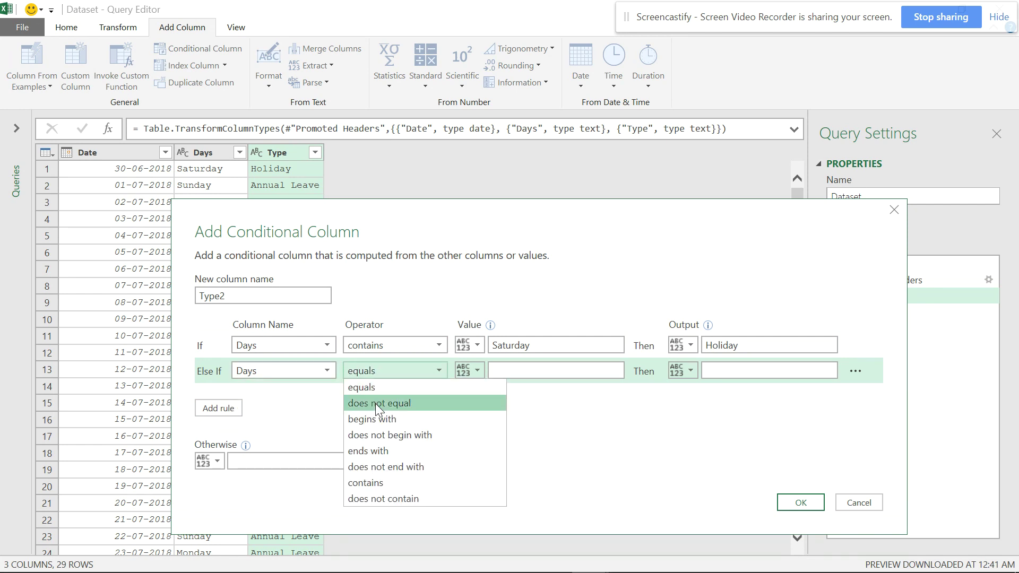
left_click(361, 483)
left_click(507, 371)
type("Sunday")
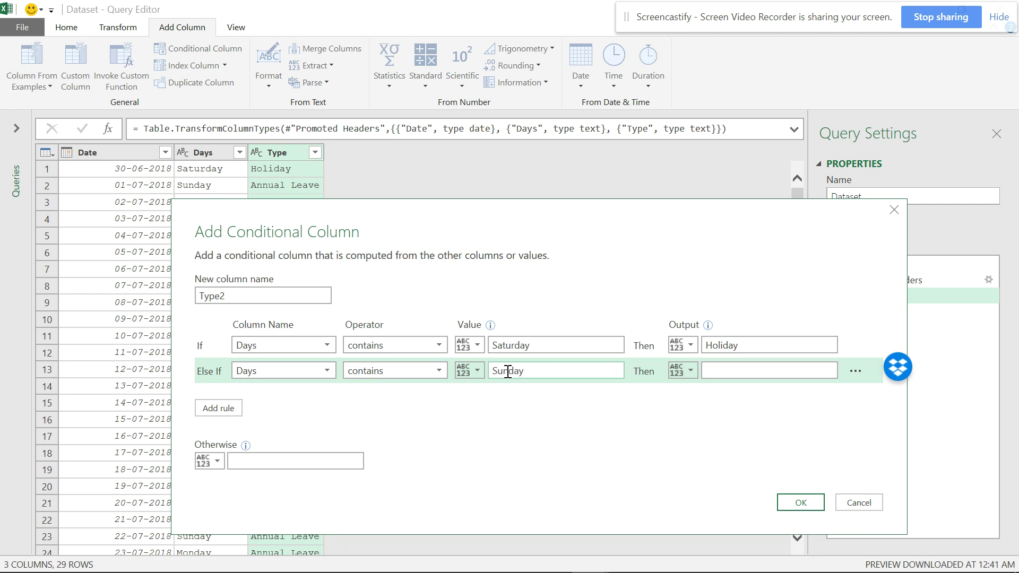
left_click_drag(739, 346, 721, 347)
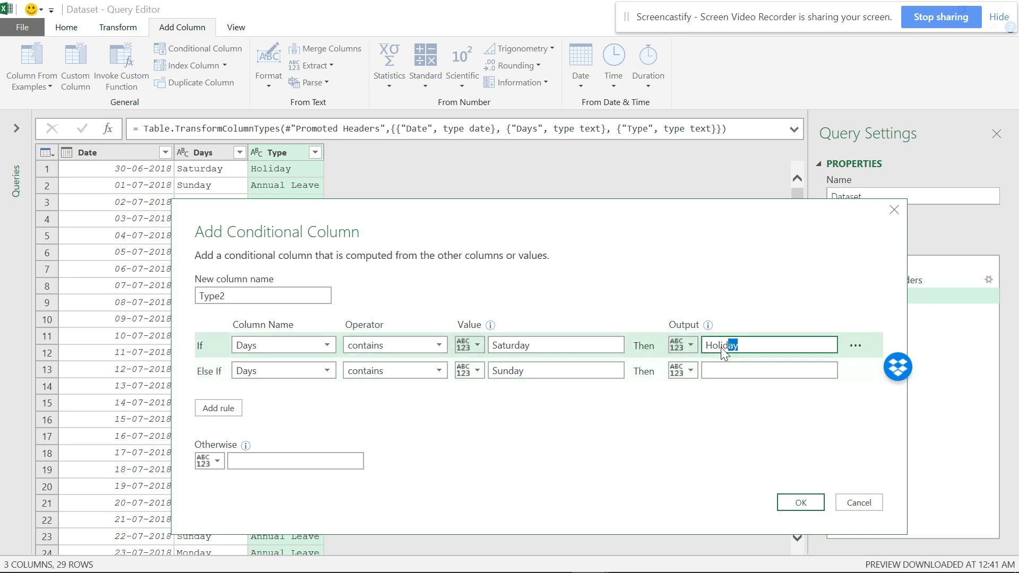
left_click(748, 371)
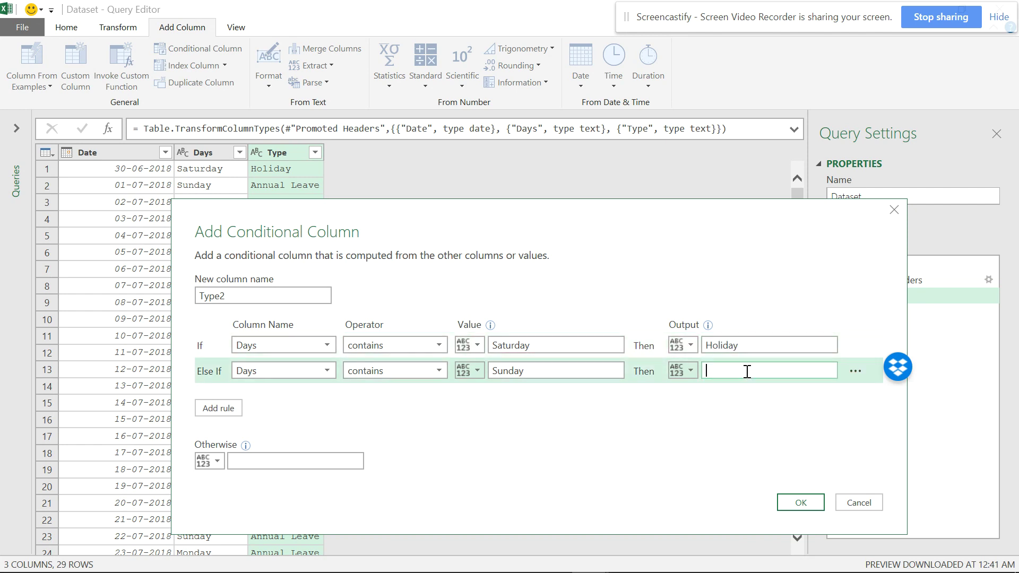
right_click(747, 371)
left_click(682, 431)
Set the Otherwise output of Type2 to Annual Leave and create the conditional column
left_click_drag(240, 212, 298, 246)
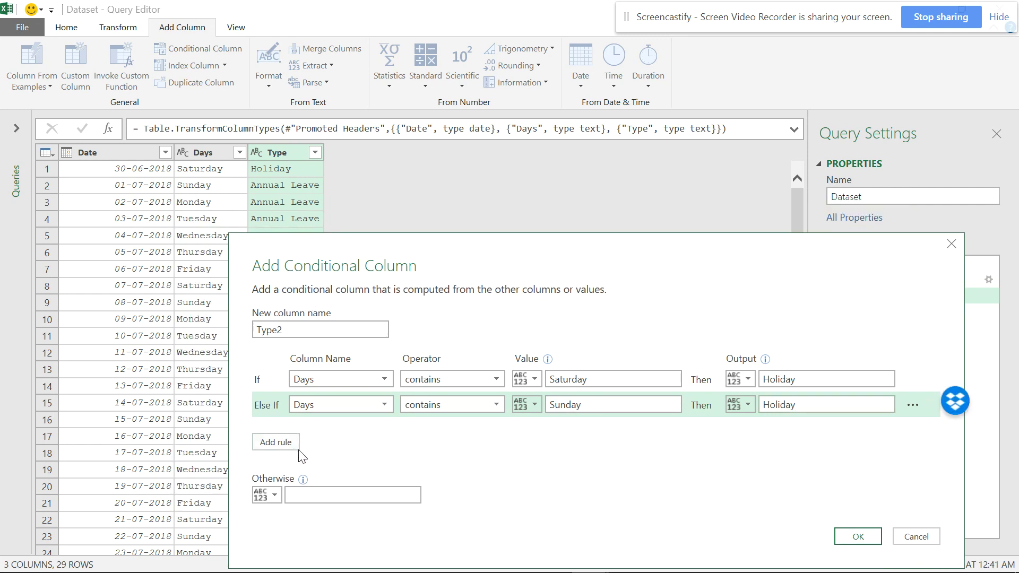
left_click(298, 495)
type("Annual Leave")
left_click_drag(495, 273, 509, 161)
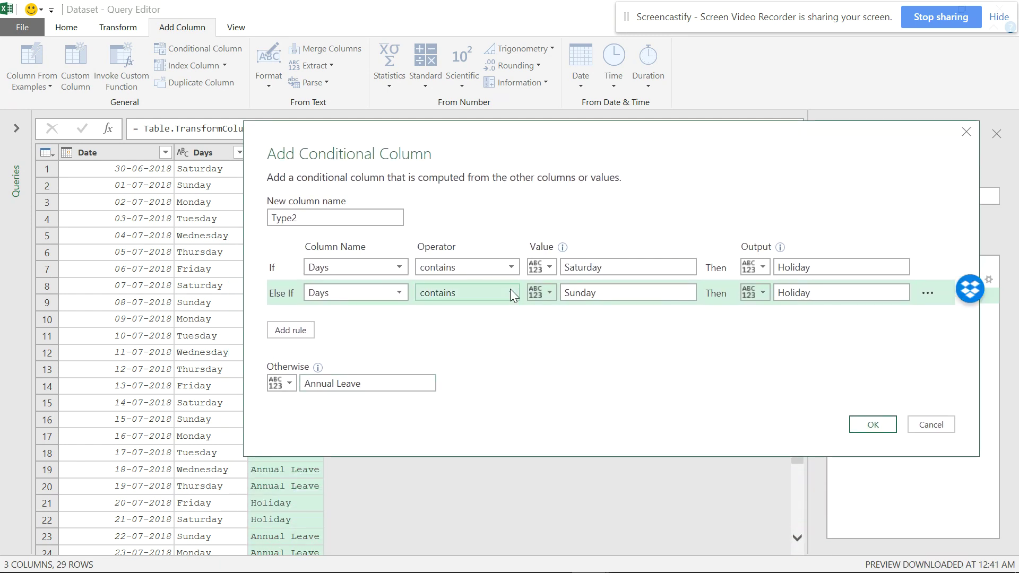
left_click(866, 425)
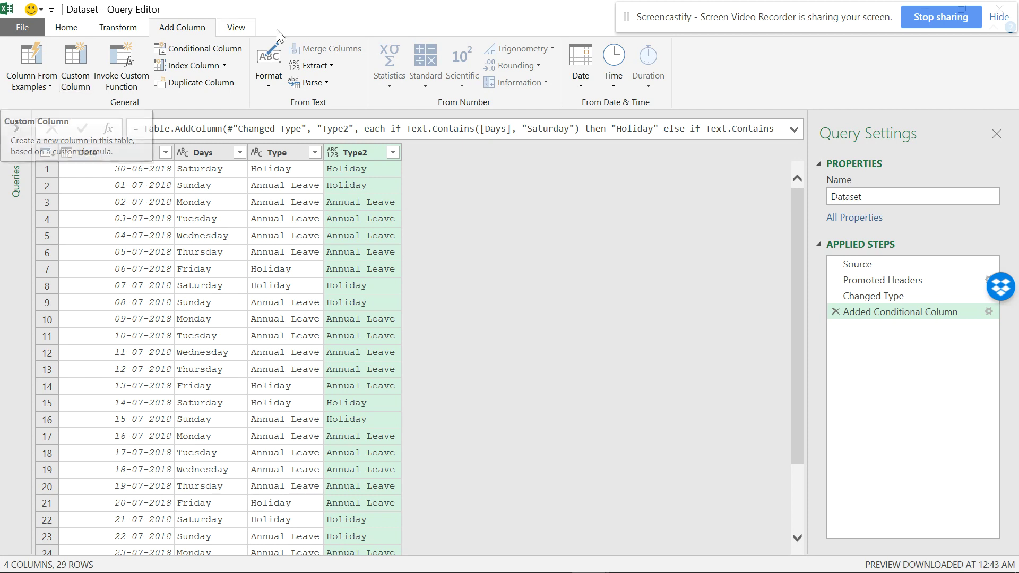
Examine the Dataset query's M code in the Advanced Editor, then leave it without changes
left_click(236, 30)
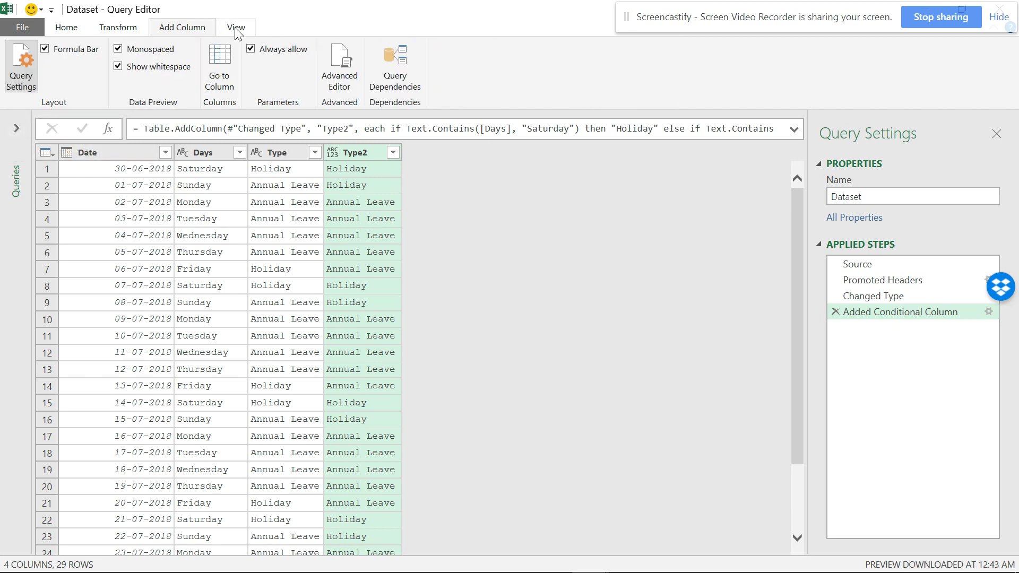
left_click(340, 72)
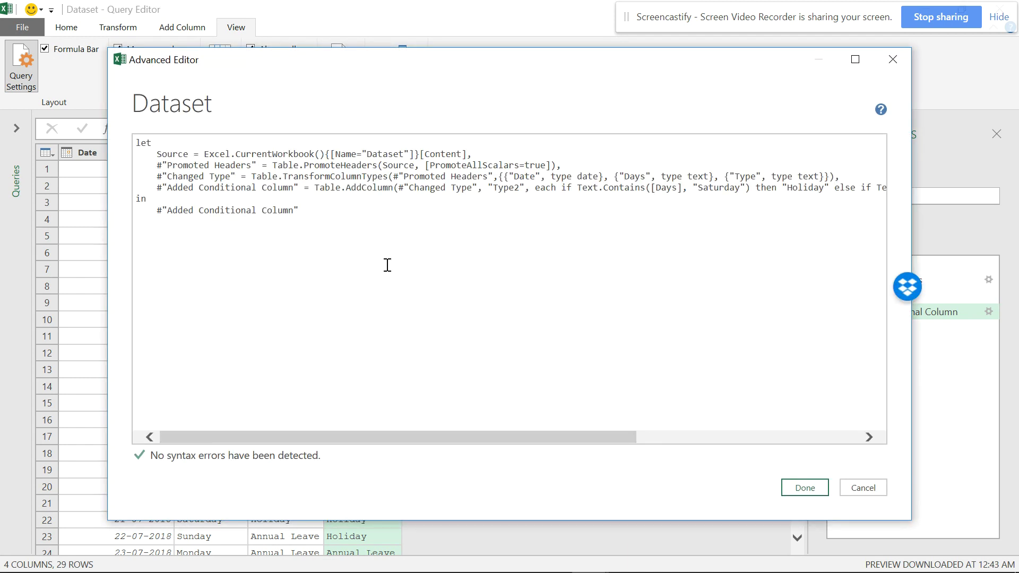
left_click(871, 489)
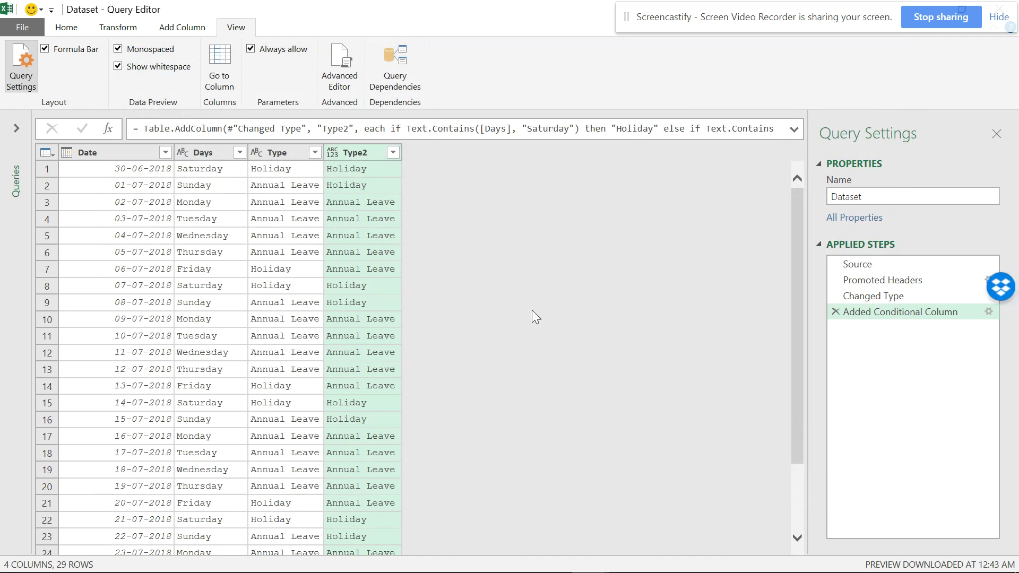
Start a custom column named Type 3 and move its dialog aside so the table columns are uncovered
left_click(182, 27)
left_click(78, 73)
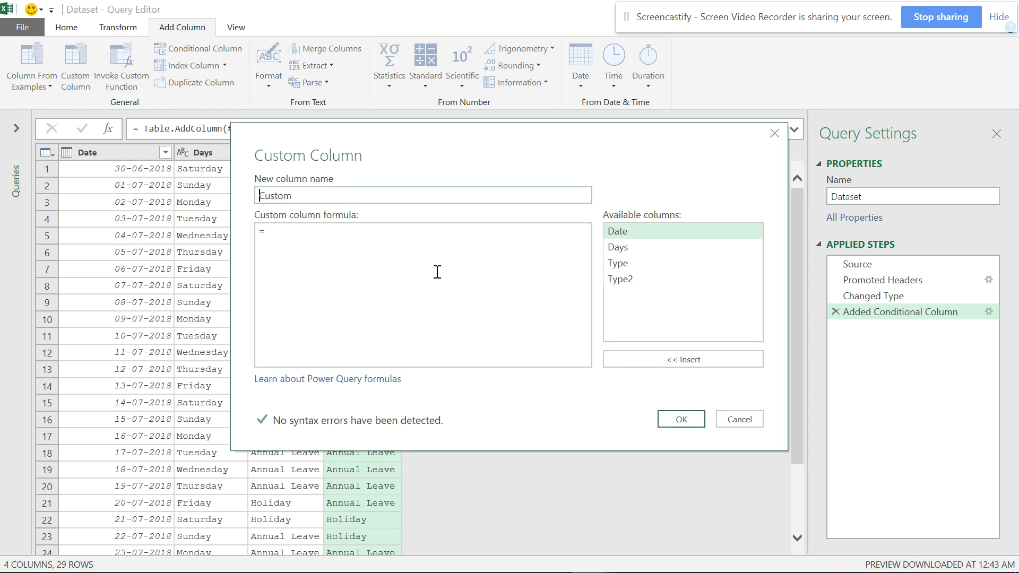
left_click_drag(314, 198, 223, 195)
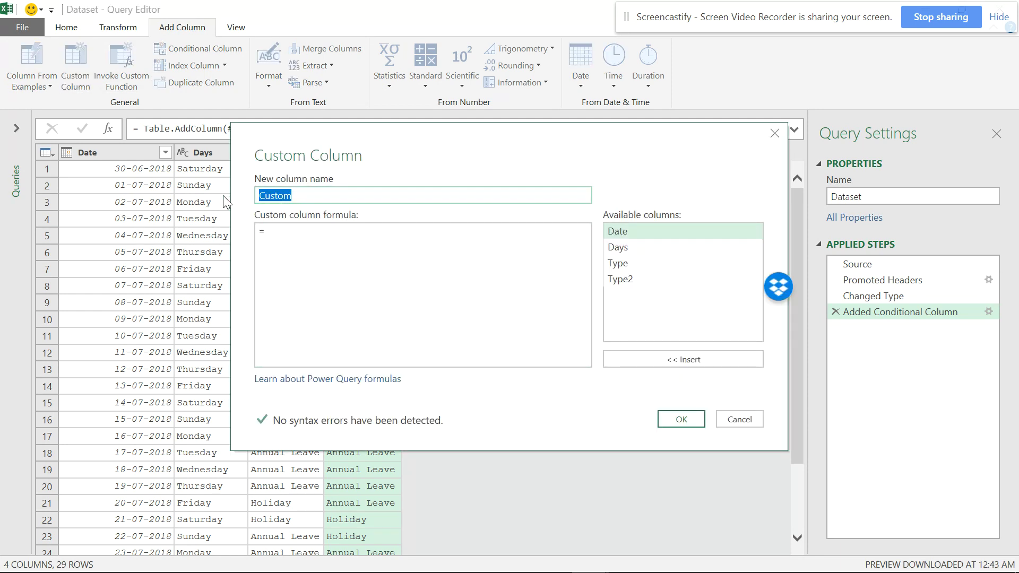
type("Type 3")
left_click(307, 236)
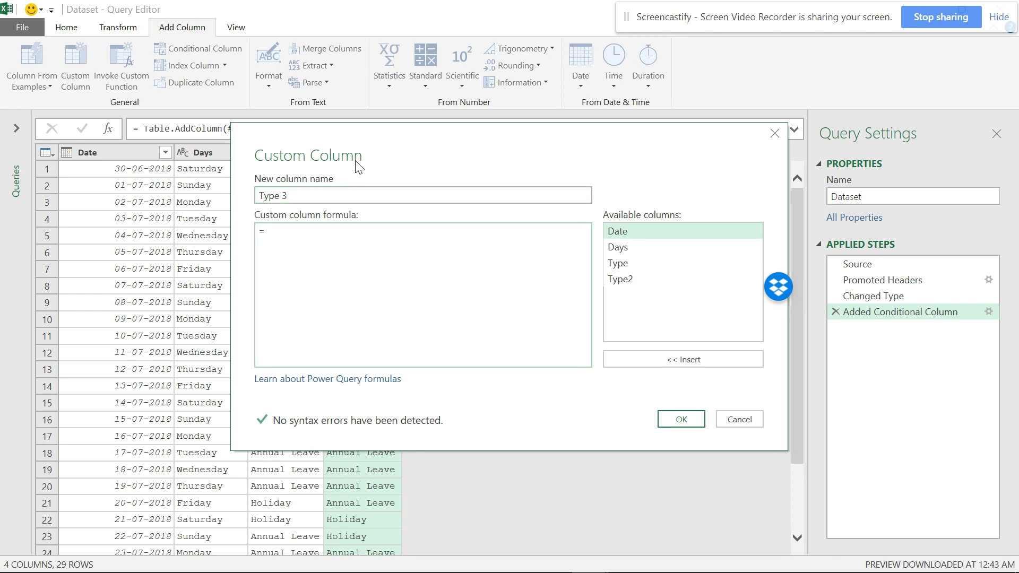
left_click_drag(421, 151, 631, 148)
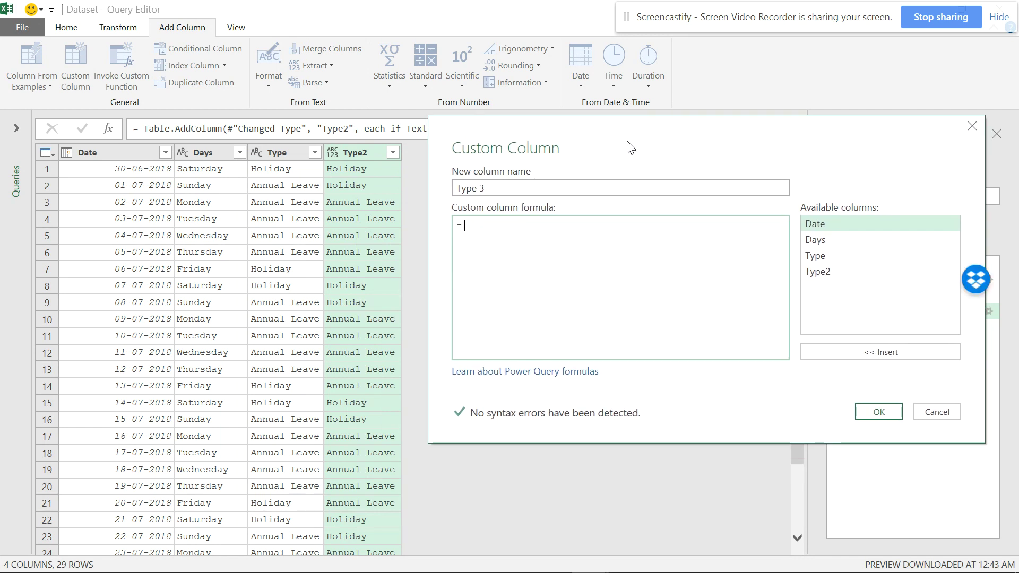
Begin the Type 3 formula with If Text.Contains, correcting the capitalisation of Text
type("If TExt")
key("BackSpace")
key("BackSpace")
key("BackSpace")
key("Caps_Lock")
type("E")
key("BackSpace")
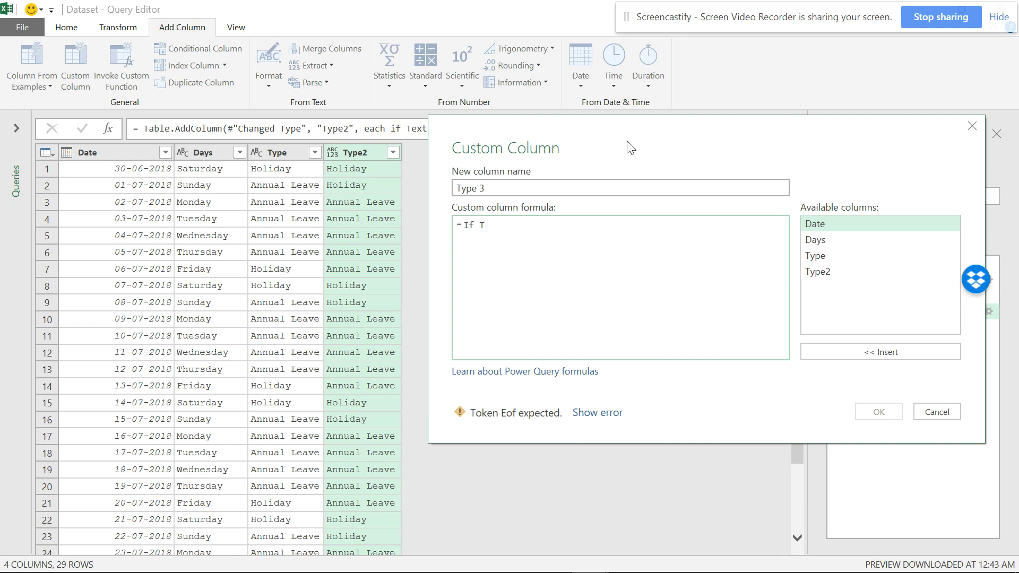
type("EX")
type("T")
key("BackSpace")
key("BackSpace")
key("BackSpace")
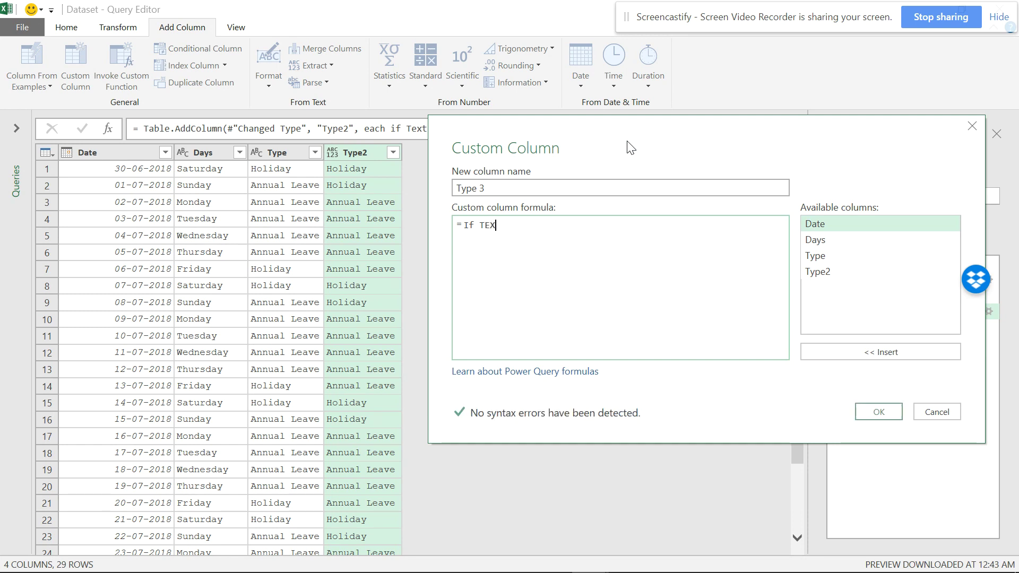
key("Caps_Lock")
type("r")
key("BackSpace")
type("ext.Contains")
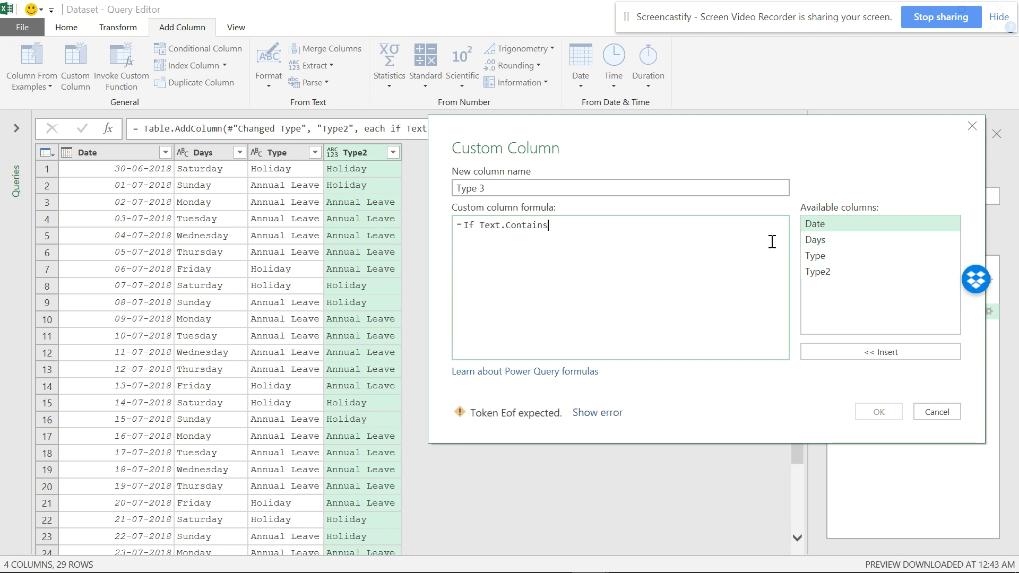
Complete the first condition of the Type 3 formula with ([Days],"Saturday")then "Holiday"
left_click(828, 246)
double_click(827, 243)
left_click(549, 226)
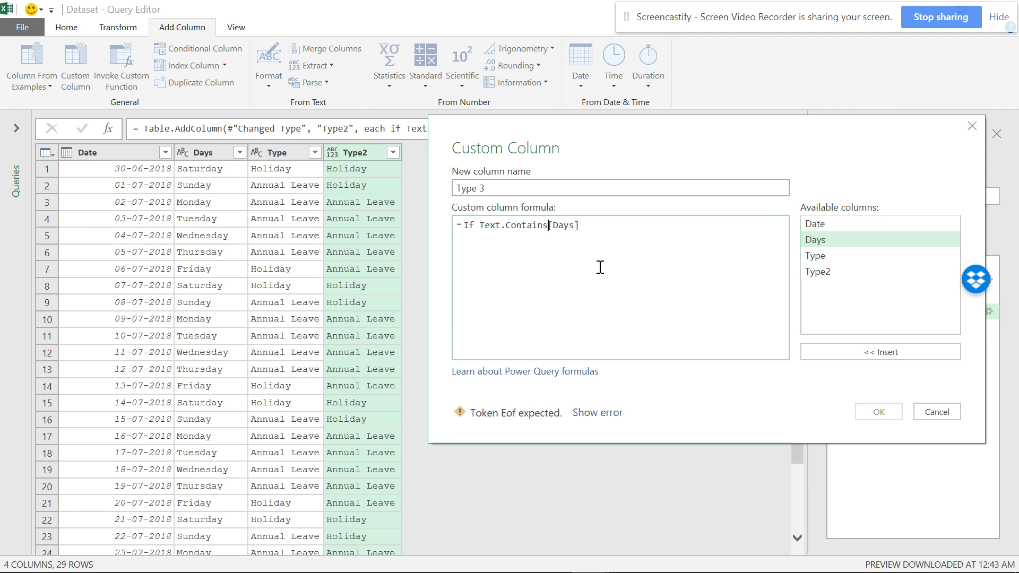
type("(")
left_click(605, 224)
type(",\"Sa")
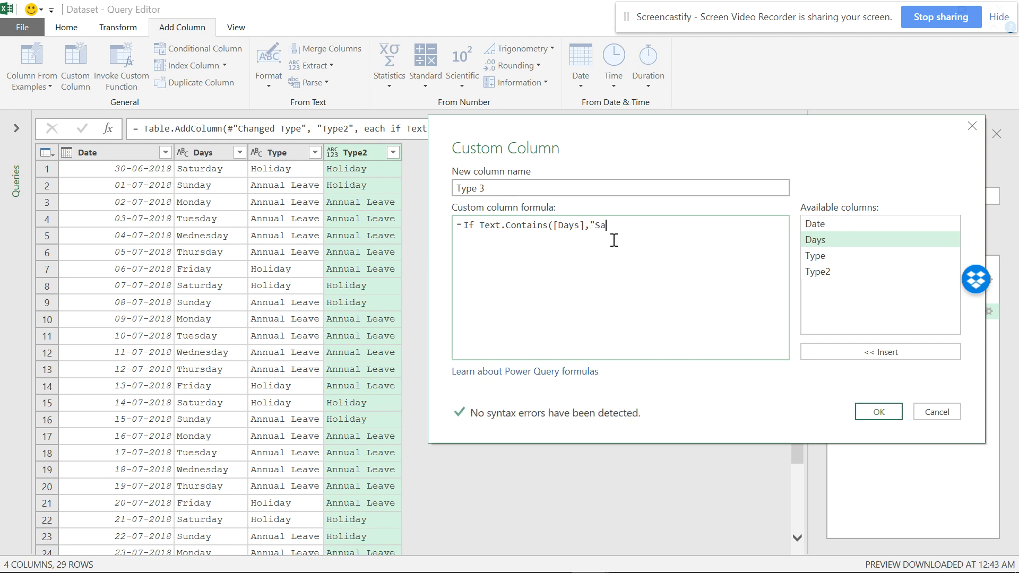
type("turday\")then")
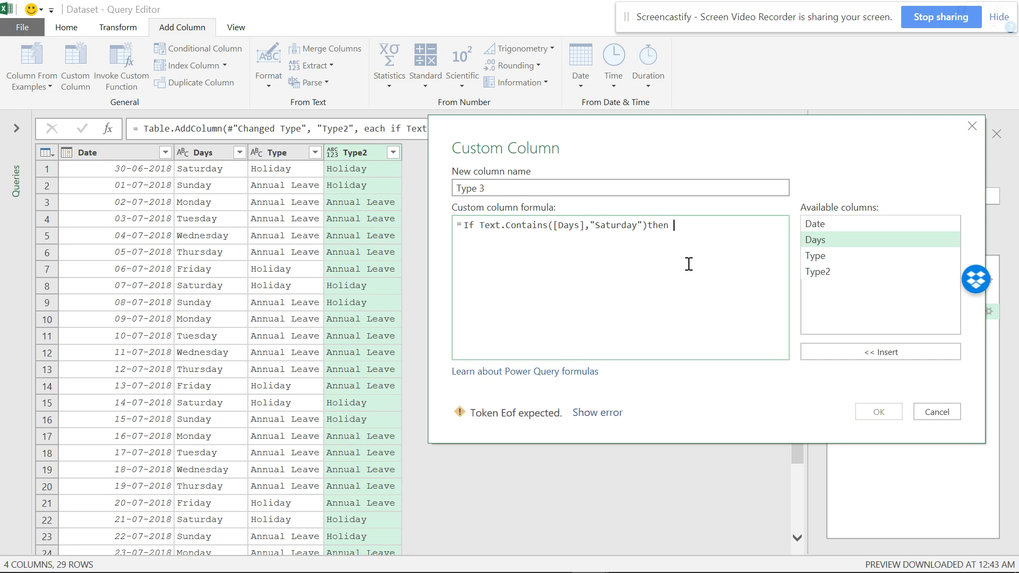
type(" \"Hol")
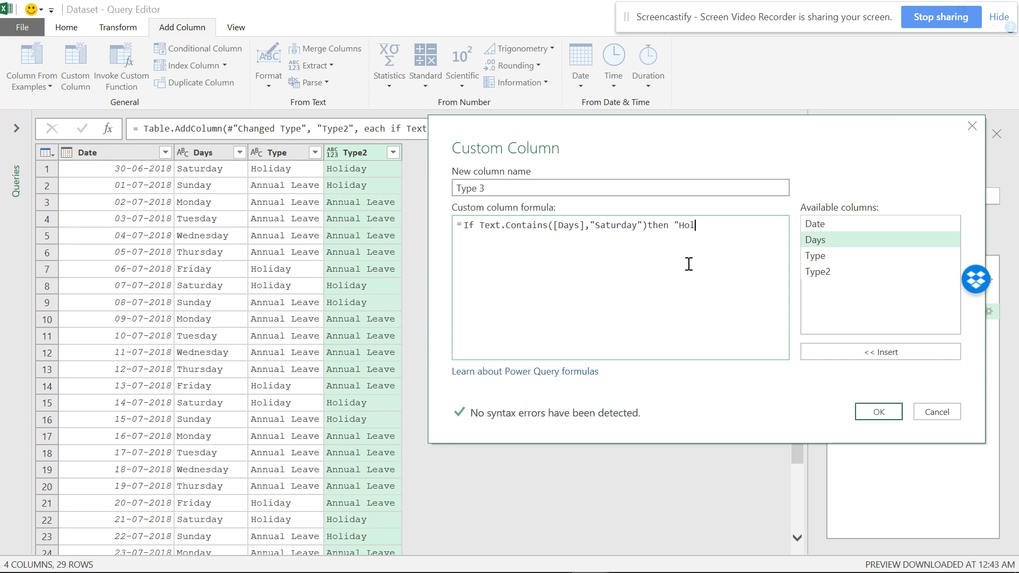
type("iday\"")
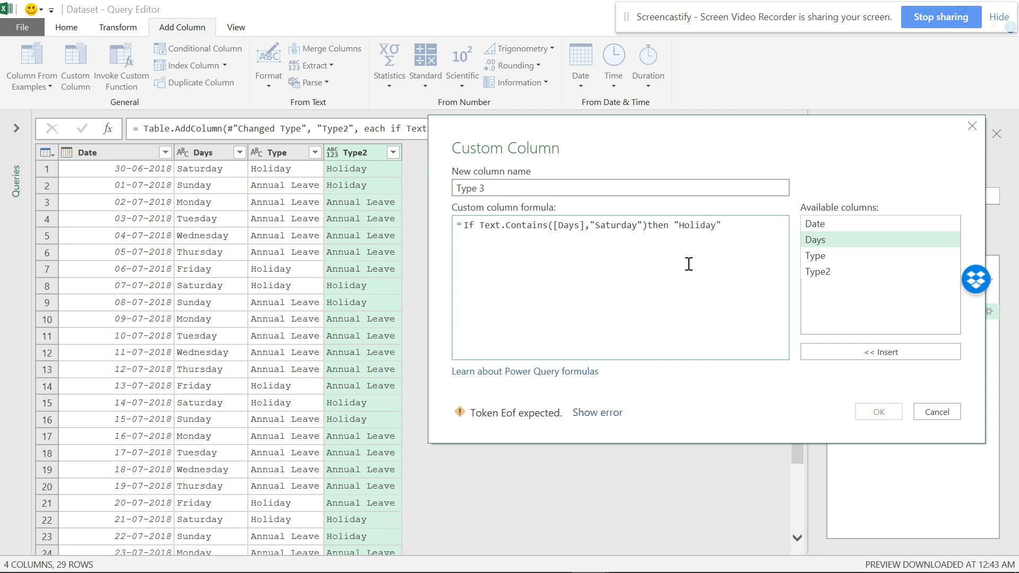
Append else if to the formula with a copy of the Text.Contains condition, changing its day to Sunday
type(" else if")
left_click_drag(480, 226, 635, 224)
left_click_drag(593, 224, 673, 227)
key("ctrl+c")
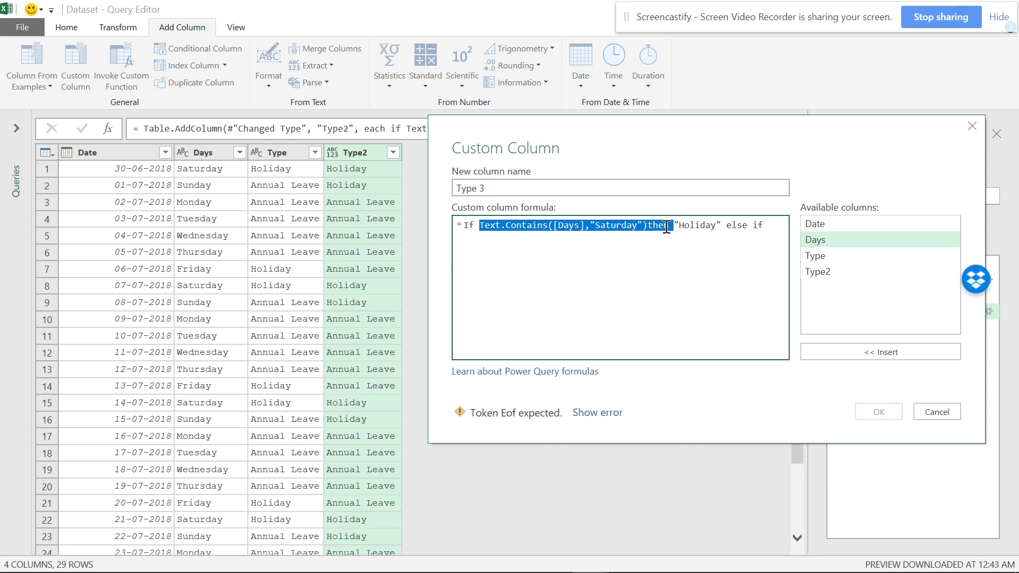
left_click(769, 228)
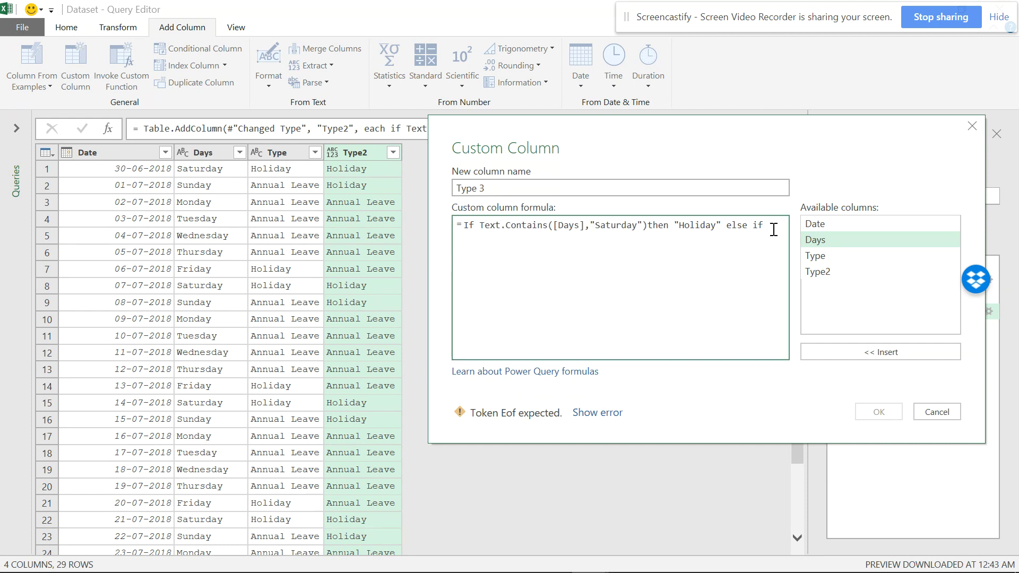
key("ctrl+v")
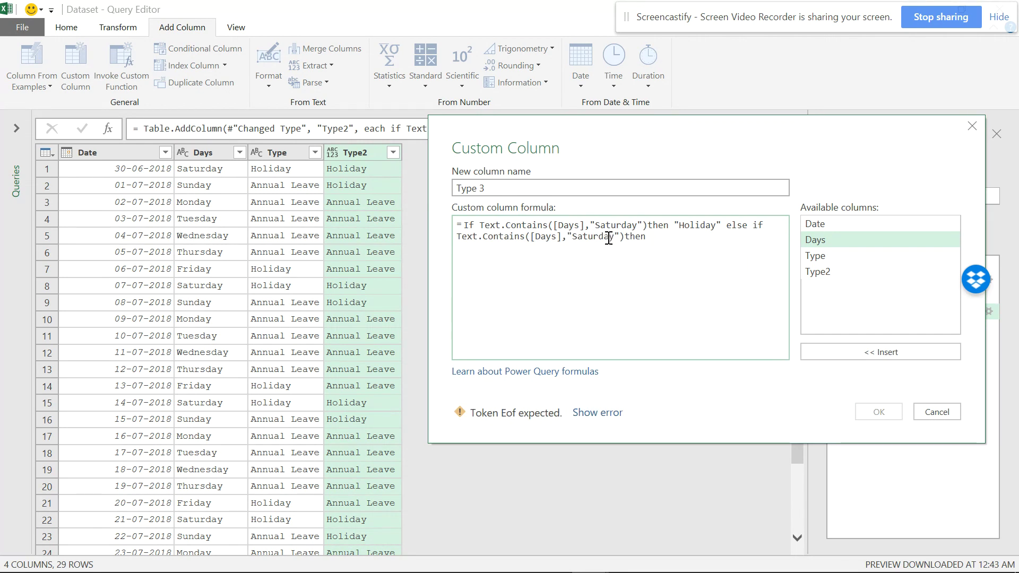
left_click_drag(614, 238, 572, 237)
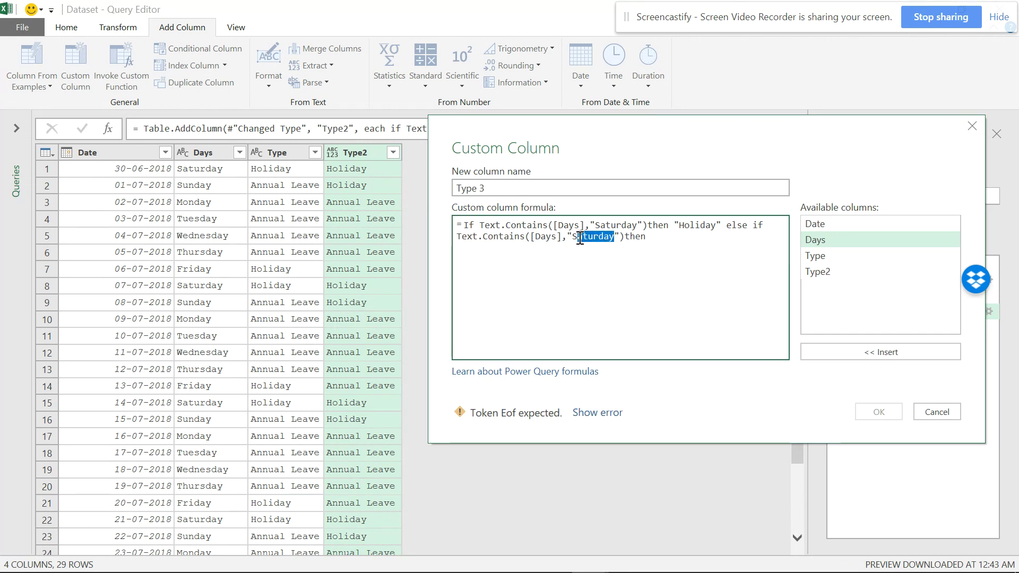
type("Sunday\")then")
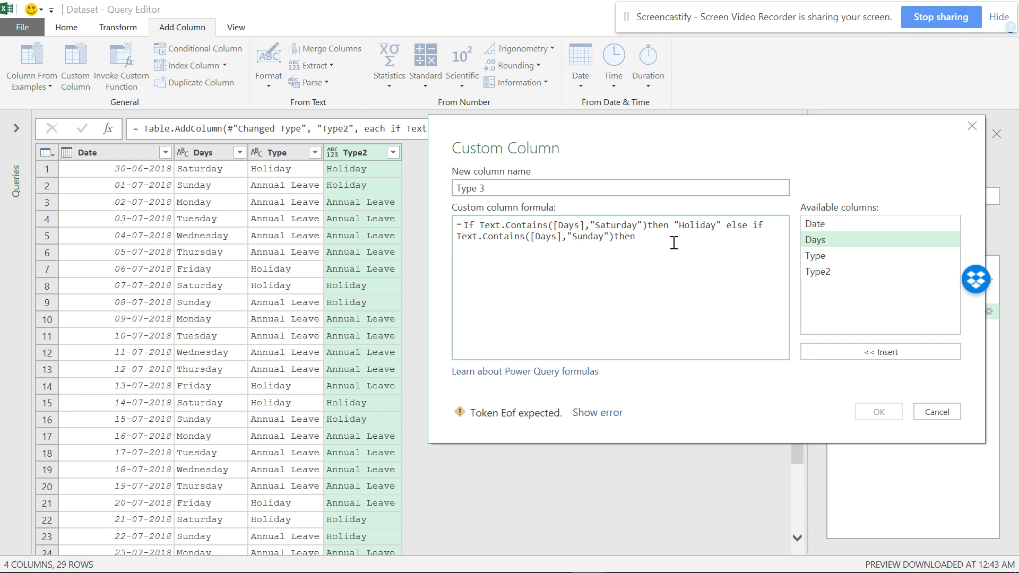
Copy "Holiday" as the output of the Sunday condition and check where the formula's syntax error lies
mouse_move(674, 225)
left_mouse_down()
mouse_move(717, 225)
mouse_move(675, 226)
left_mouse_up()
key("ctrl+c")
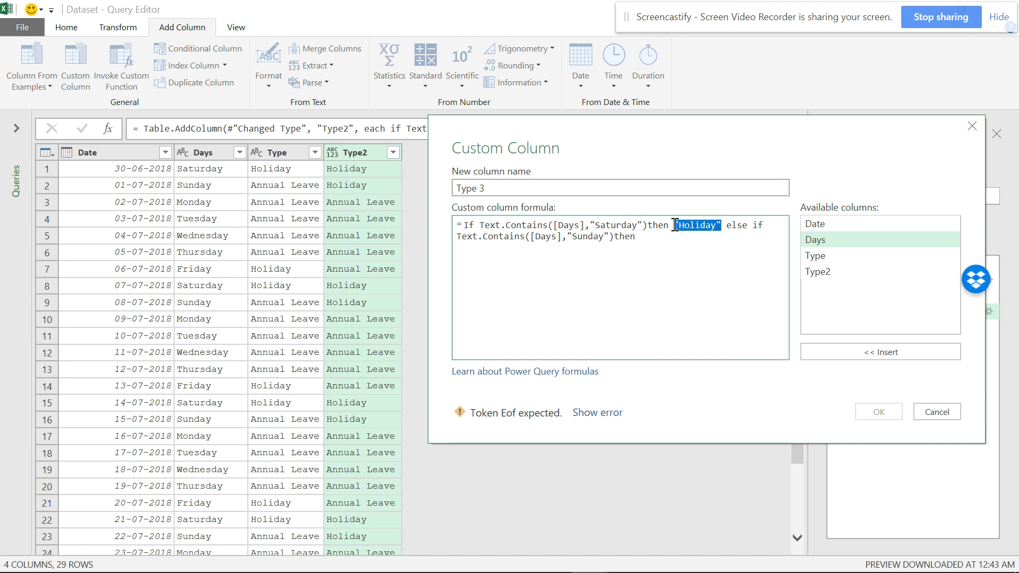
left_click(660, 245)
key("ctrl+v")
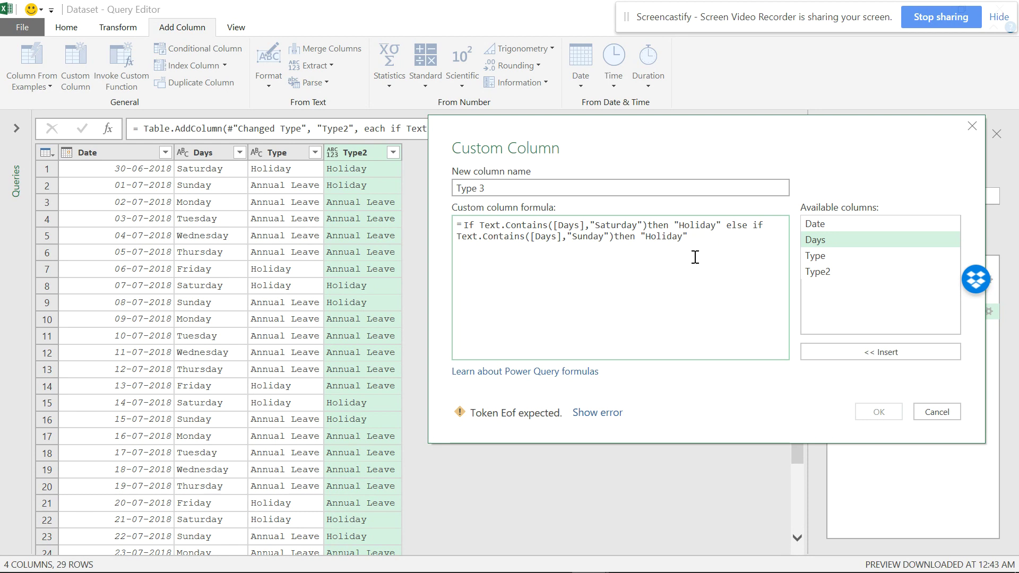
left_click(596, 412)
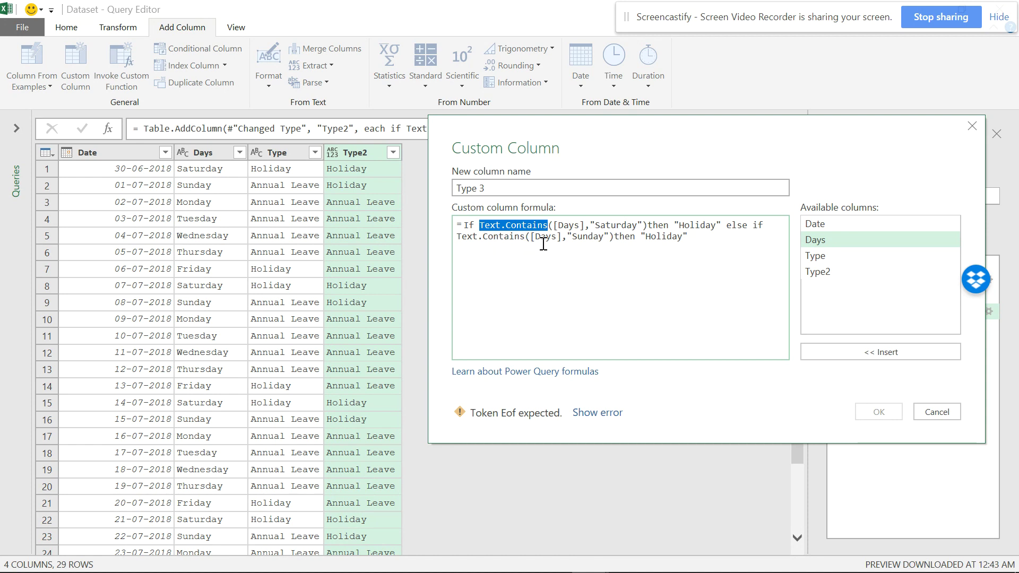
Finish the Type 3 formula with else "Annual Leave" and check where its syntax error lies
left_click(704, 242)
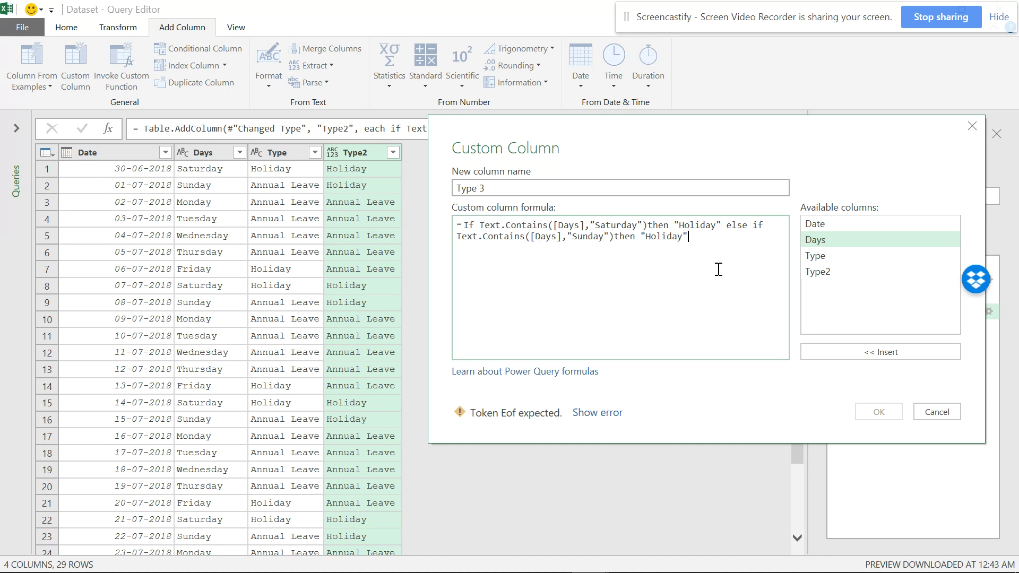
type("else")
key("BackSpace")
type("se")
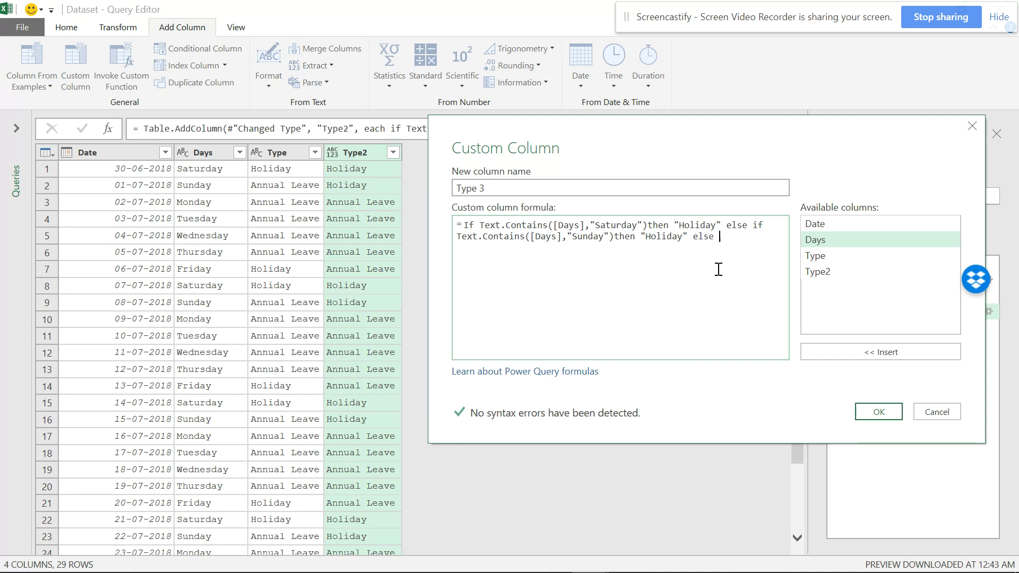
type(" \"")
type("Ann")
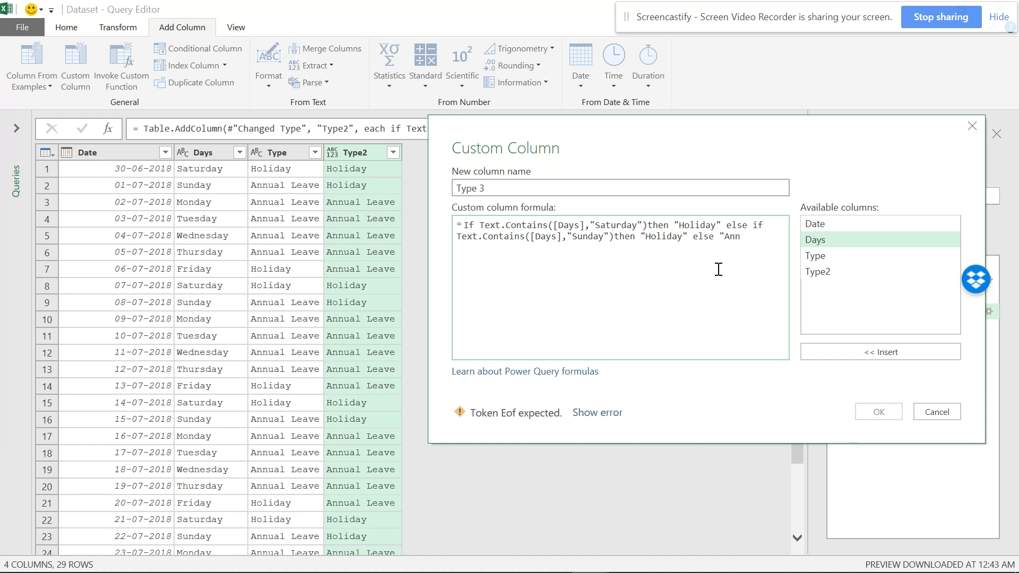
type("ual Leave\"")
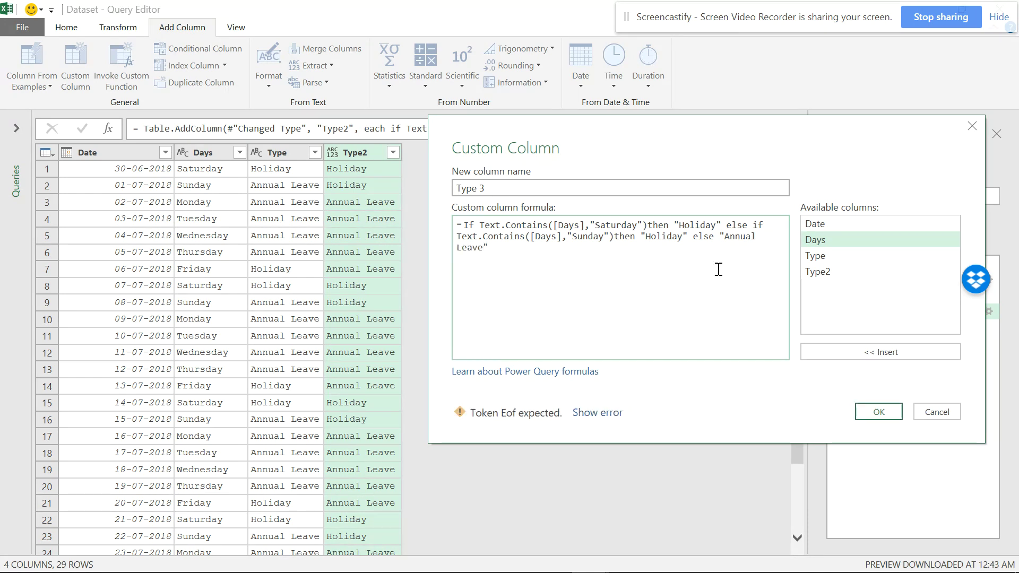
left_click(605, 413)
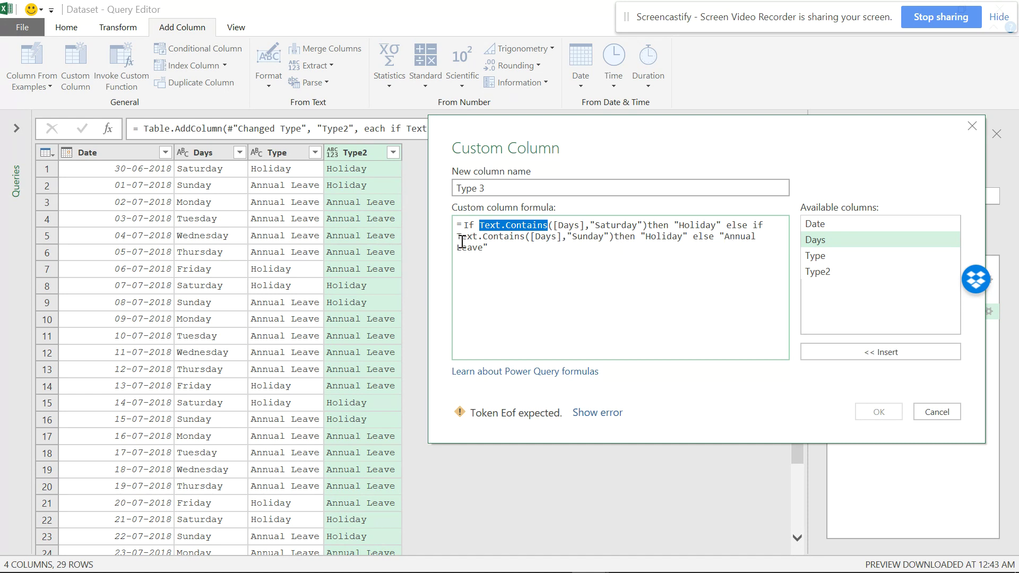
Copy the Type 3 formula from If through Annual Leave into Notepad below "Annual Leave", and cancel the custom column in Query Editor
left_click(485, 245)
left_click_drag(484, 245, 464, 225)
key("ctrl+c")
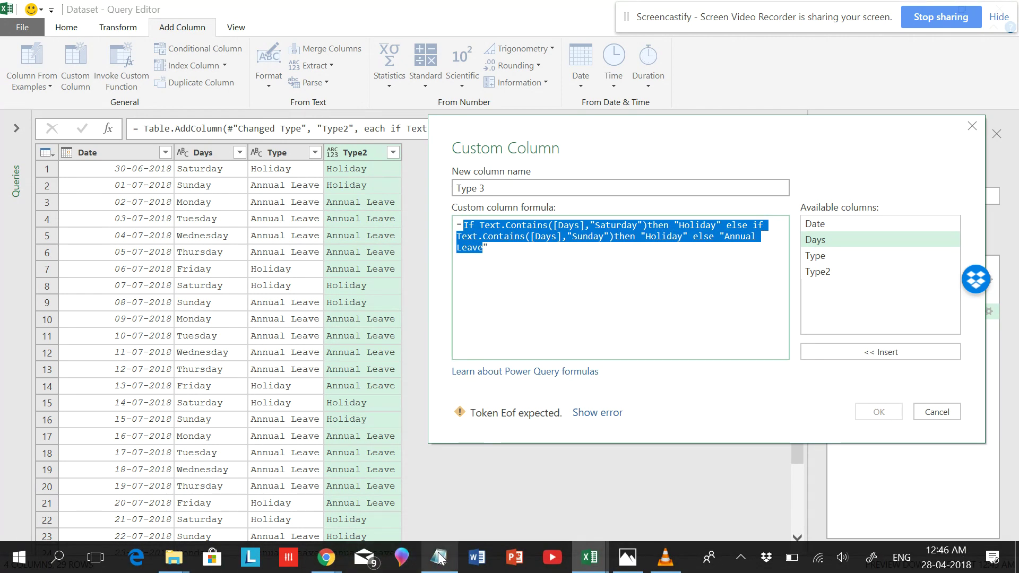
left_click(439, 560)
left_click(219, 351)
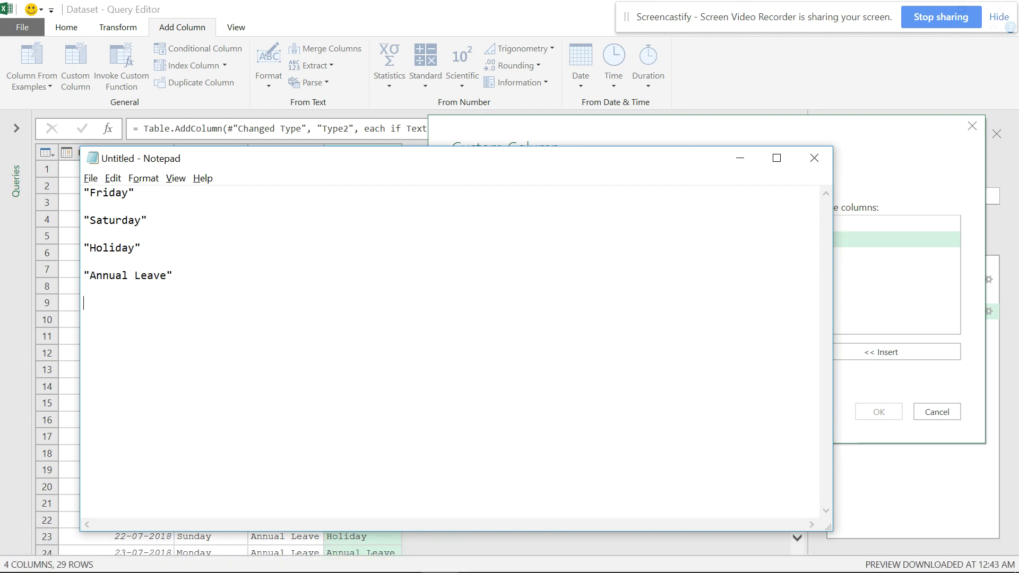
type("if Text.Contains([Days],\"Saturday\")then \"Holiday\" else if Text.Contains([Days],\"Sunday\")then \"Holiday\" else \"Annual Leave")
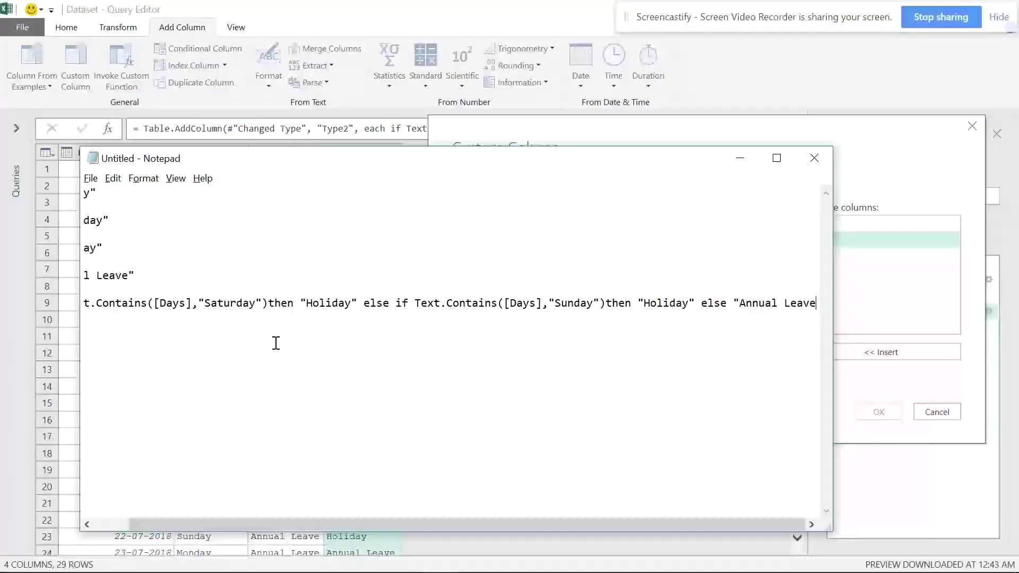
key("alt+Tab")
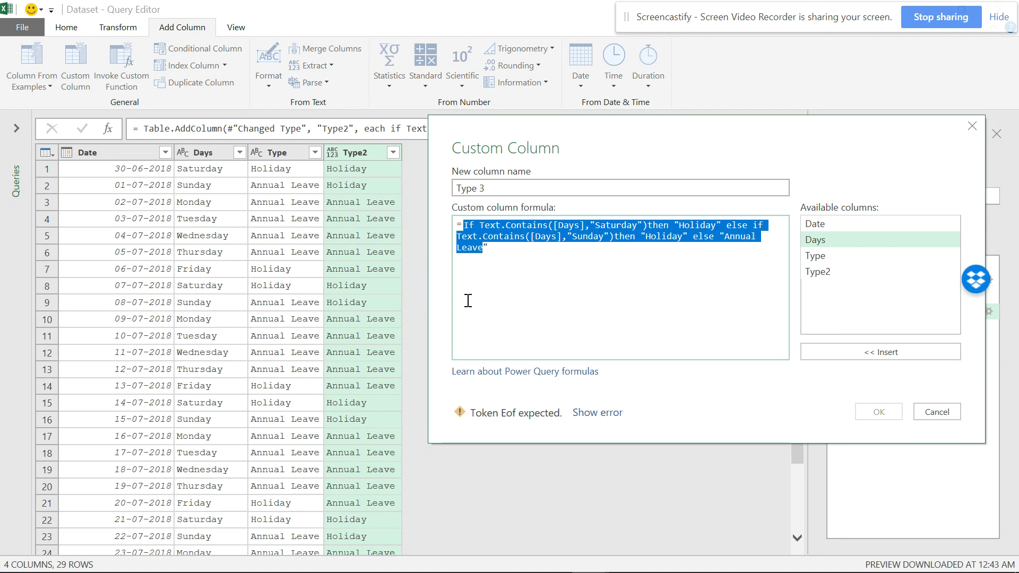
left_click(928, 413)
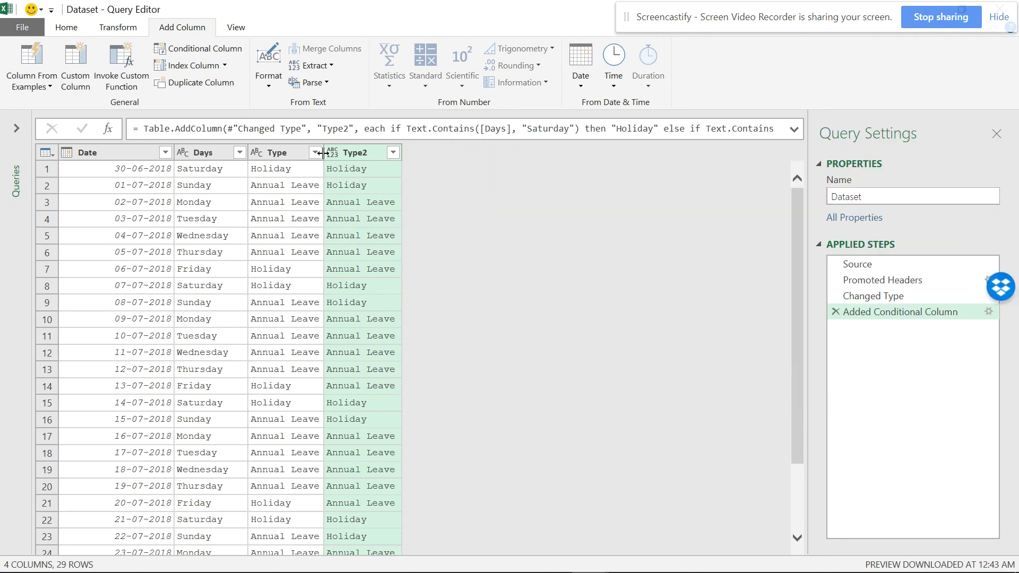
Copy the Type2 code from if Text.Contains through in out of the query's Advanced Editor, and close it without changes
left_click(237, 27)
left_click(345, 66)
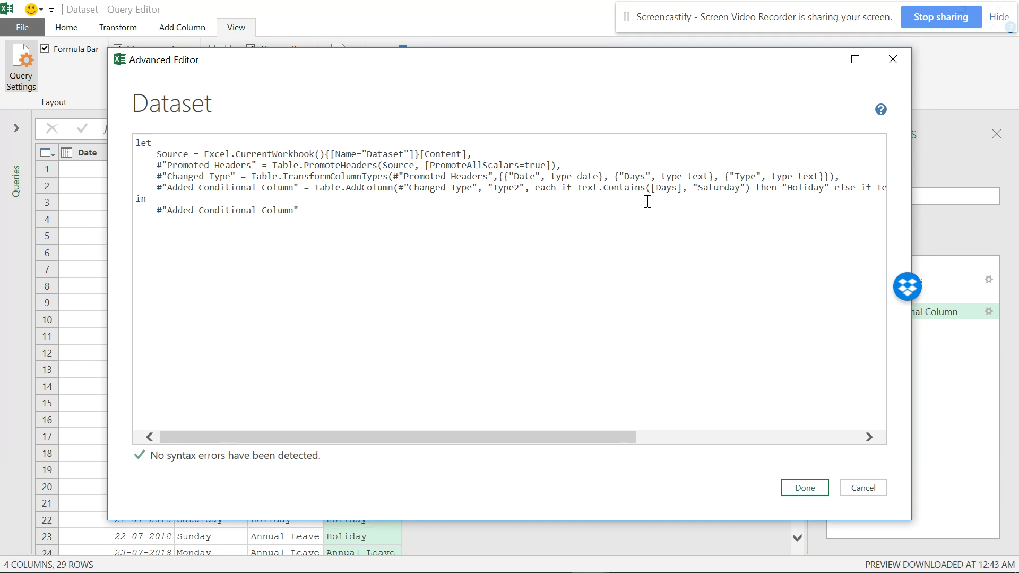
left_click_drag(564, 192, 673, 232)
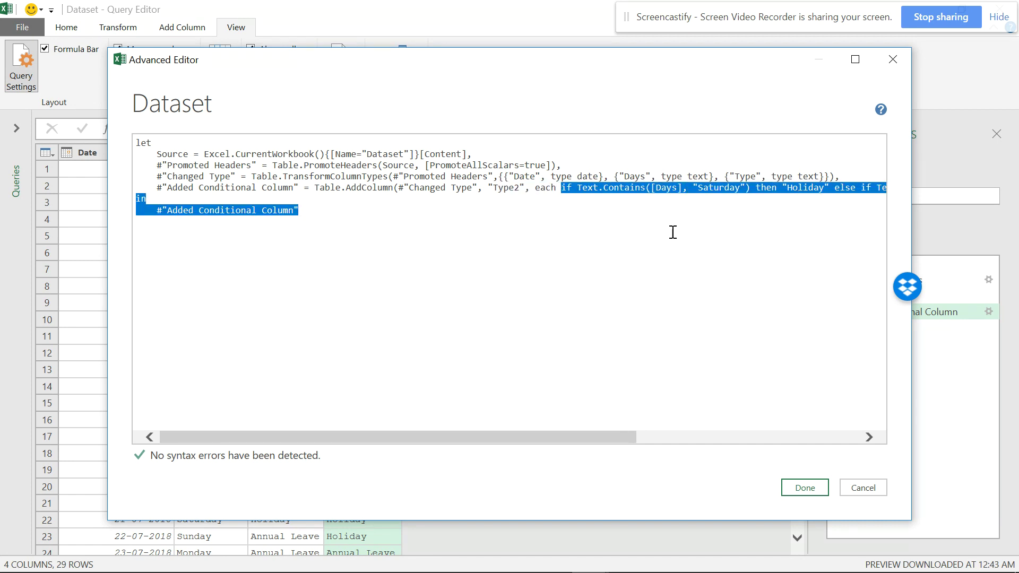
left_click_drag(558, 188, 599, 187)
key("shift+Home")
left_click(563, 218)
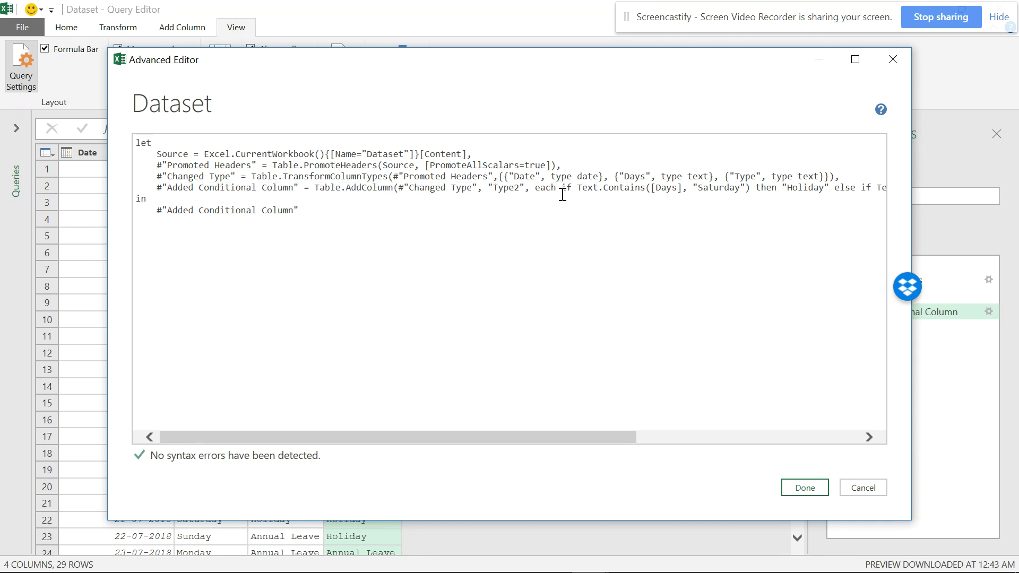
left_click_drag(563, 190, 561, 198)
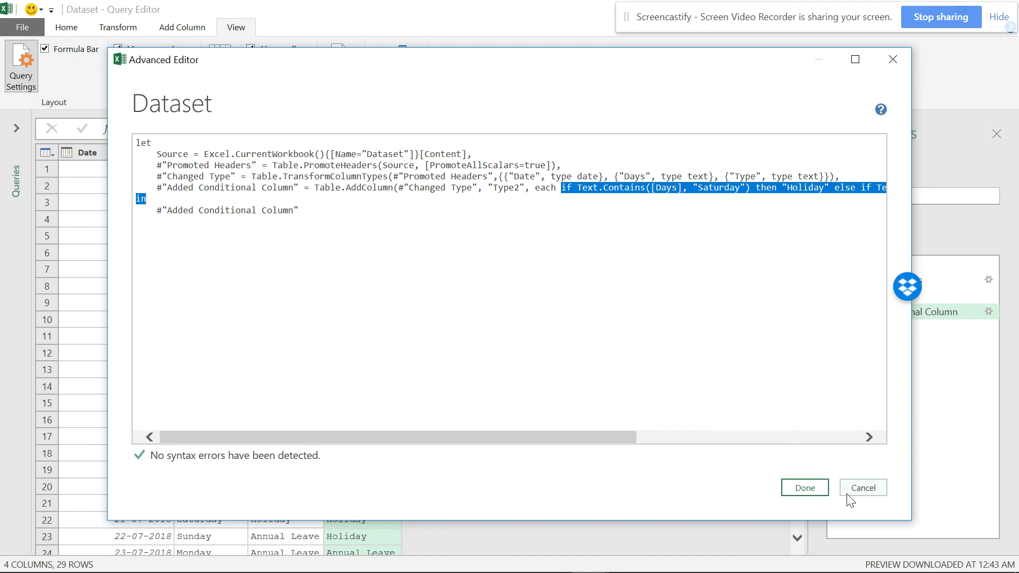
left_click(862, 488)
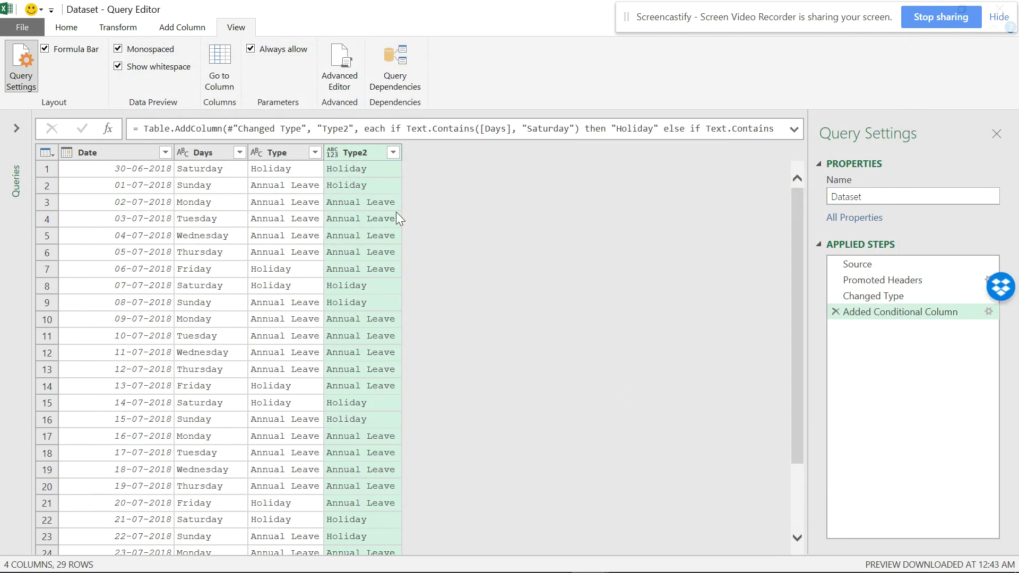
Start a new custom column with the copied Type2 expression as its formula, removing the trailing closing parenthesis and in
left_click(181, 28)
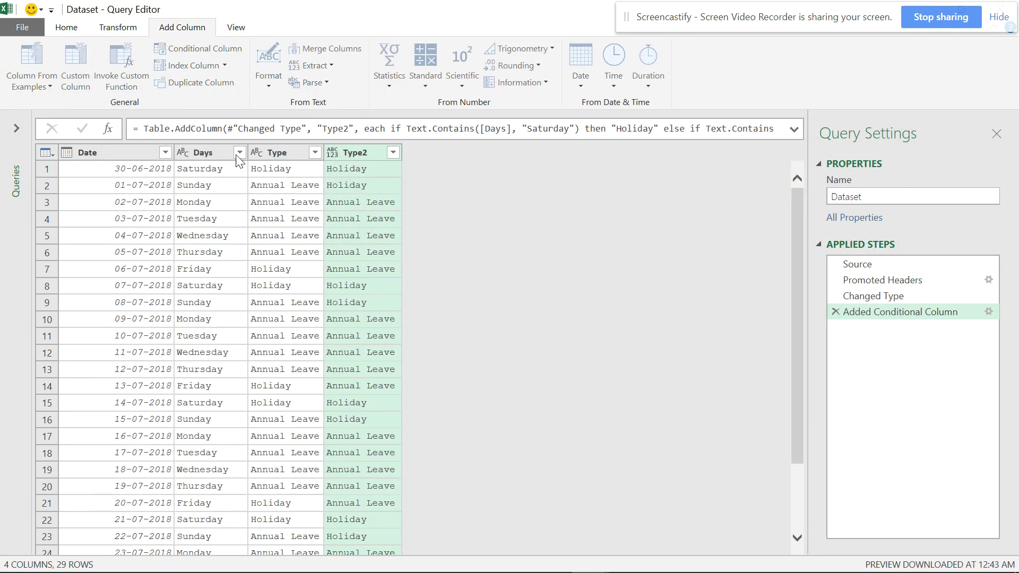
left_click(75, 69)
left_click(368, 249)
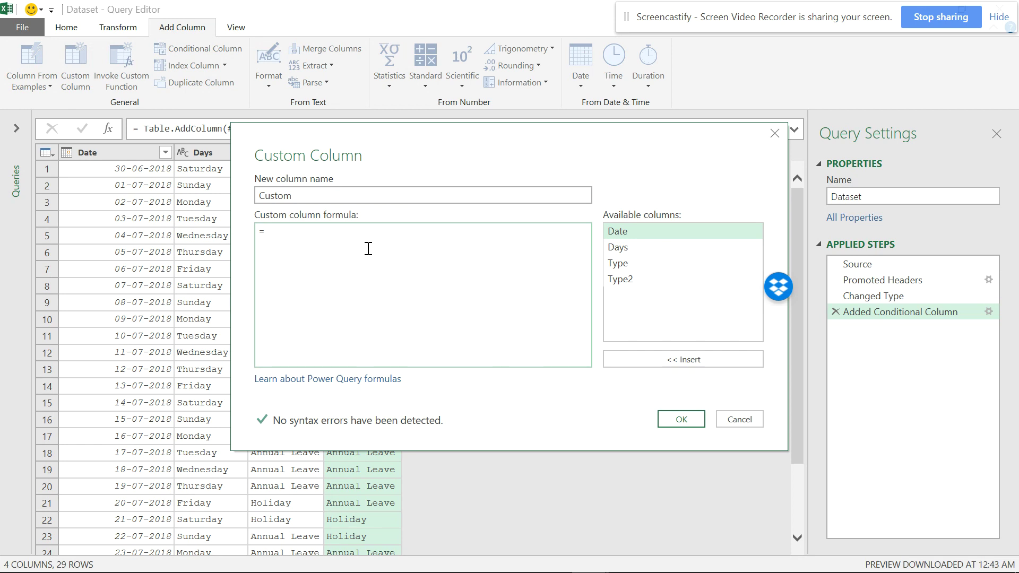
key("ctrl+v")
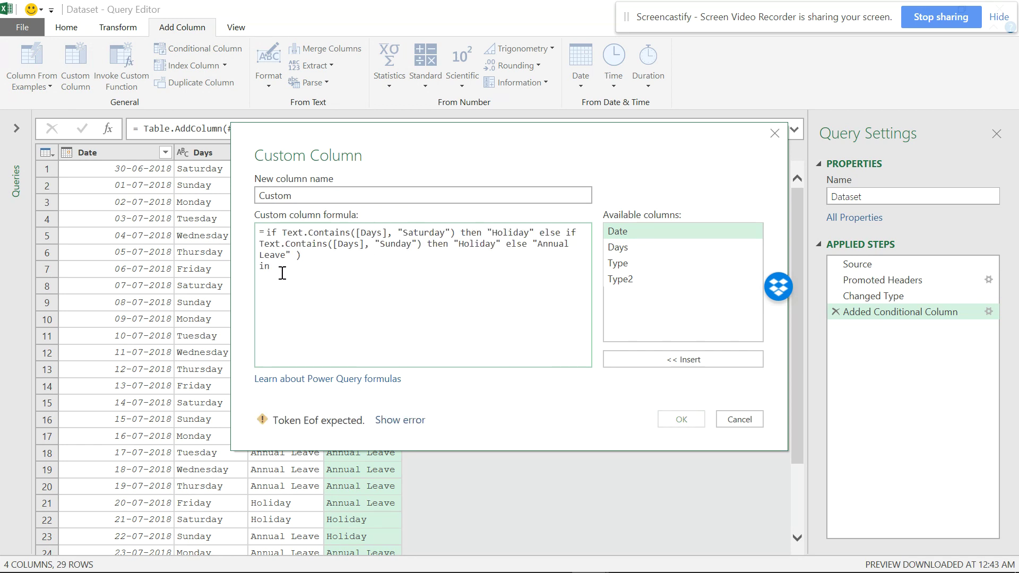
key("BackSpace")
key("BackSpace")
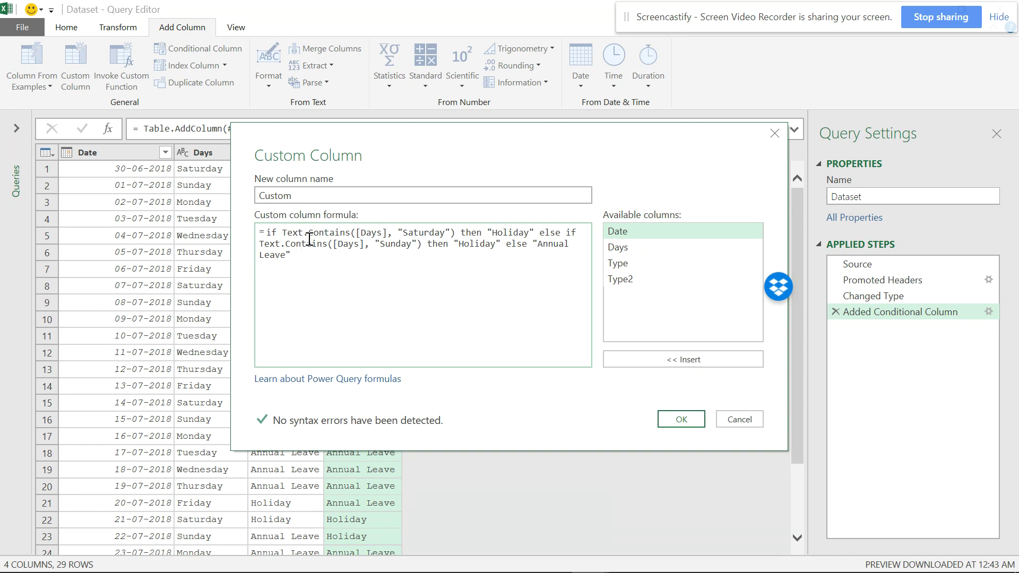
Copy the formula saved in Notepad and paste it below the Type2 expression in the custom column formula for comparison
key("Return")
mouse_move(288, 563)
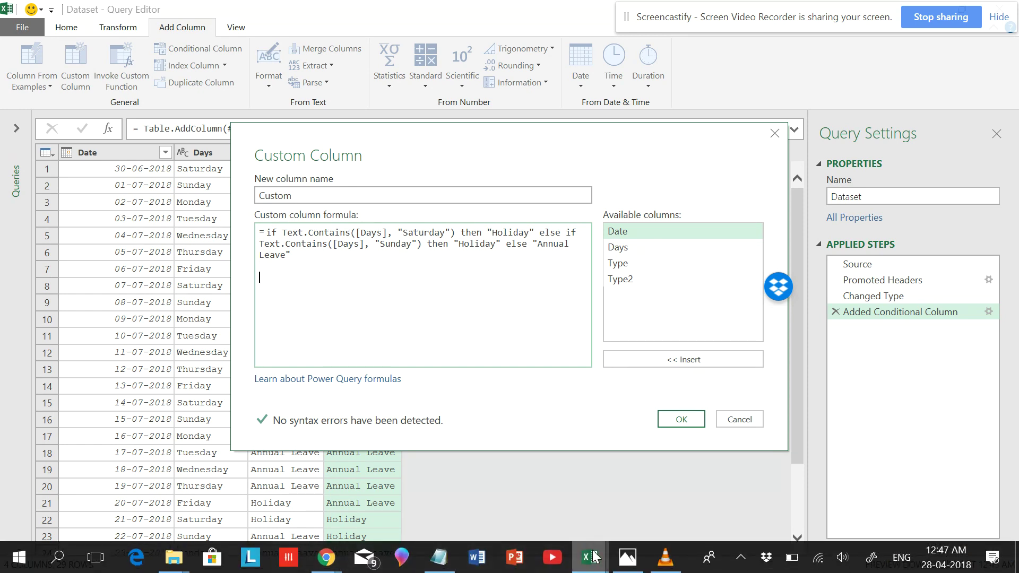
left_click(441, 557)
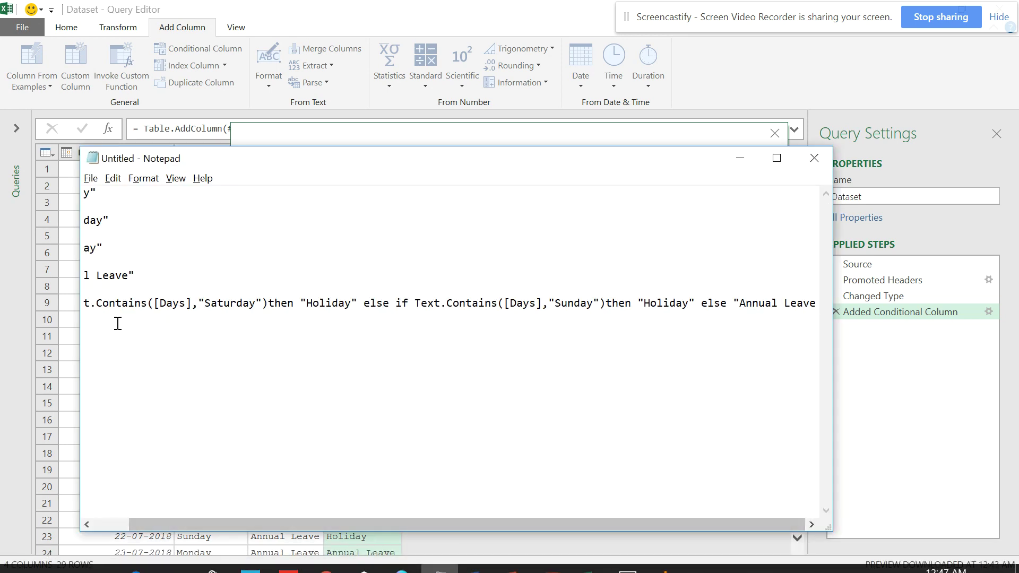
left_click_drag(239, 524, 204, 524)
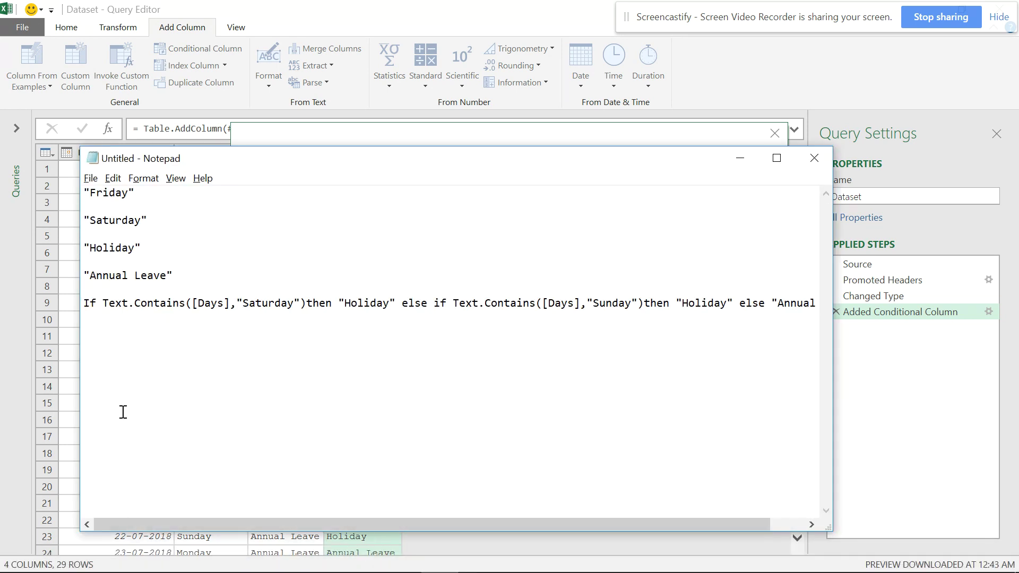
left_click_drag(84, 304, 850, 313)
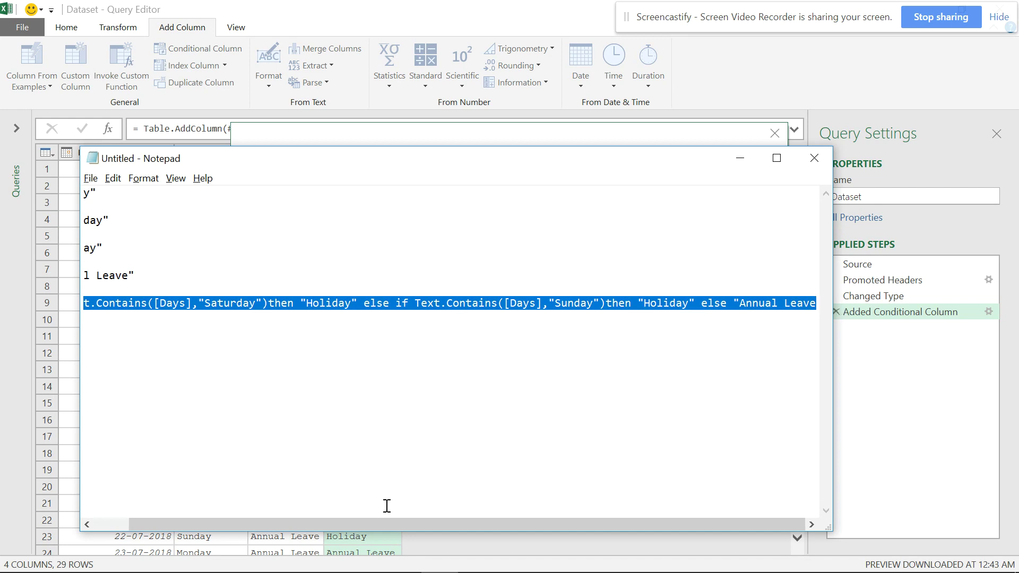
key("alt+Tab")
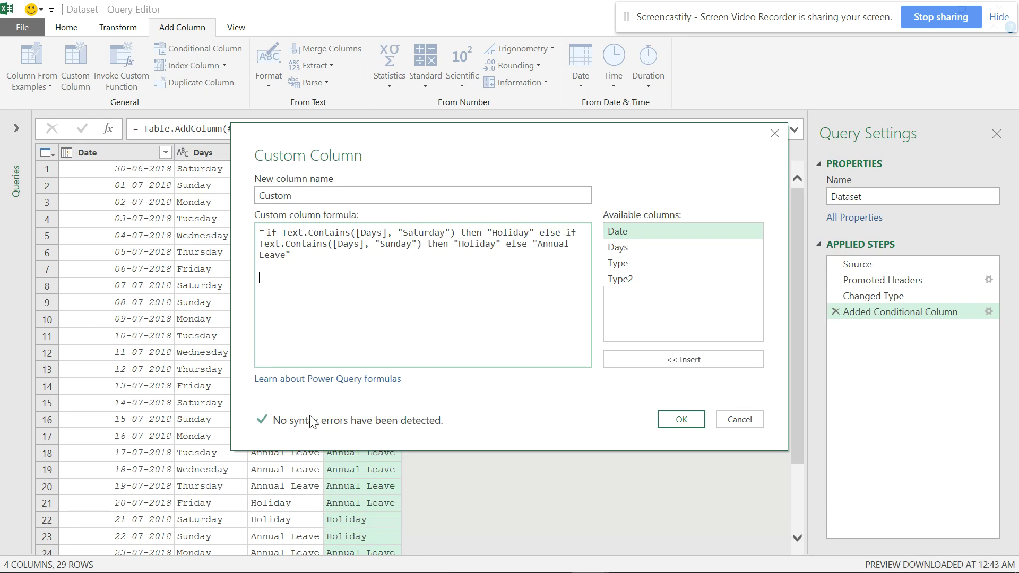
key("Return")
key("Return")
key("ctrl+v")
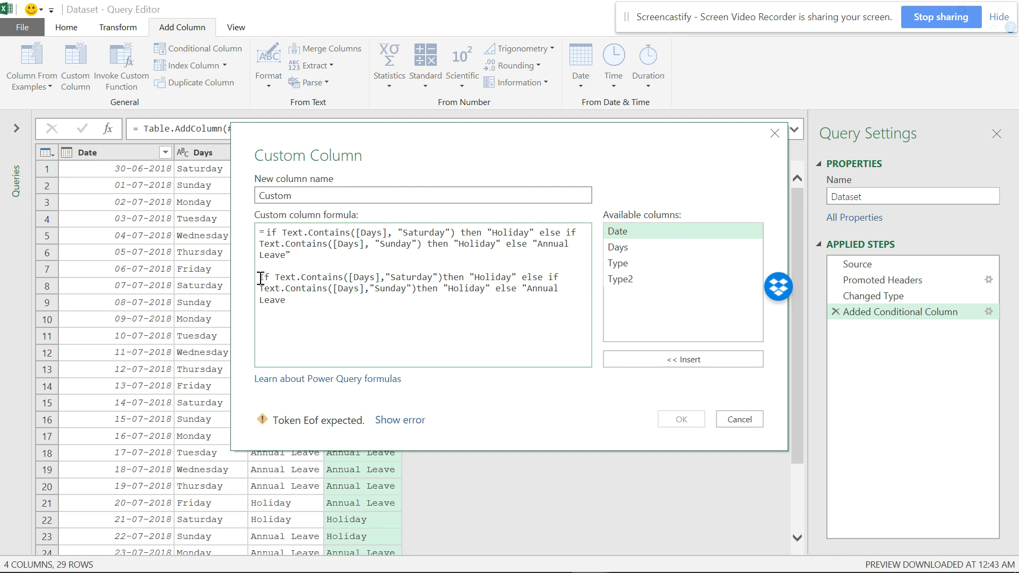
Replace the entire custom column formula with only the version copied from Notepad, and check where its syntax error lies
left_click_drag(287, 302, 244, 228)
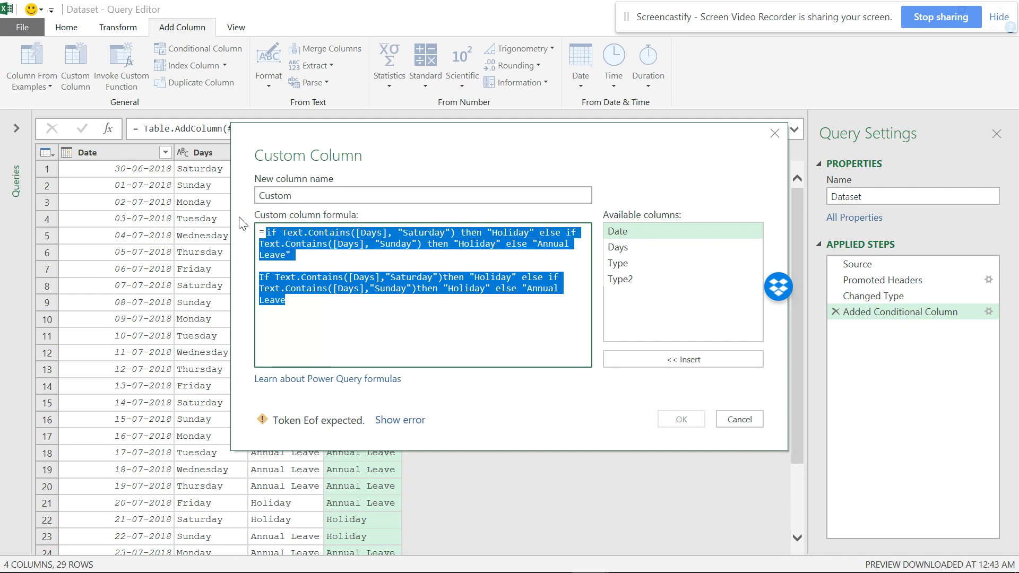
key("BackSpace")
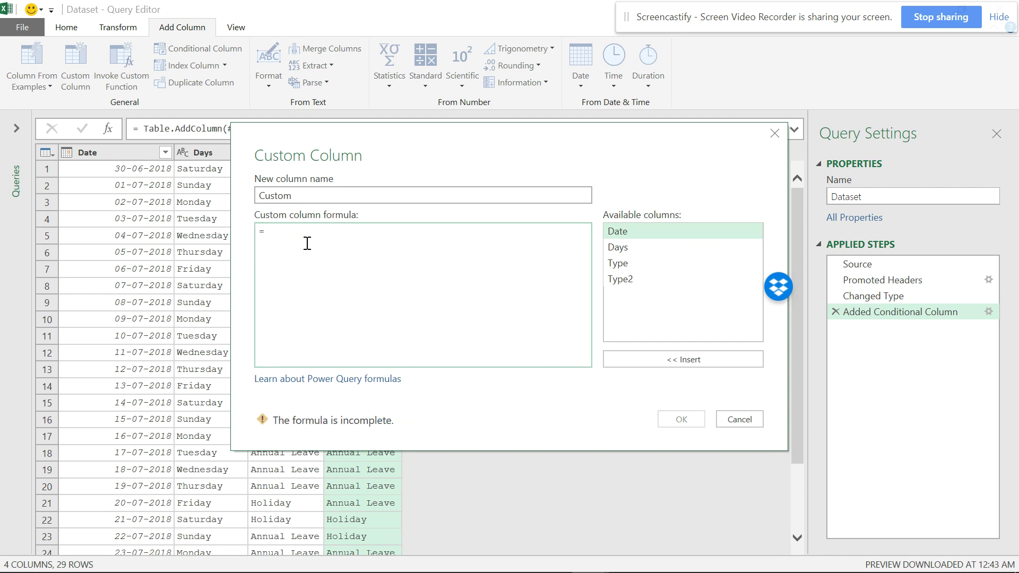
key("ctrl+v")
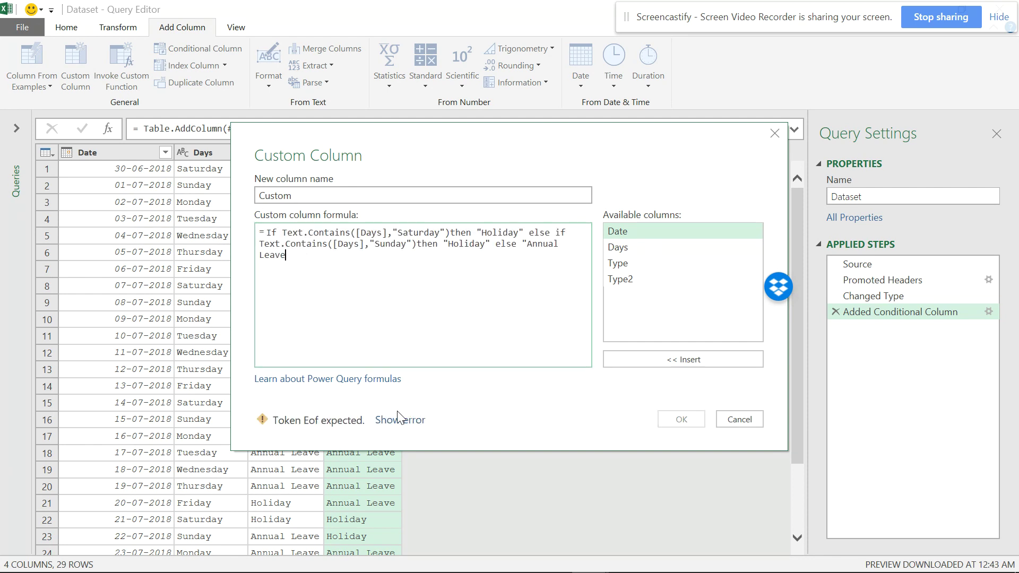
left_click(397, 420)
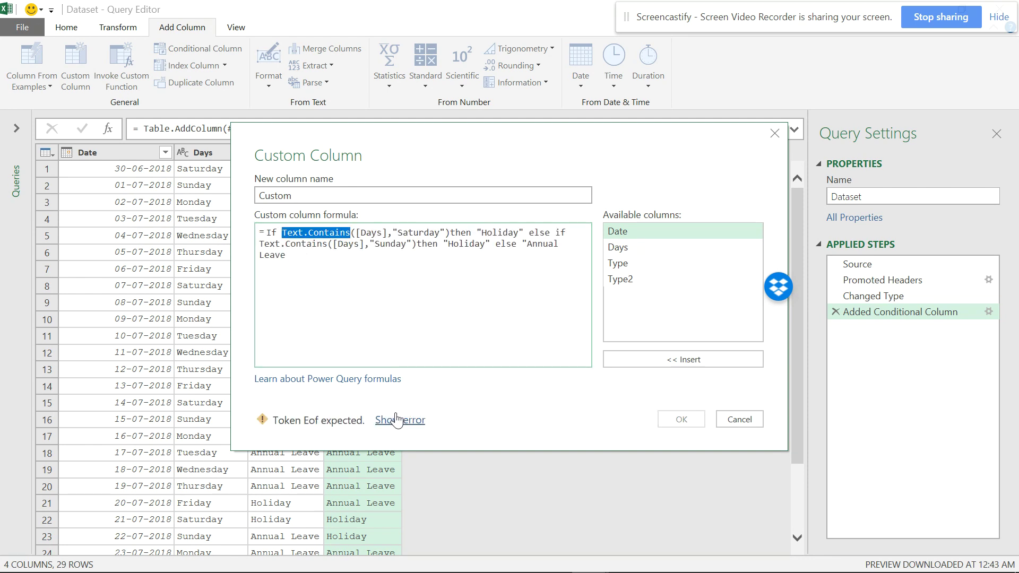
left_click(322, 277)
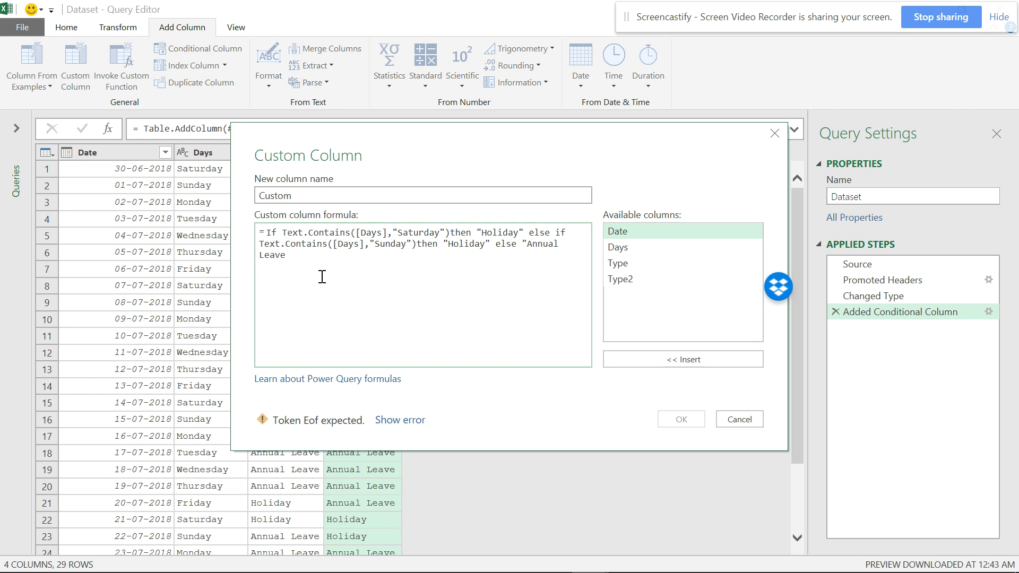
Replace the capitalised If at the start of the custom column formula with lowercase if
left_click(280, 234)
left_click_drag(287, 257, 267, 233)
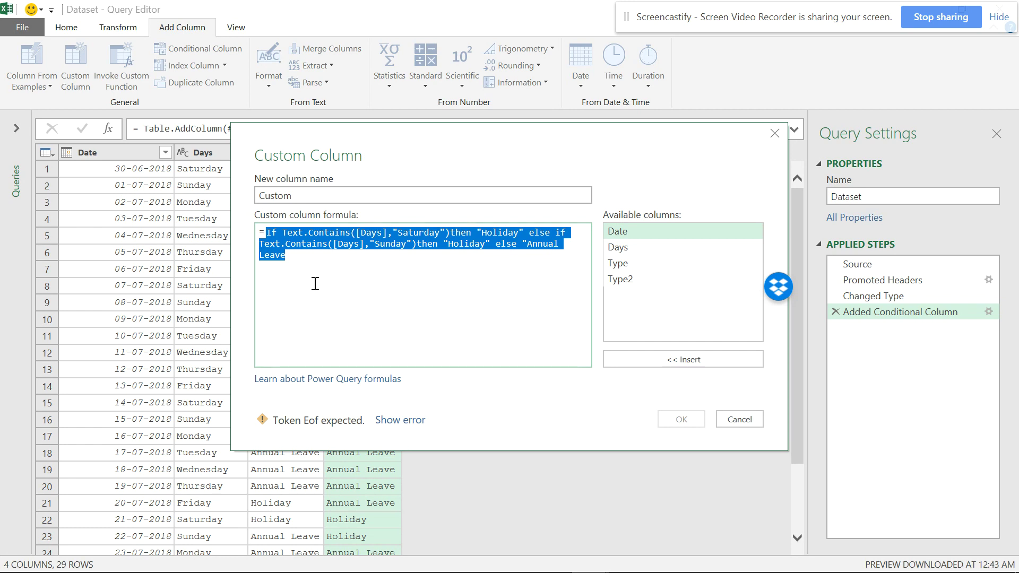
left_click(272, 234)
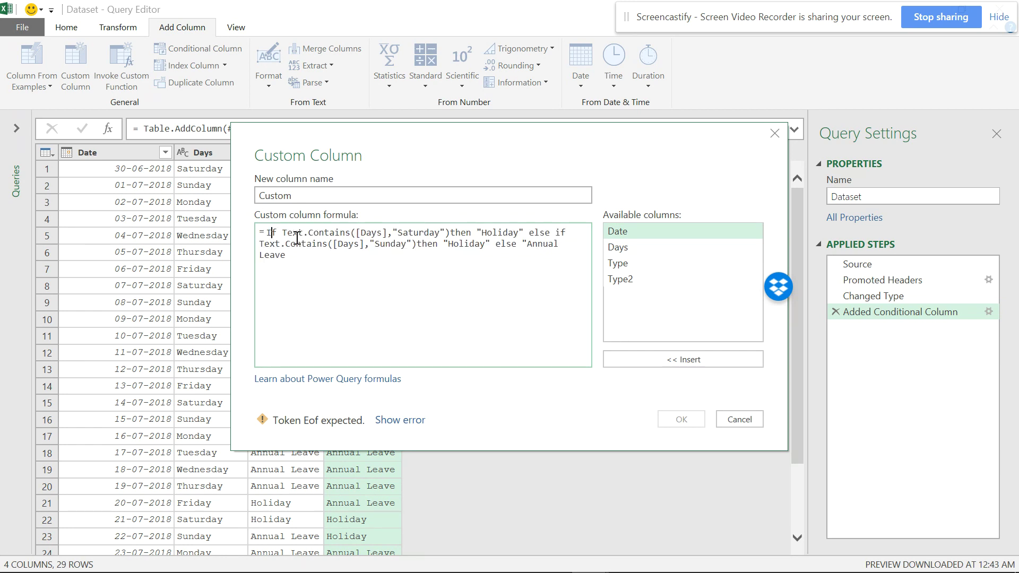
key("Delete")
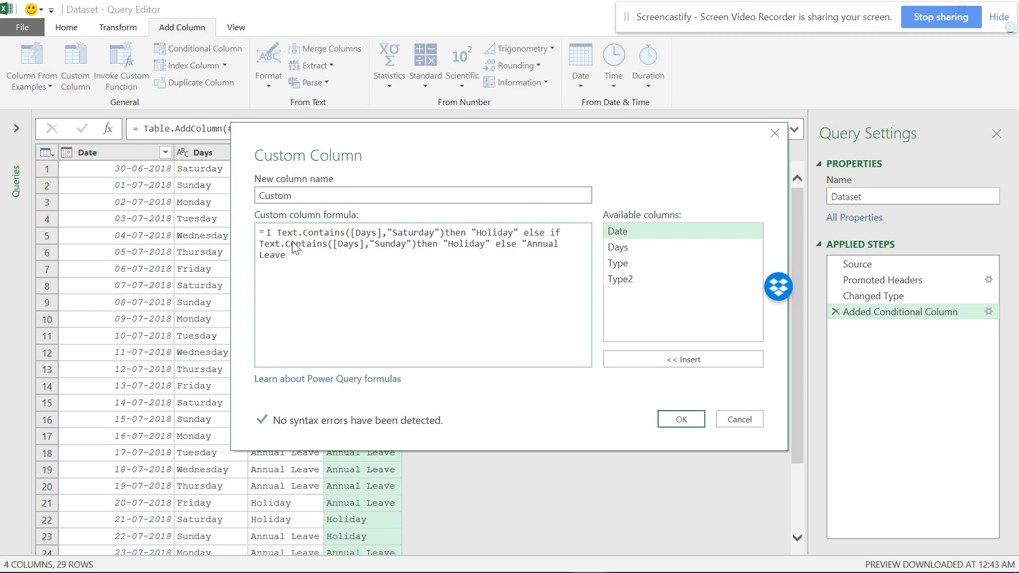
type("f")
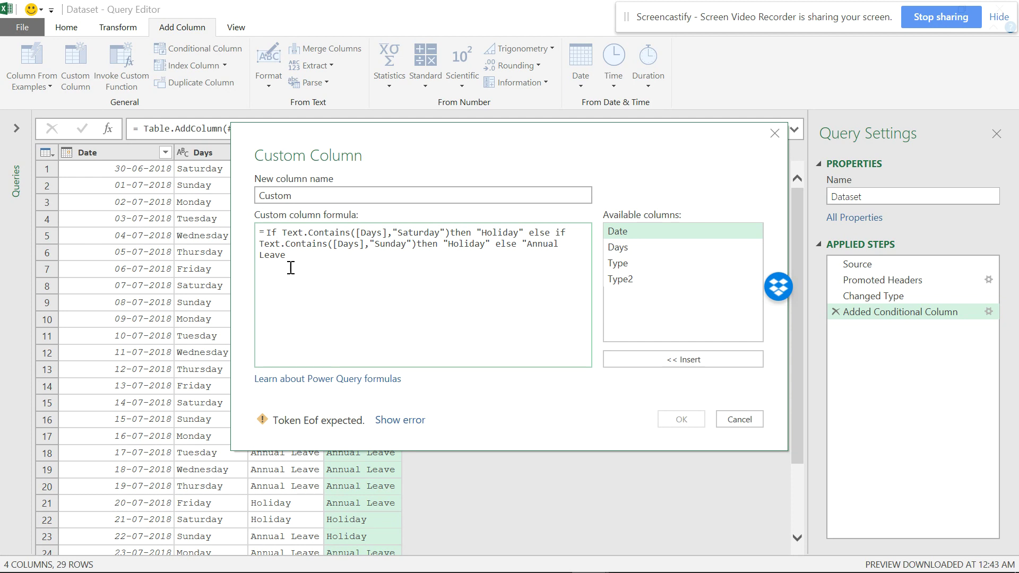
key("BackSpace")
key("BackSpace")
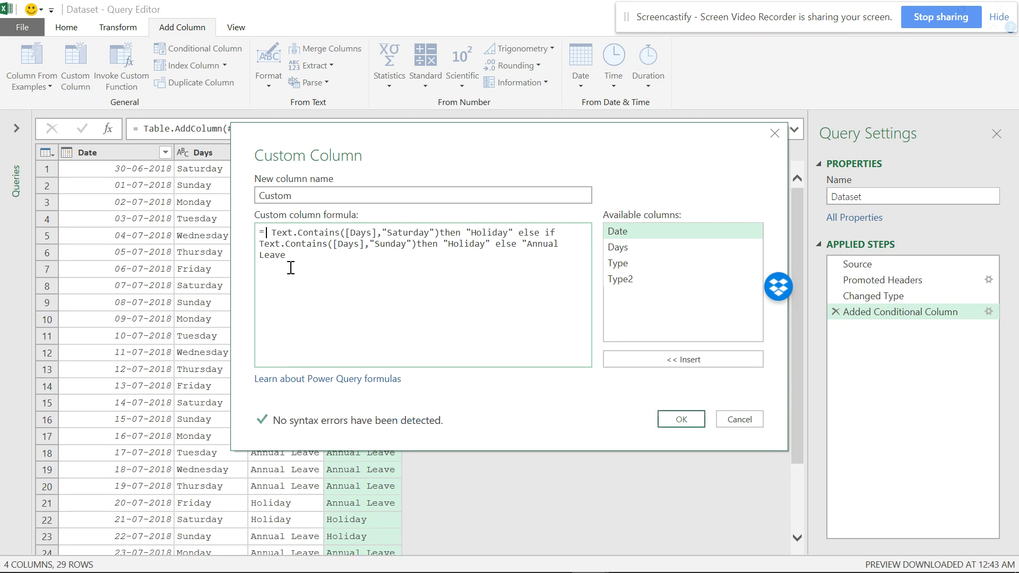
type("if")
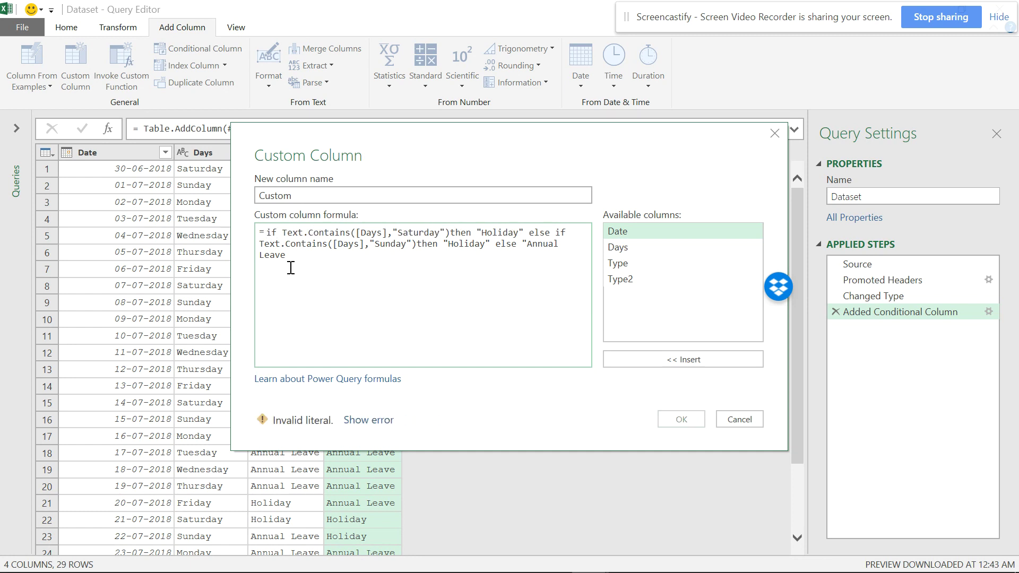
Locate the remaining syntax error and add the missing closing quotation mark after Annual Leave in the formula
left_click(365, 420)
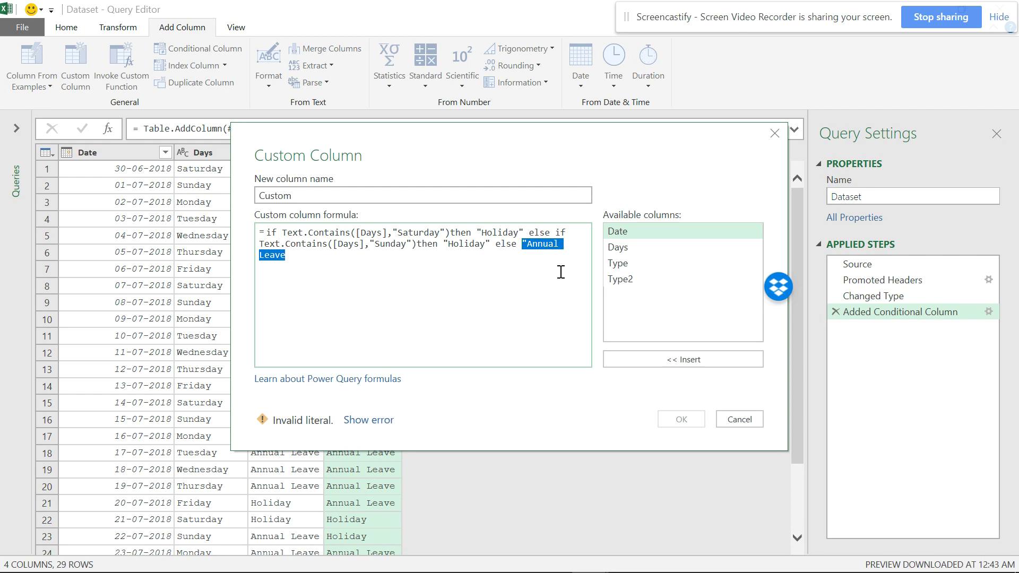
left_click(307, 263)
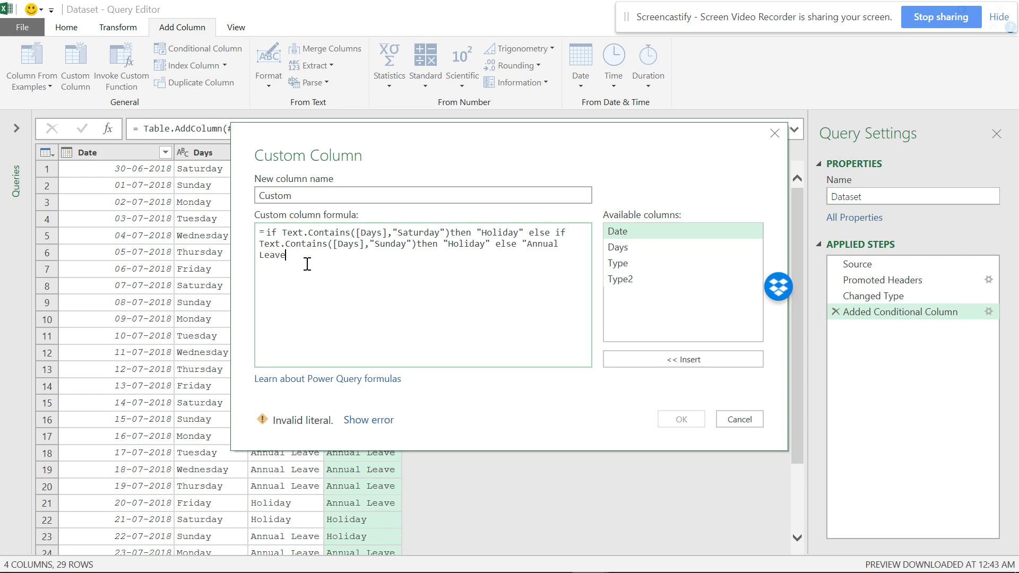
type("\"")
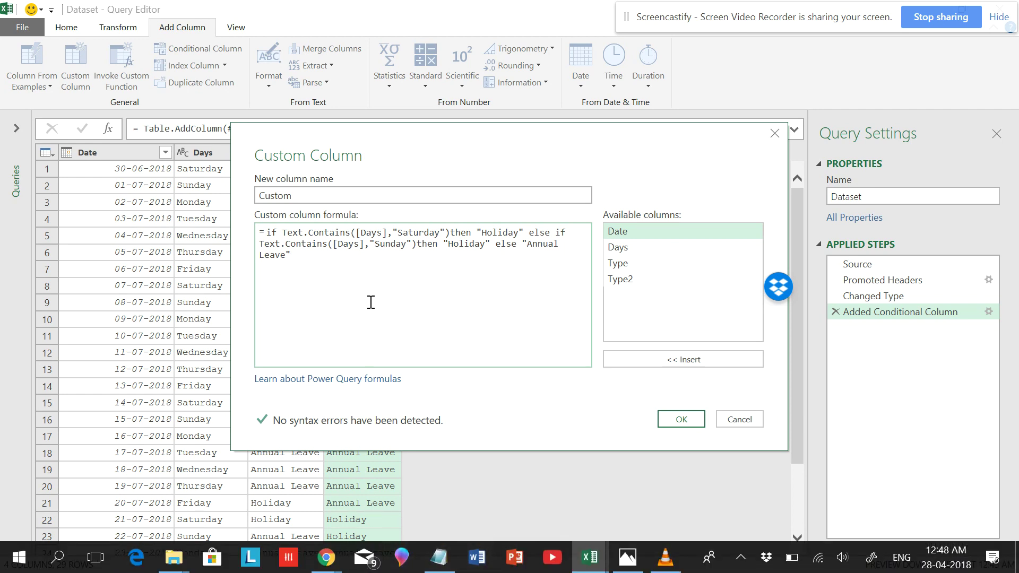
Clear the whole custom column formula and cancel creating the column
key("ctrl+a")
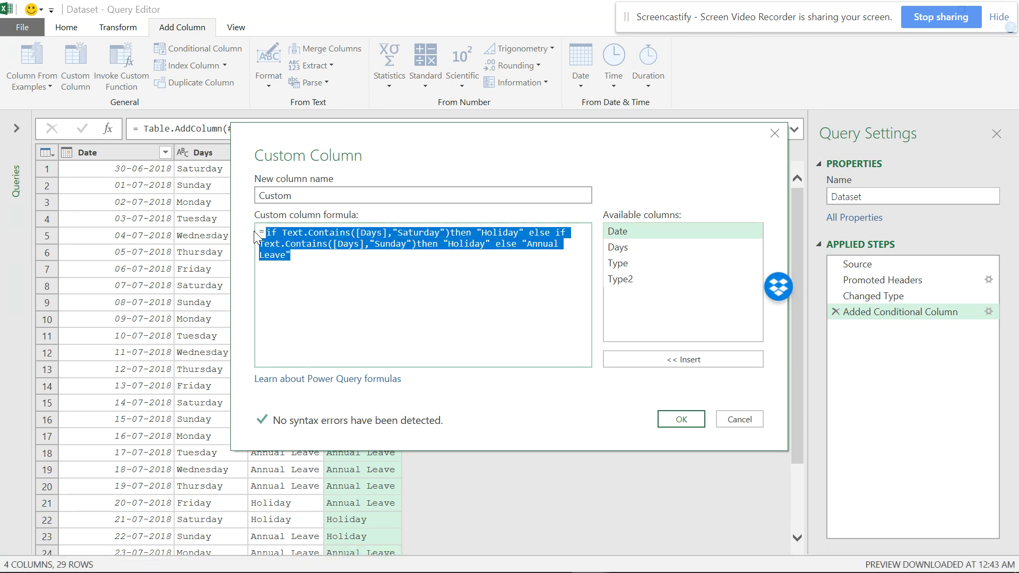
key("BackSpace")
left_click(740, 420)
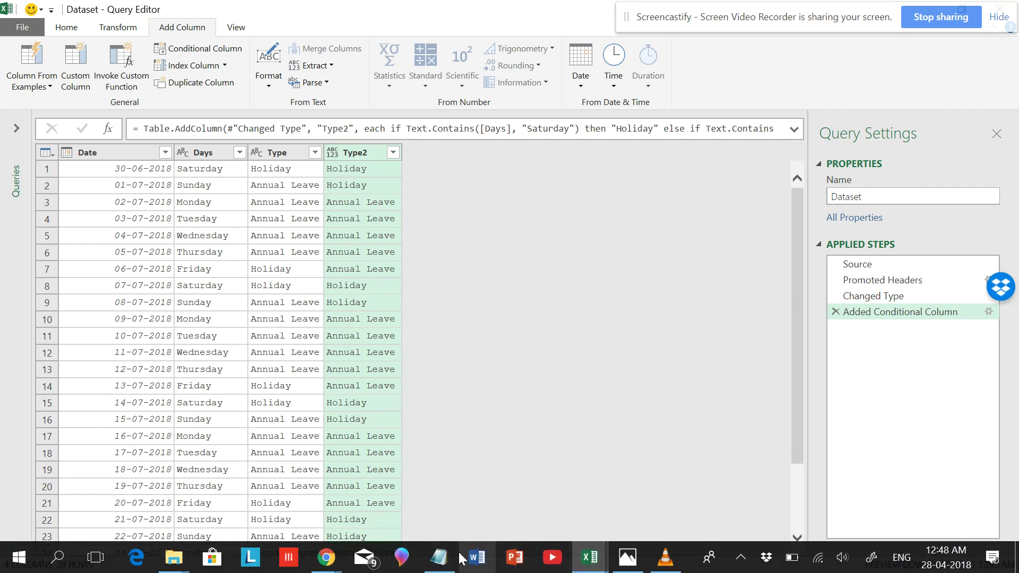
Copy the selected Text.Contains formula from Notepad and paste it as the formula of a new custom column in the Query Editor
left_click(438, 558)
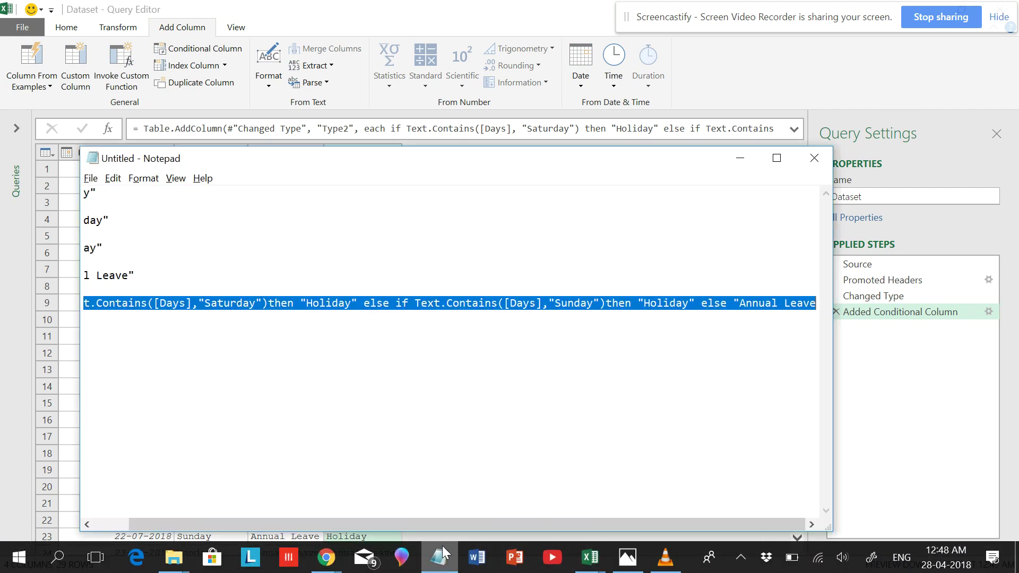
right_click(202, 303)
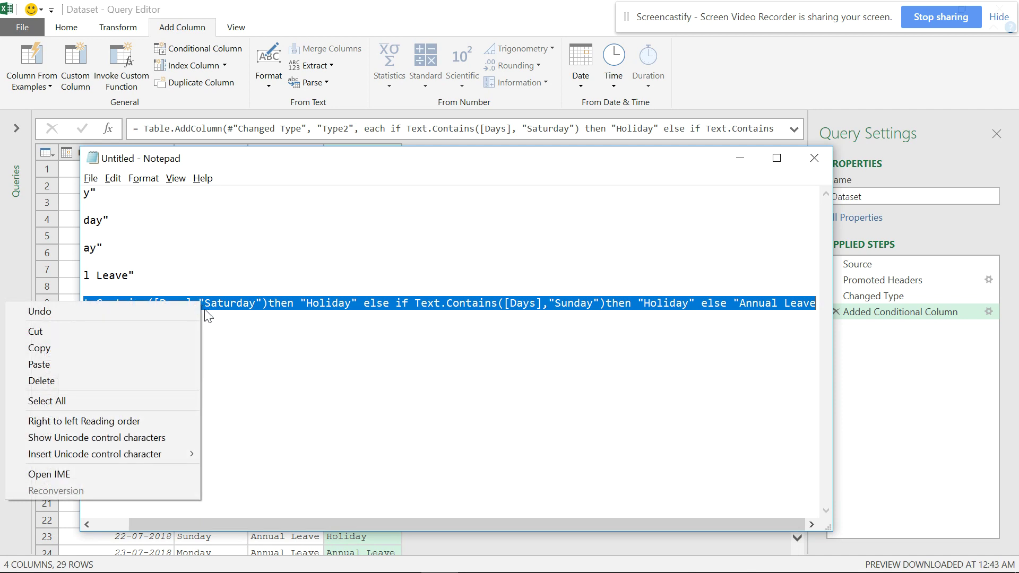
left_click(81, 346)
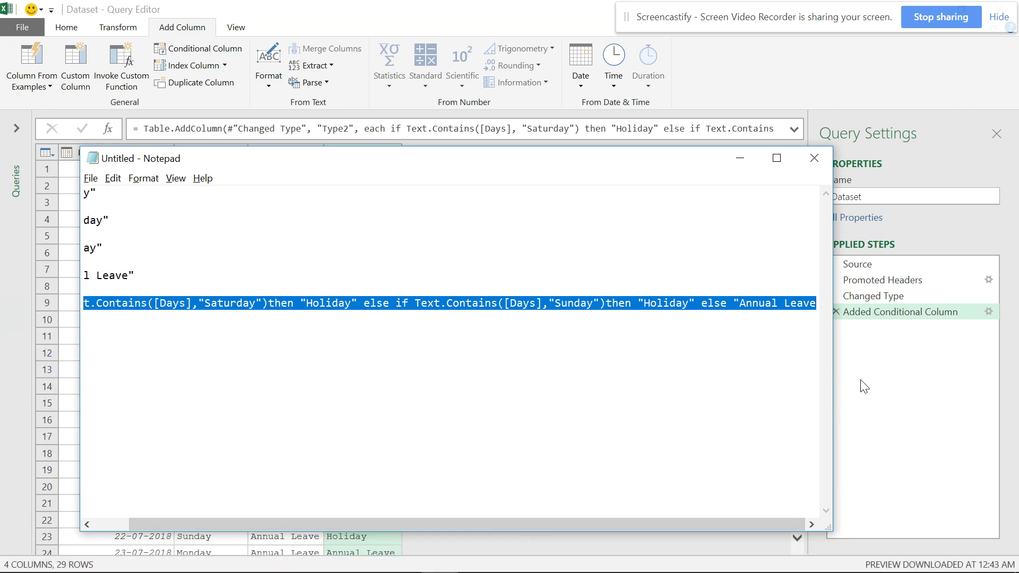
left_click(862, 381)
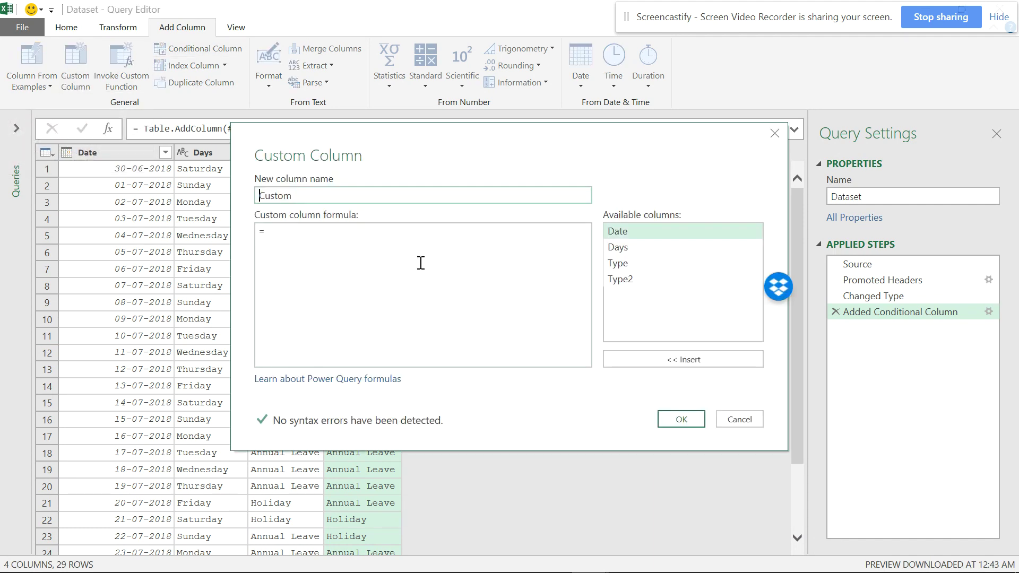
left_click(364, 252)
key("ctrl+v")
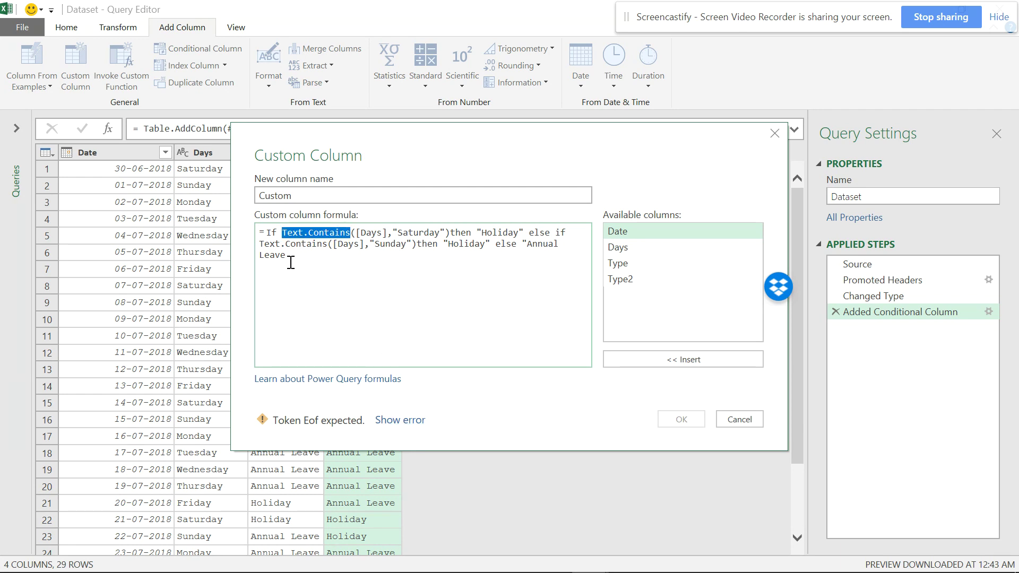
Fix the formula's syntax by adding the closing quotation mark after Annual Leave and changing the leading If to lowercase if
type("\"")
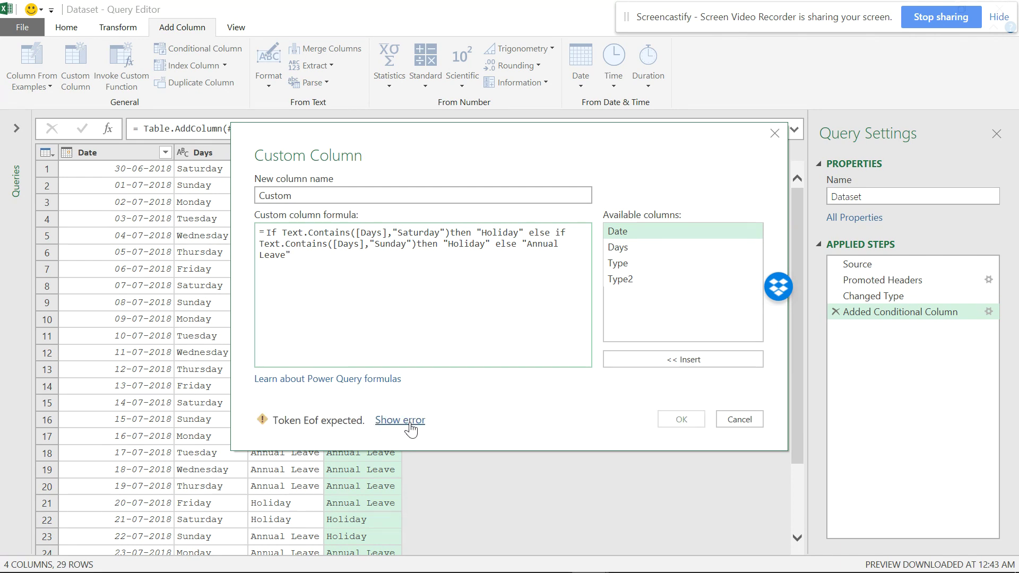
left_click(409, 424)
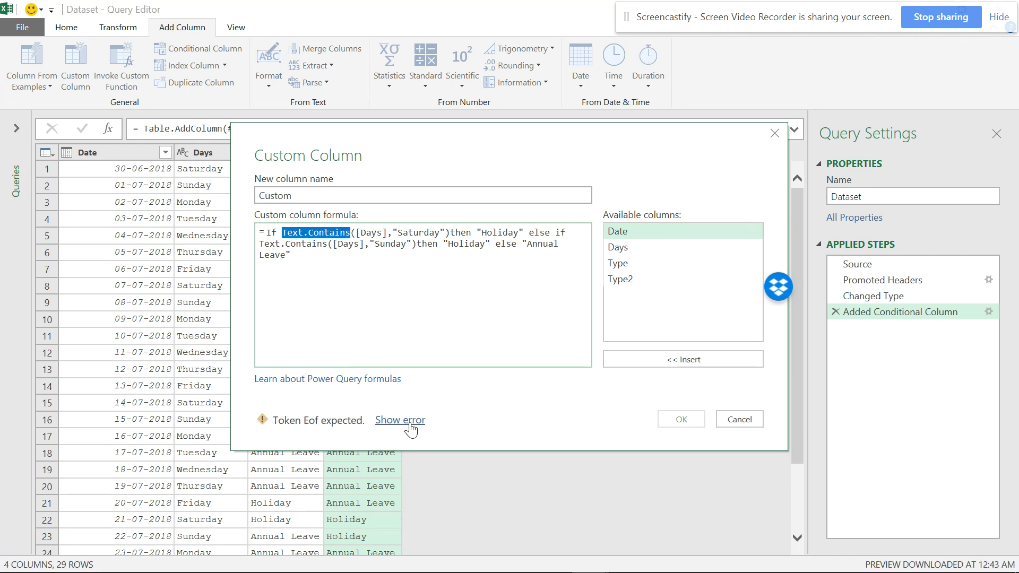
left_click(281, 233)
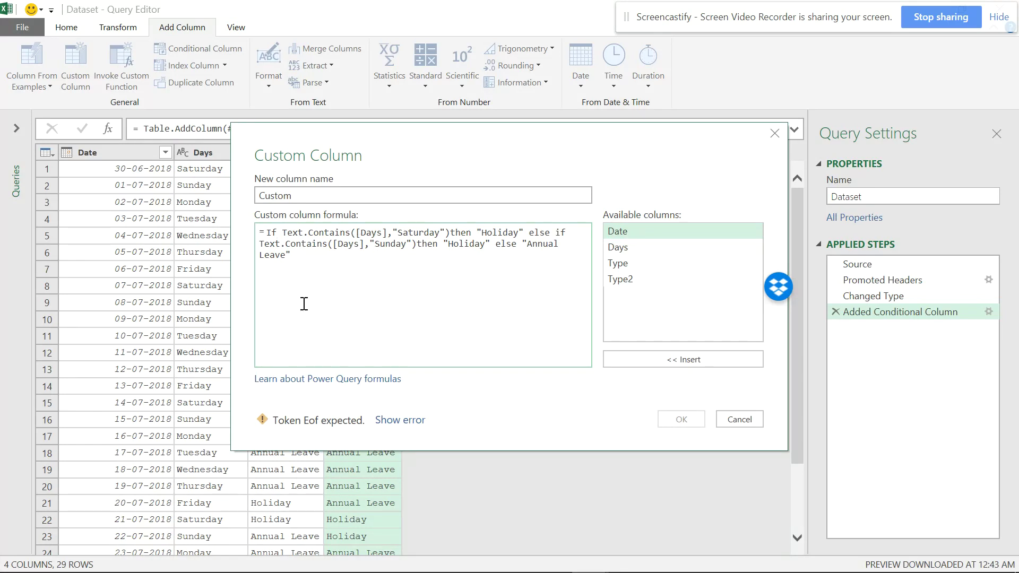
key("BackSpace")
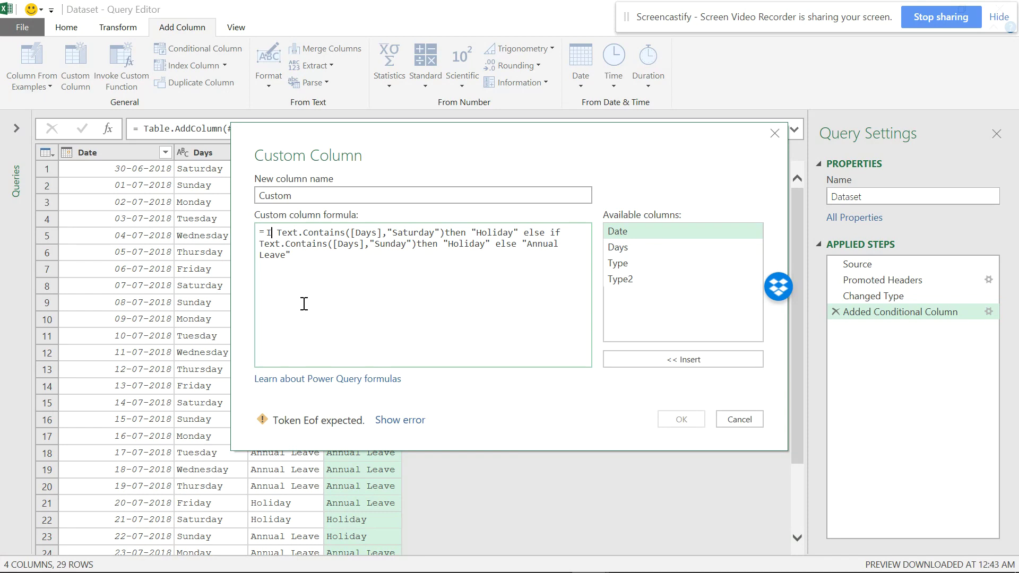
key("BackSpace")
type("if")
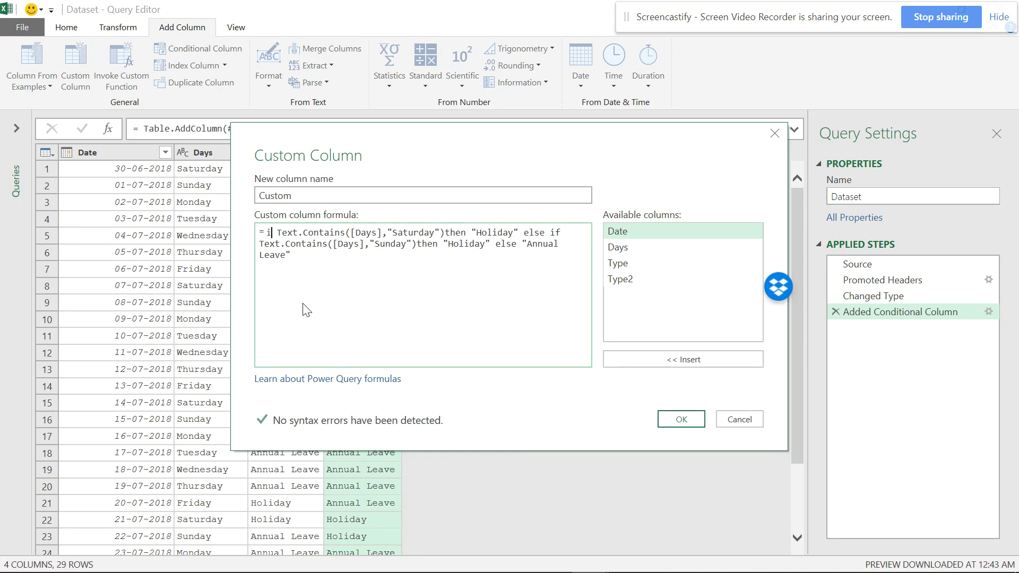
left_click(305, 314)
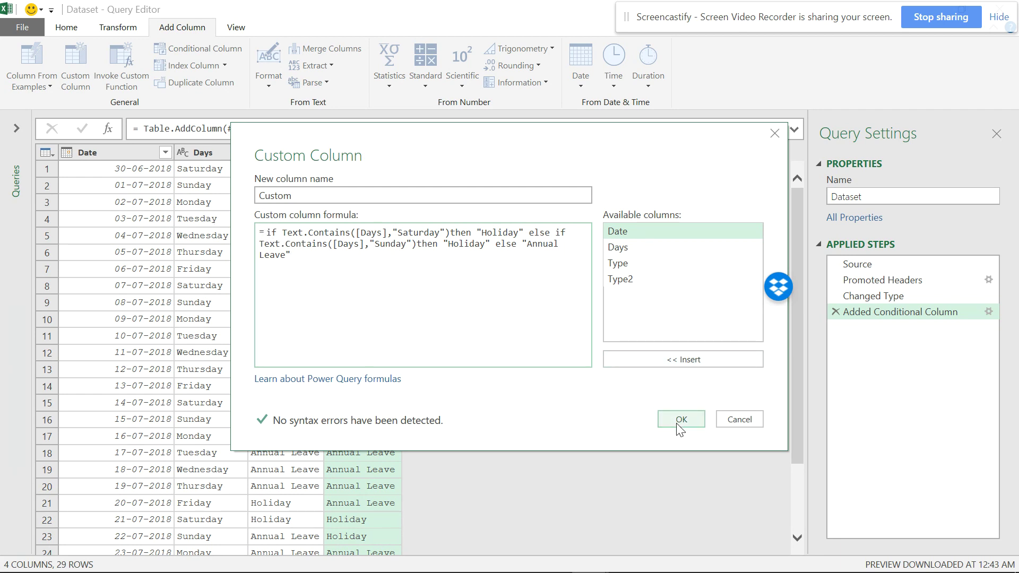
Name the new custom column Type and create it
left_click_drag(292, 197, 248, 197)
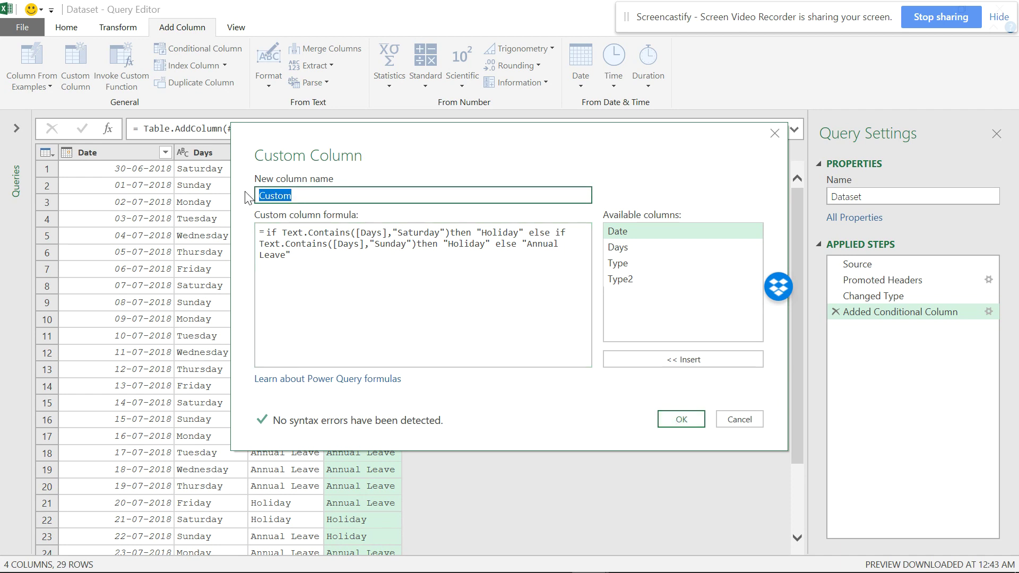
type("Type")
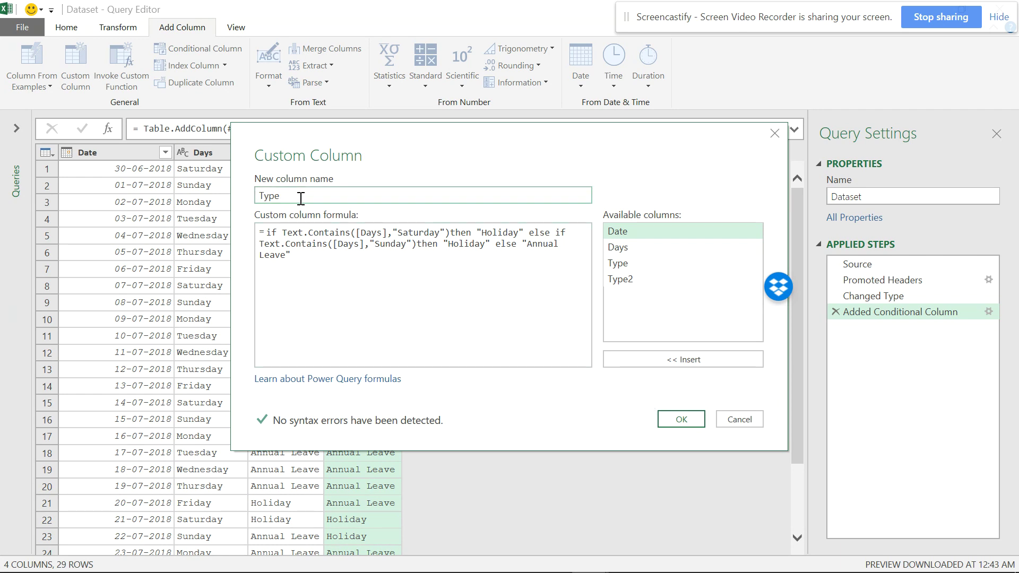
left_click(673, 421)
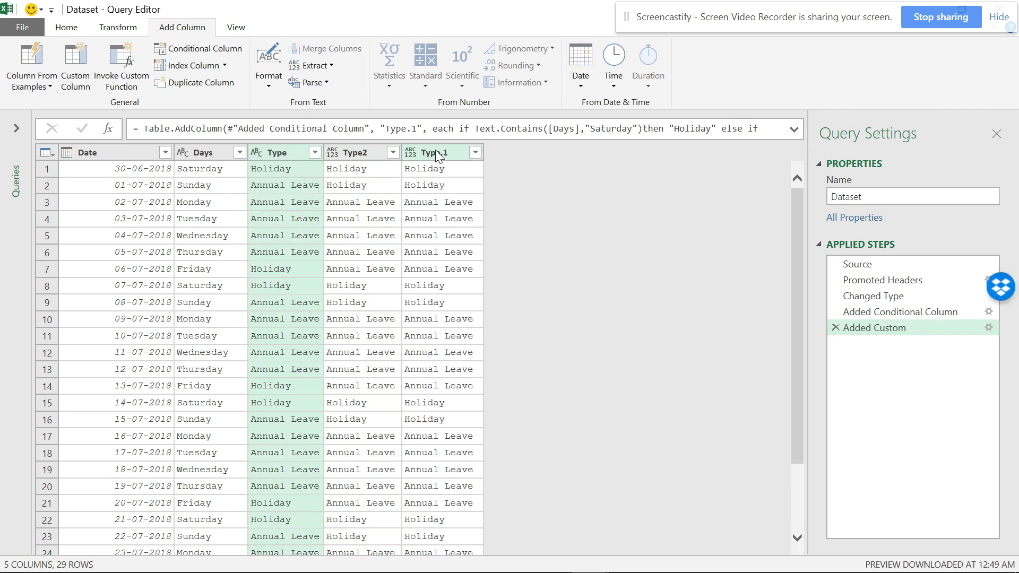
Rename the newly added custom column to Type3
double_click(447, 153)
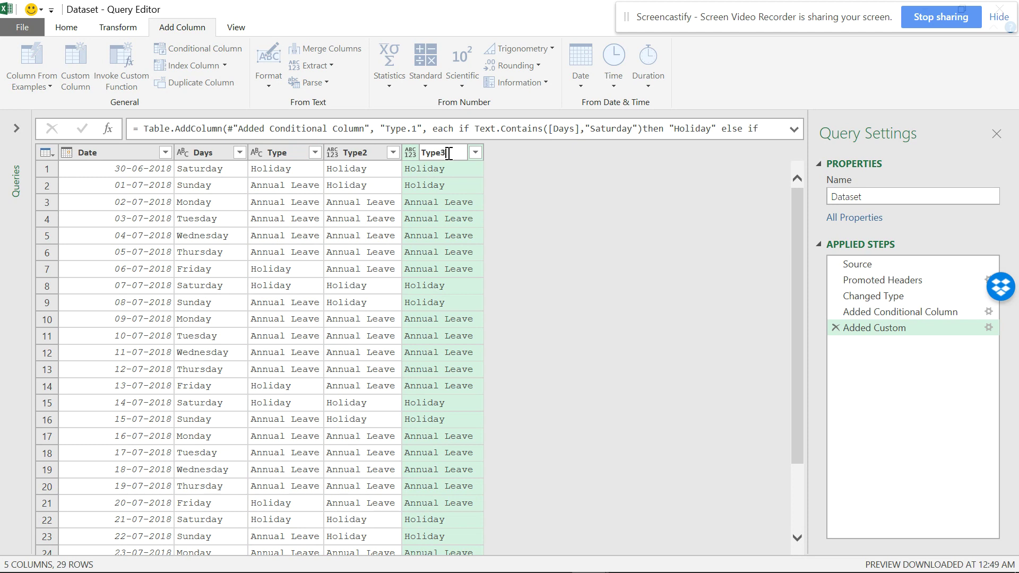
type("Type3")
key("Return")
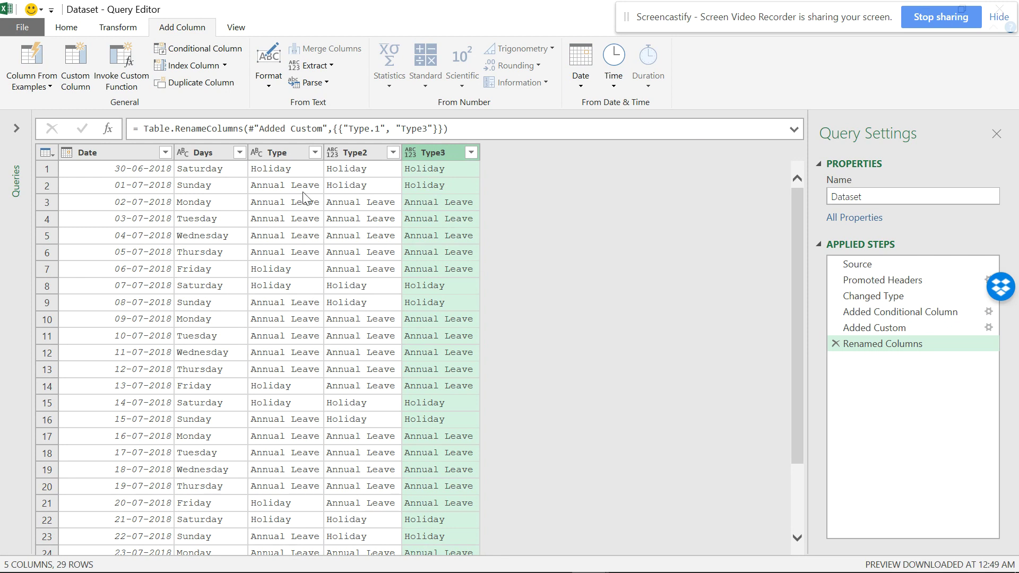
Compare the first-row values of Type2 and Type3, and view the Added Custom step's settings without changing them
left_click(375, 175)
left_click(443, 176)
left_click(368, 170)
left_click(425, 168)
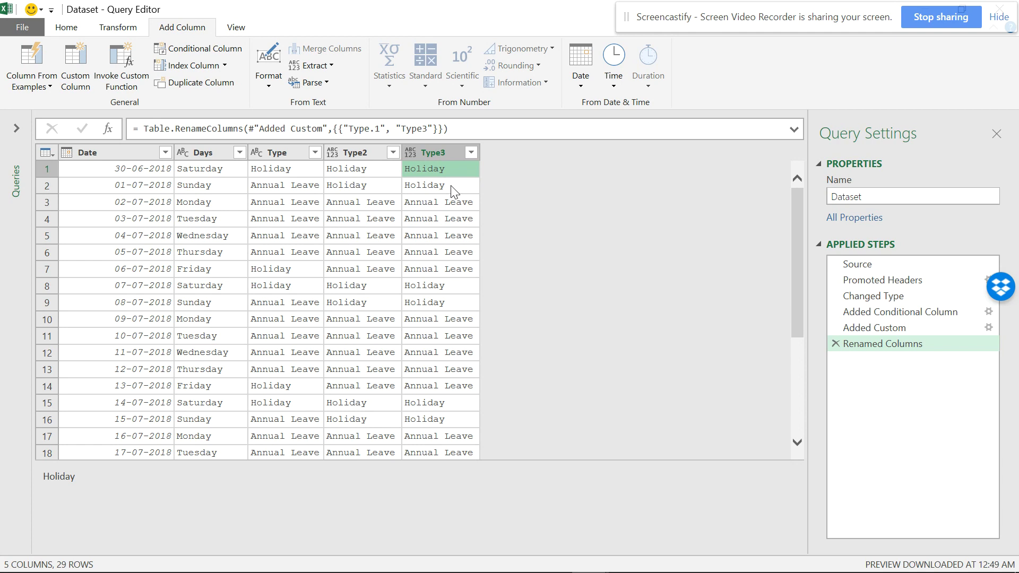
left_click(988, 327)
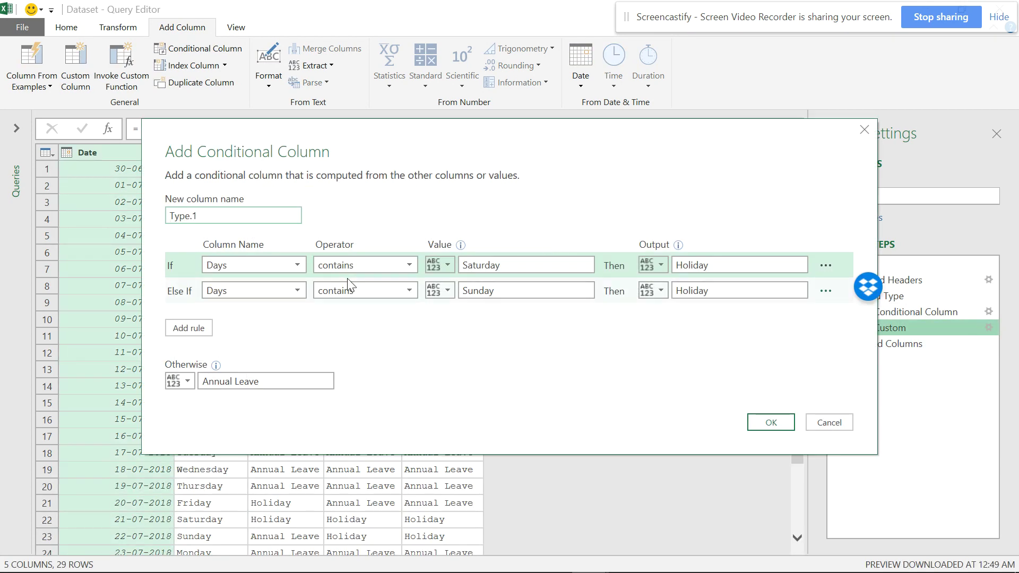
left_click(846, 422)
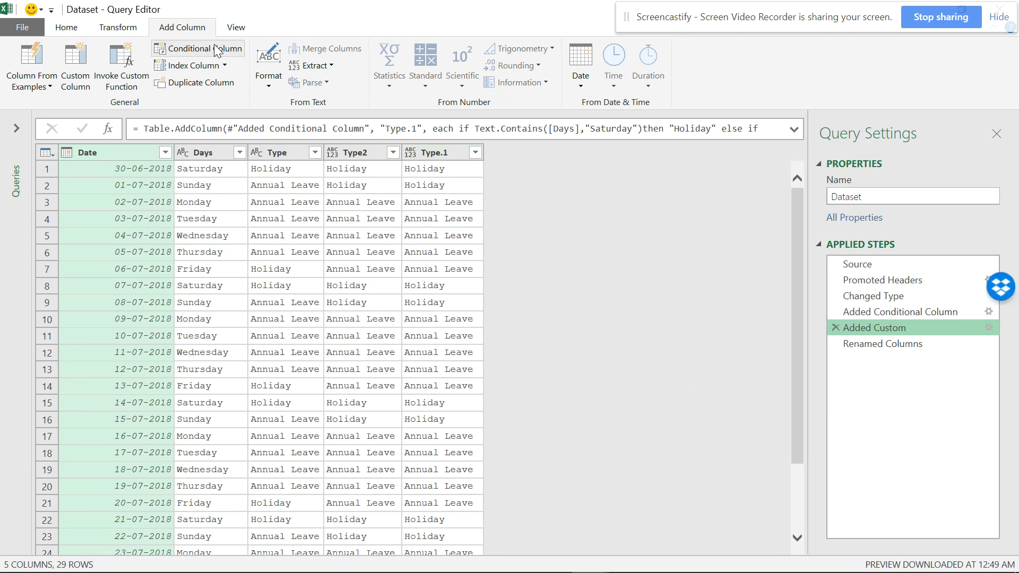
Switch to Notepad to review the If, else and then keywords in the saved formula, and return to the Query Editor
mouse_move(515, 572)
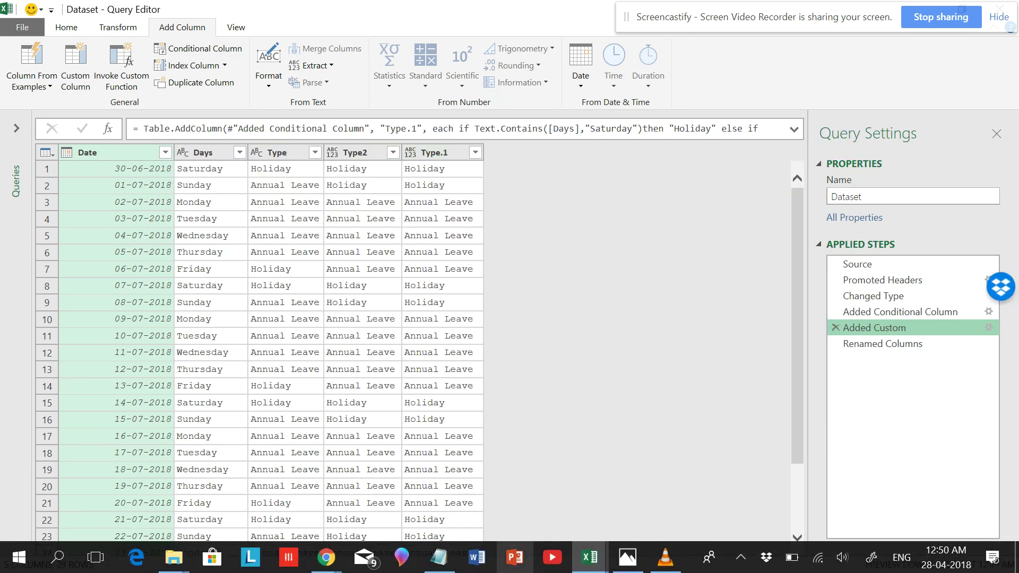
left_click(439, 557)
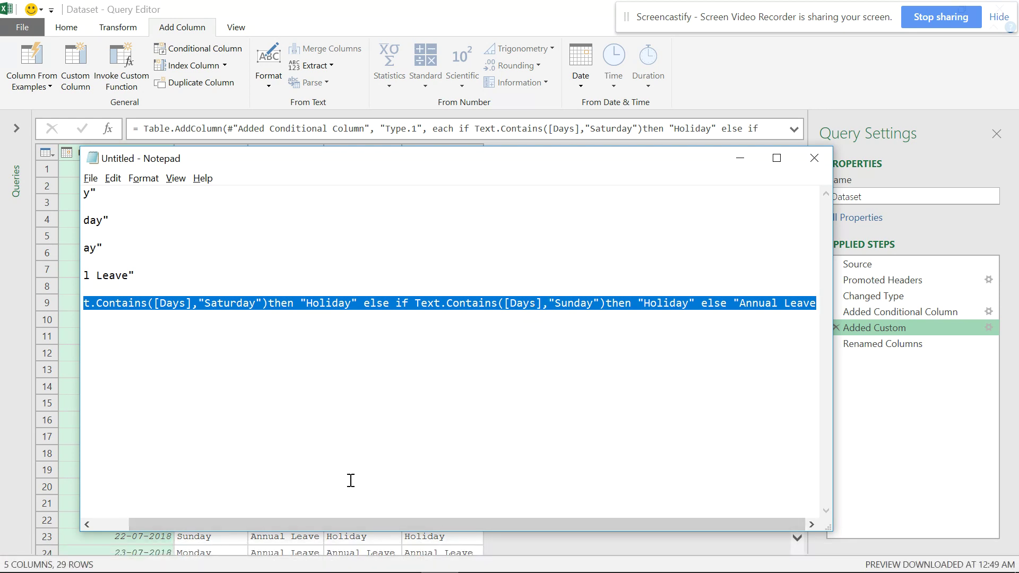
left_click_drag(313, 523, 185, 526)
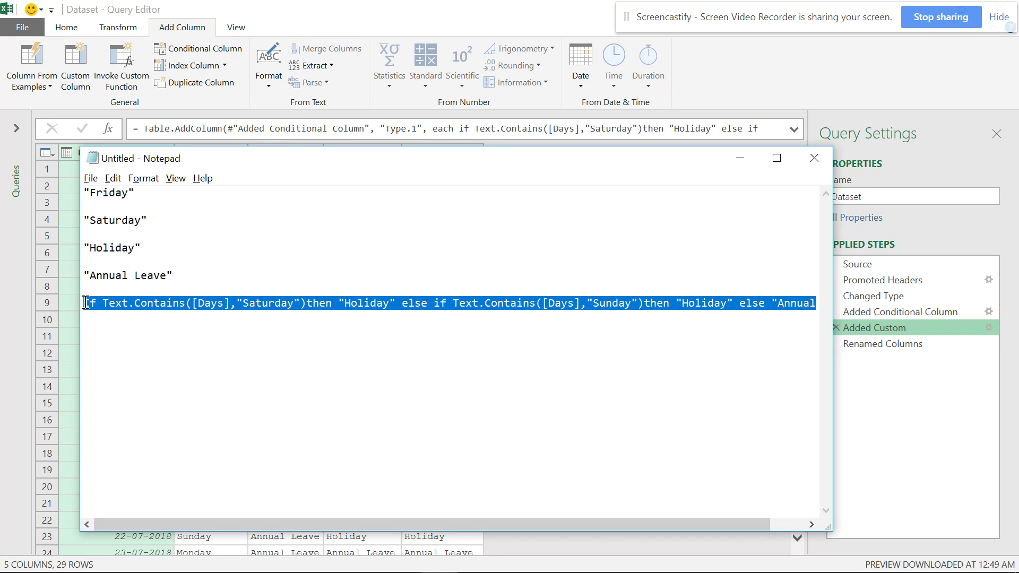
left_click(406, 303)
double_click(88, 304)
left_click_drag(428, 303, 404, 303)
left_click_drag(670, 304, 644, 305)
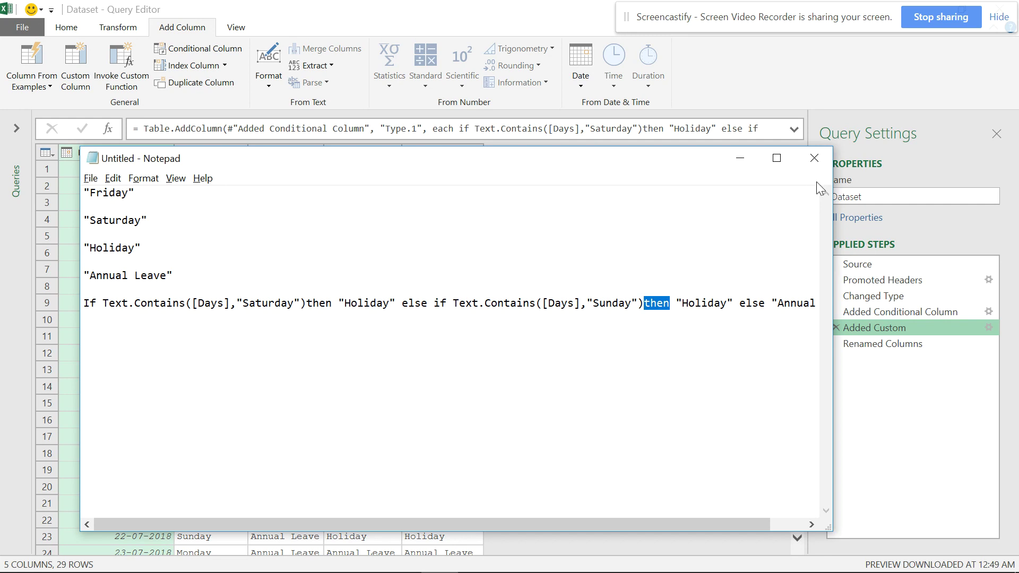
left_click(827, 94)
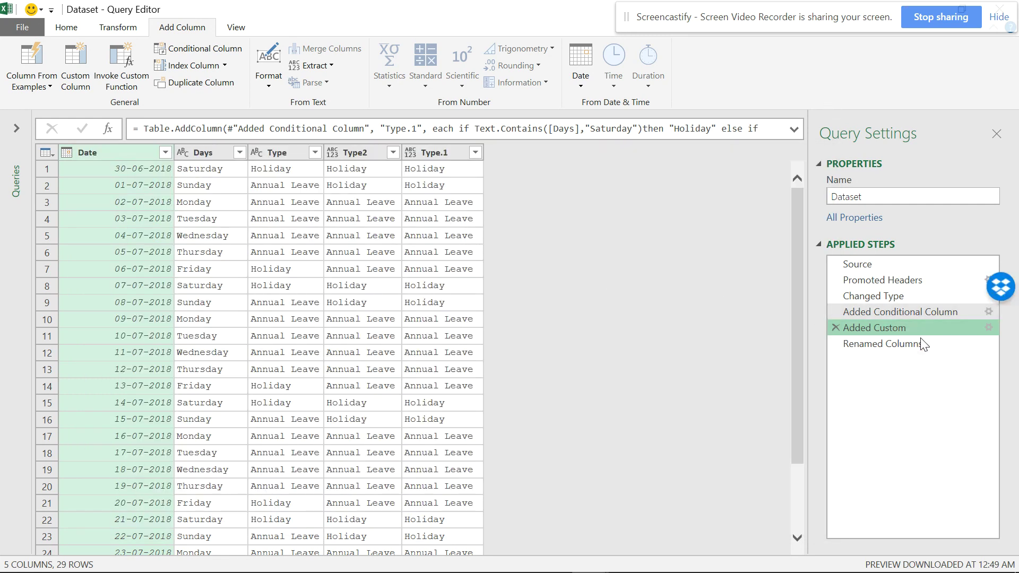
Review the conditional rules behind the Added Custom step without changing them, and back out of inserting another custom column
left_click(989, 328)
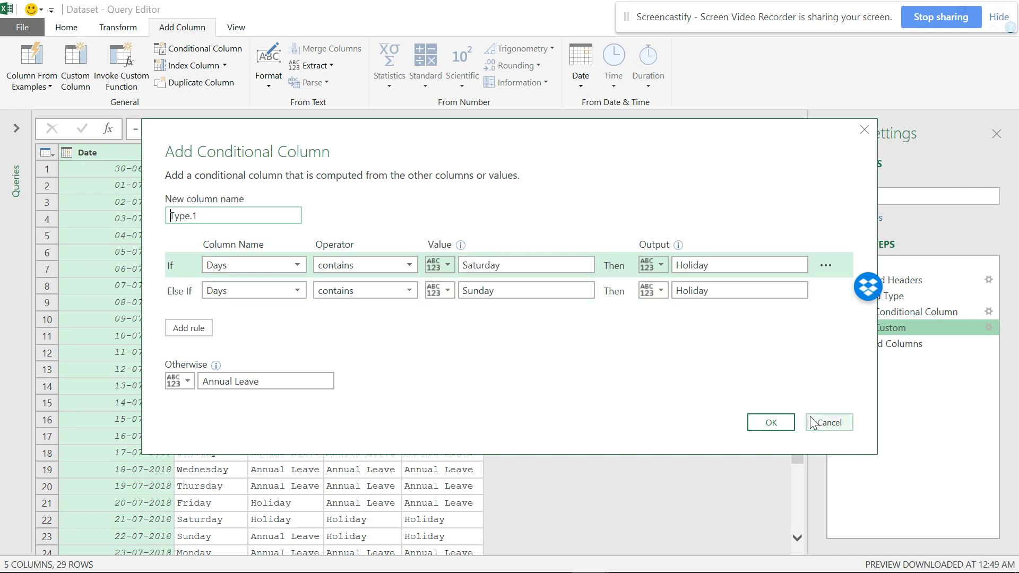
left_click(829, 423)
left_click(78, 68)
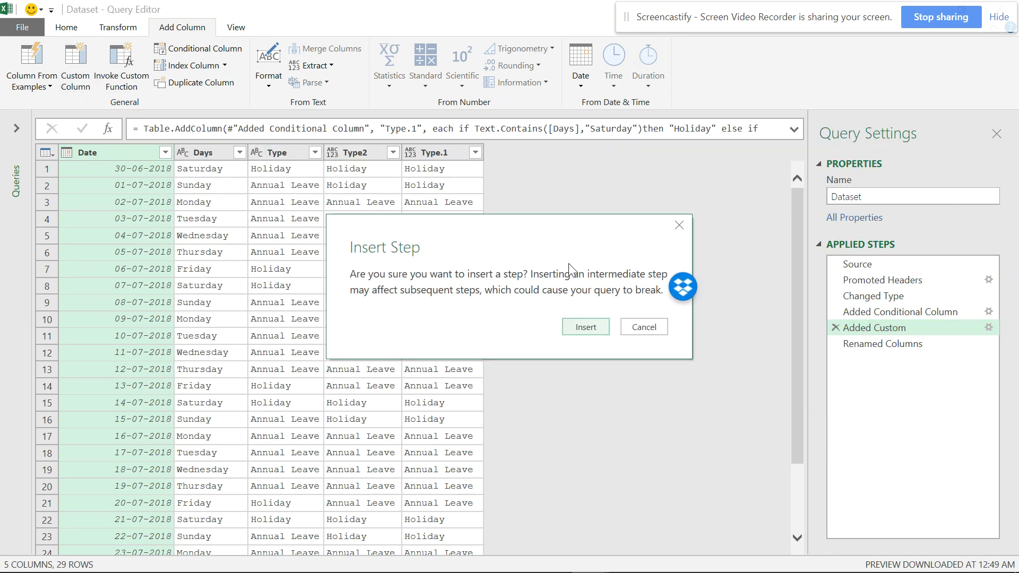
left_click(631, 328)
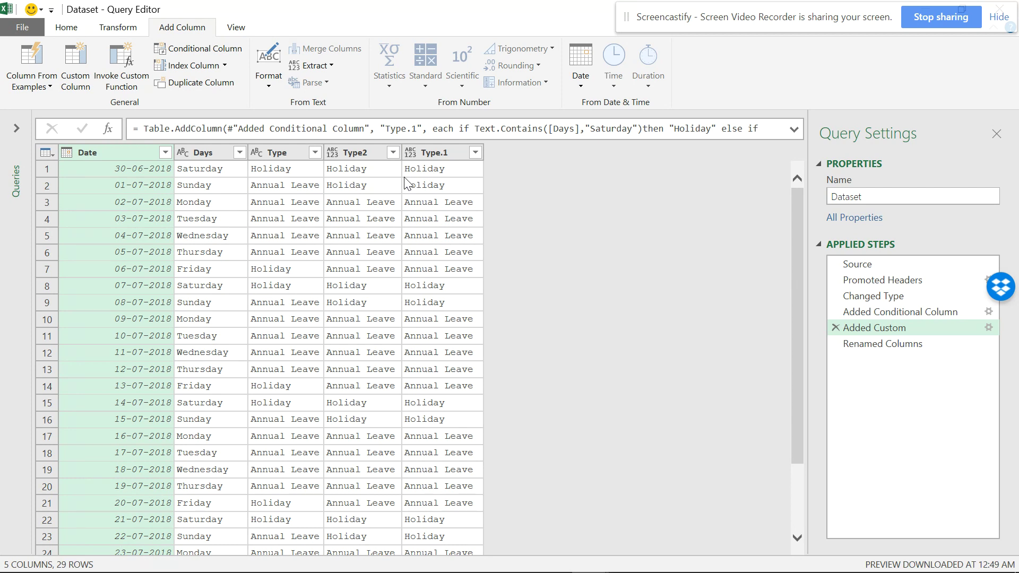
Close the Query Editor and load the Dataset query as a table on a new worksheet
left_click(33, 30)
left_click(93, 90)
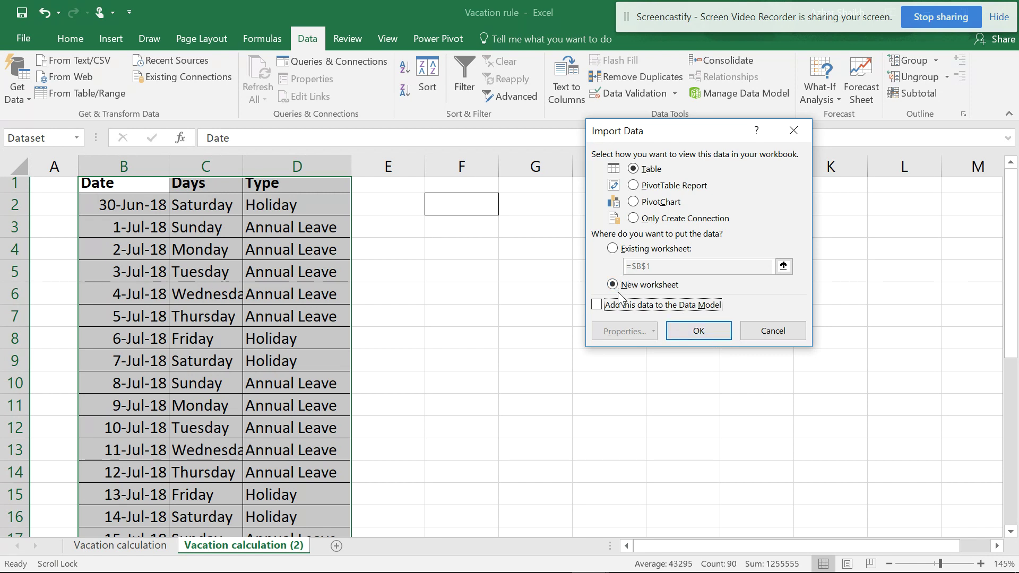
left_click(695, 331)
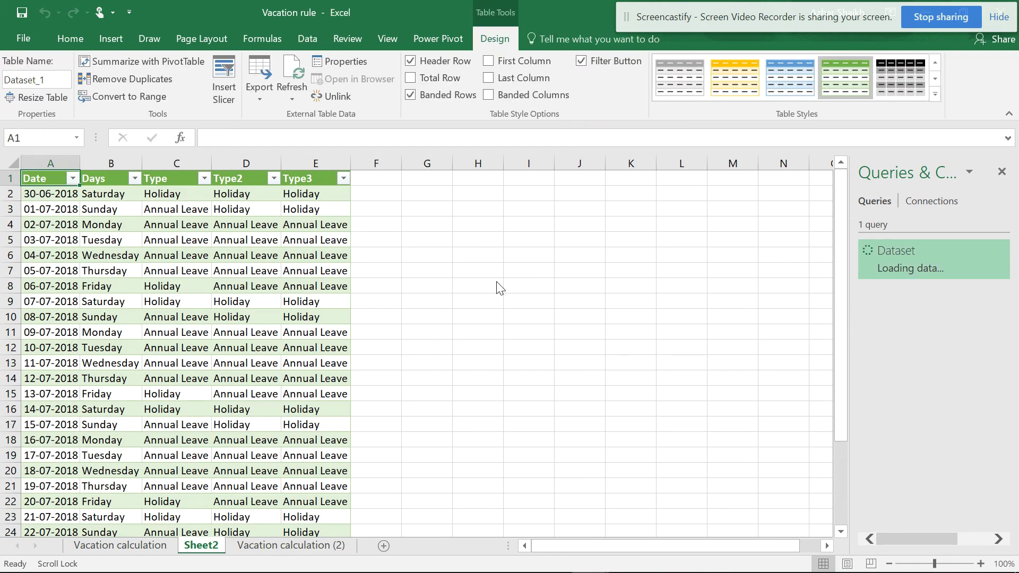
Compare the Type2 and Type3 values for Sunday 01-07-2018 and through the rest of the loaded table
left_click(243, 207)
left_click(291, 208)
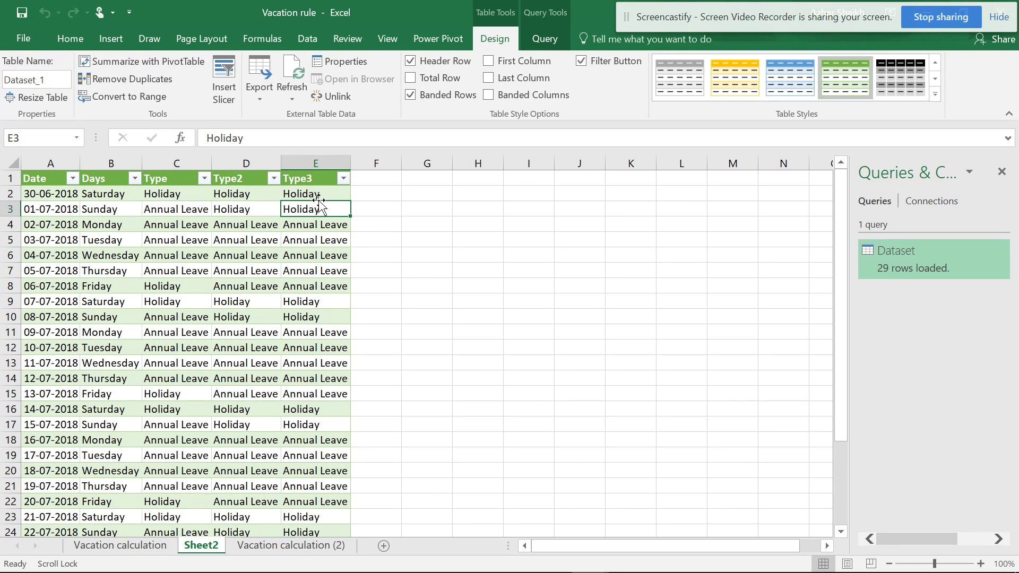
scroll(316, 213, "down", 2)
scroll(316, 212, "down", 2)
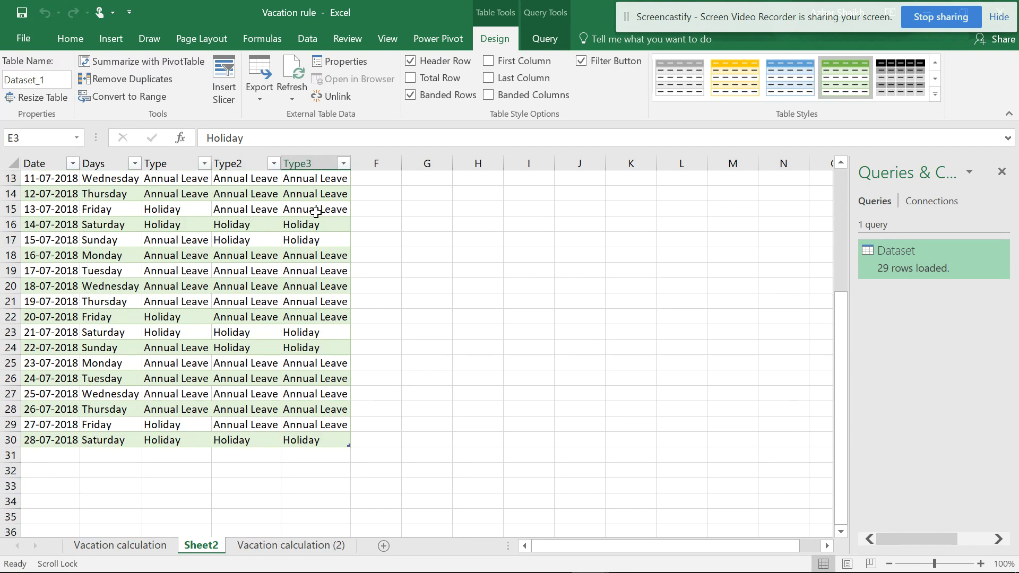
scroll(316, 213, "up", 4)
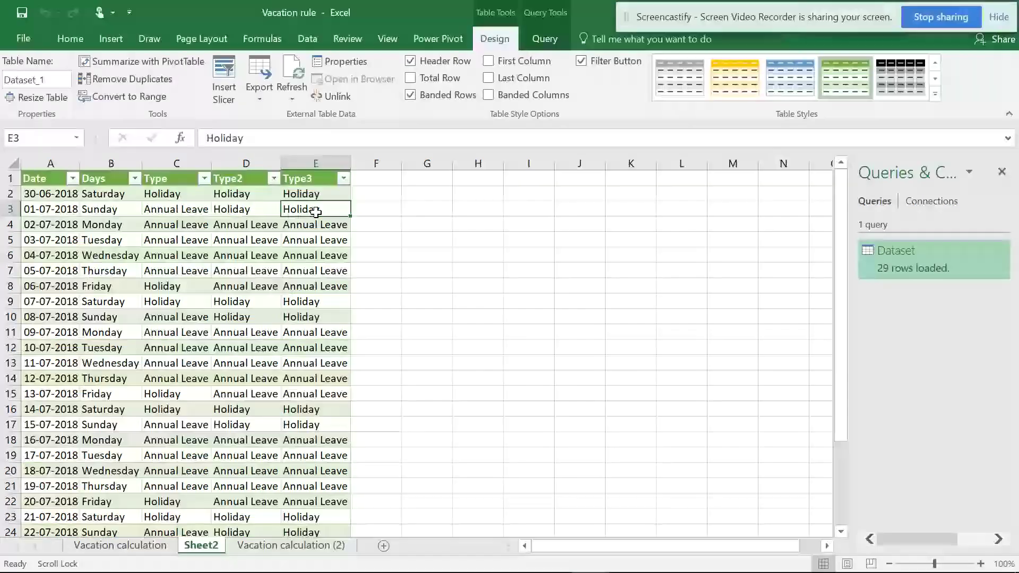